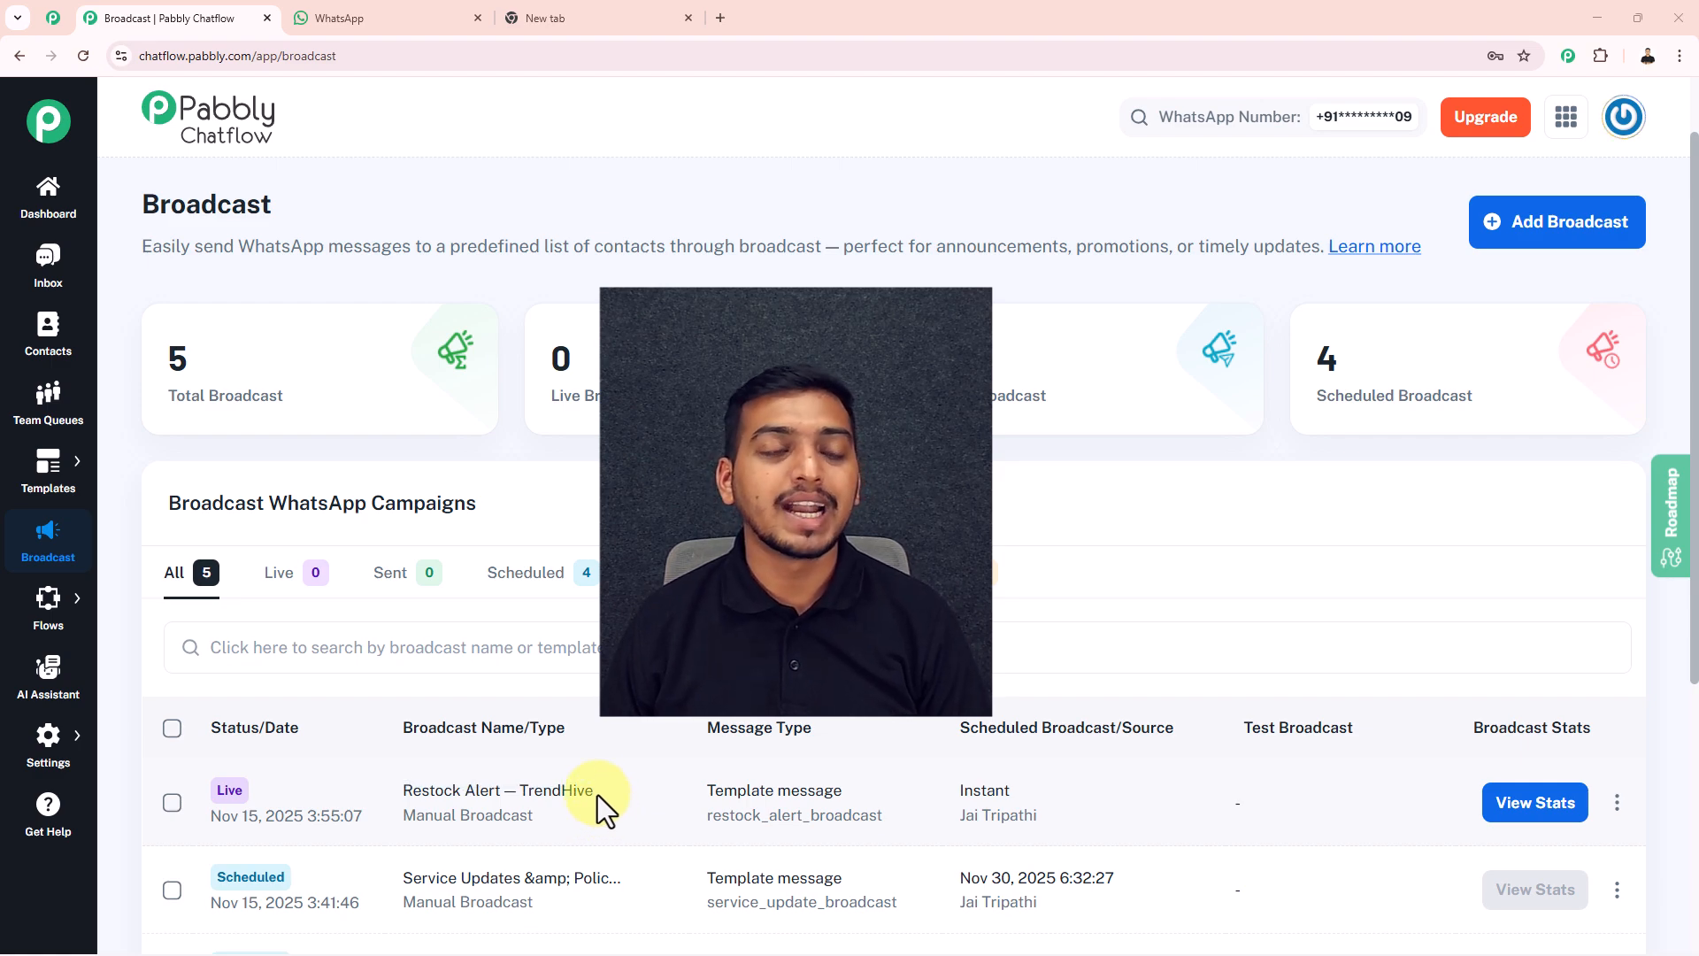
Step: Switch to WhatsApp and examine the Trend Hive restock message's personalised customer name, product, restocked variant and available quantity
left_click(404, 22)
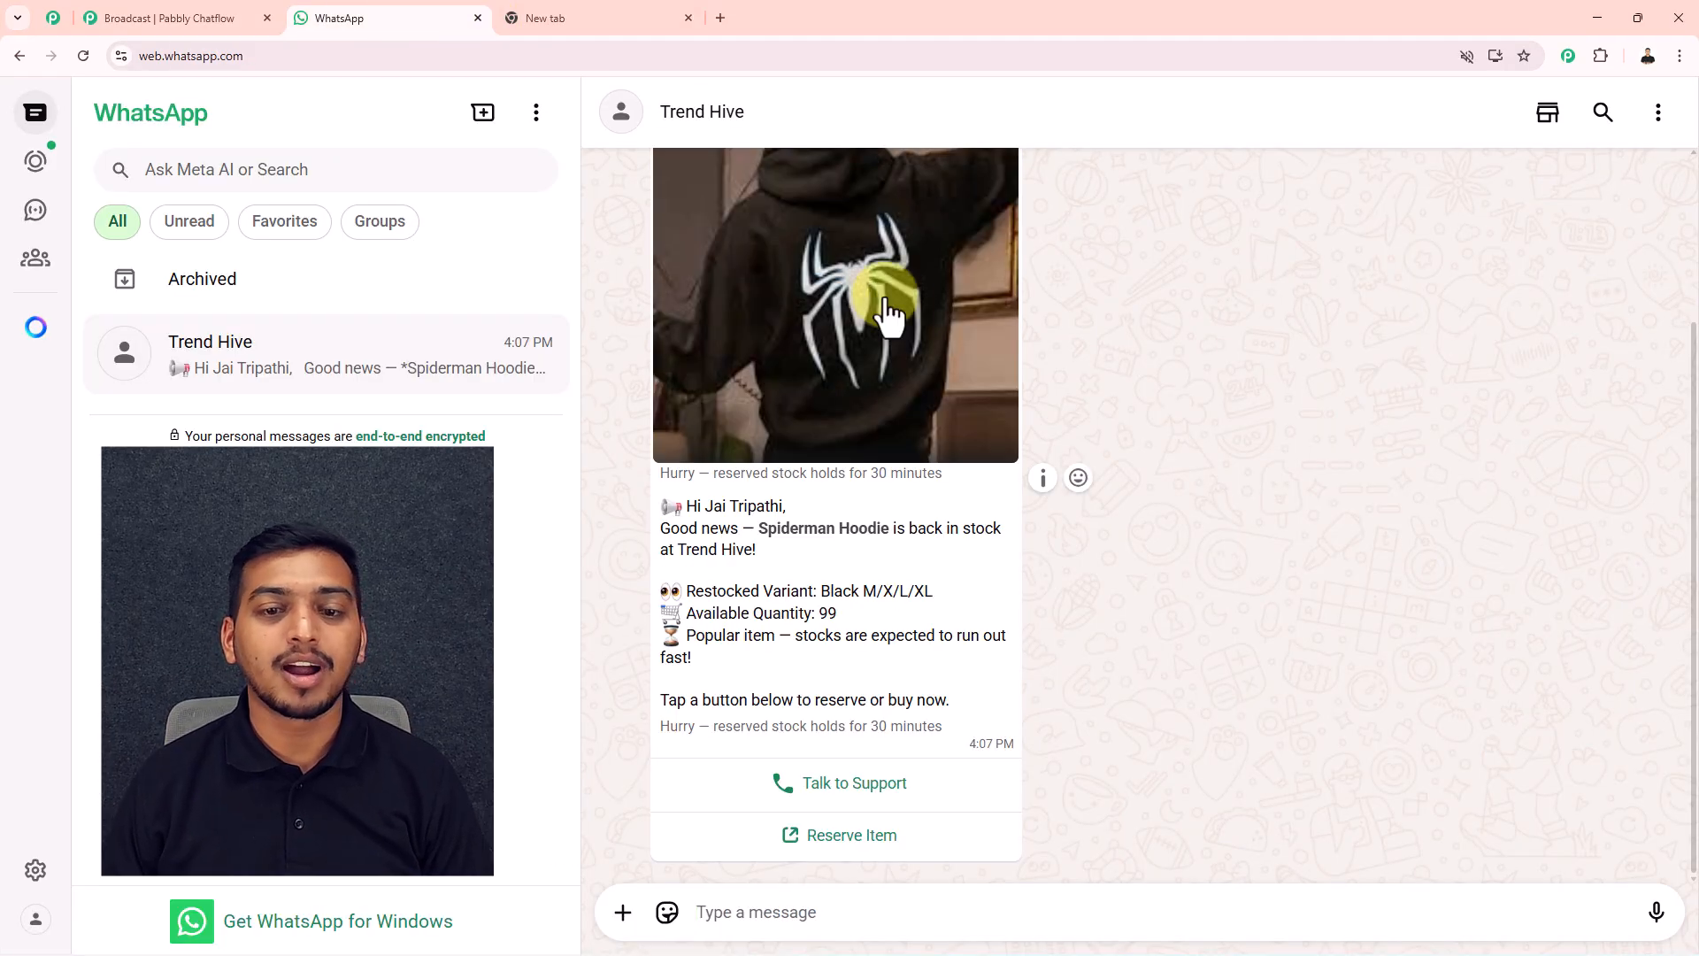
scroll(1069, 387, "up", 3)
scroll(1097, 374, "down", 3)
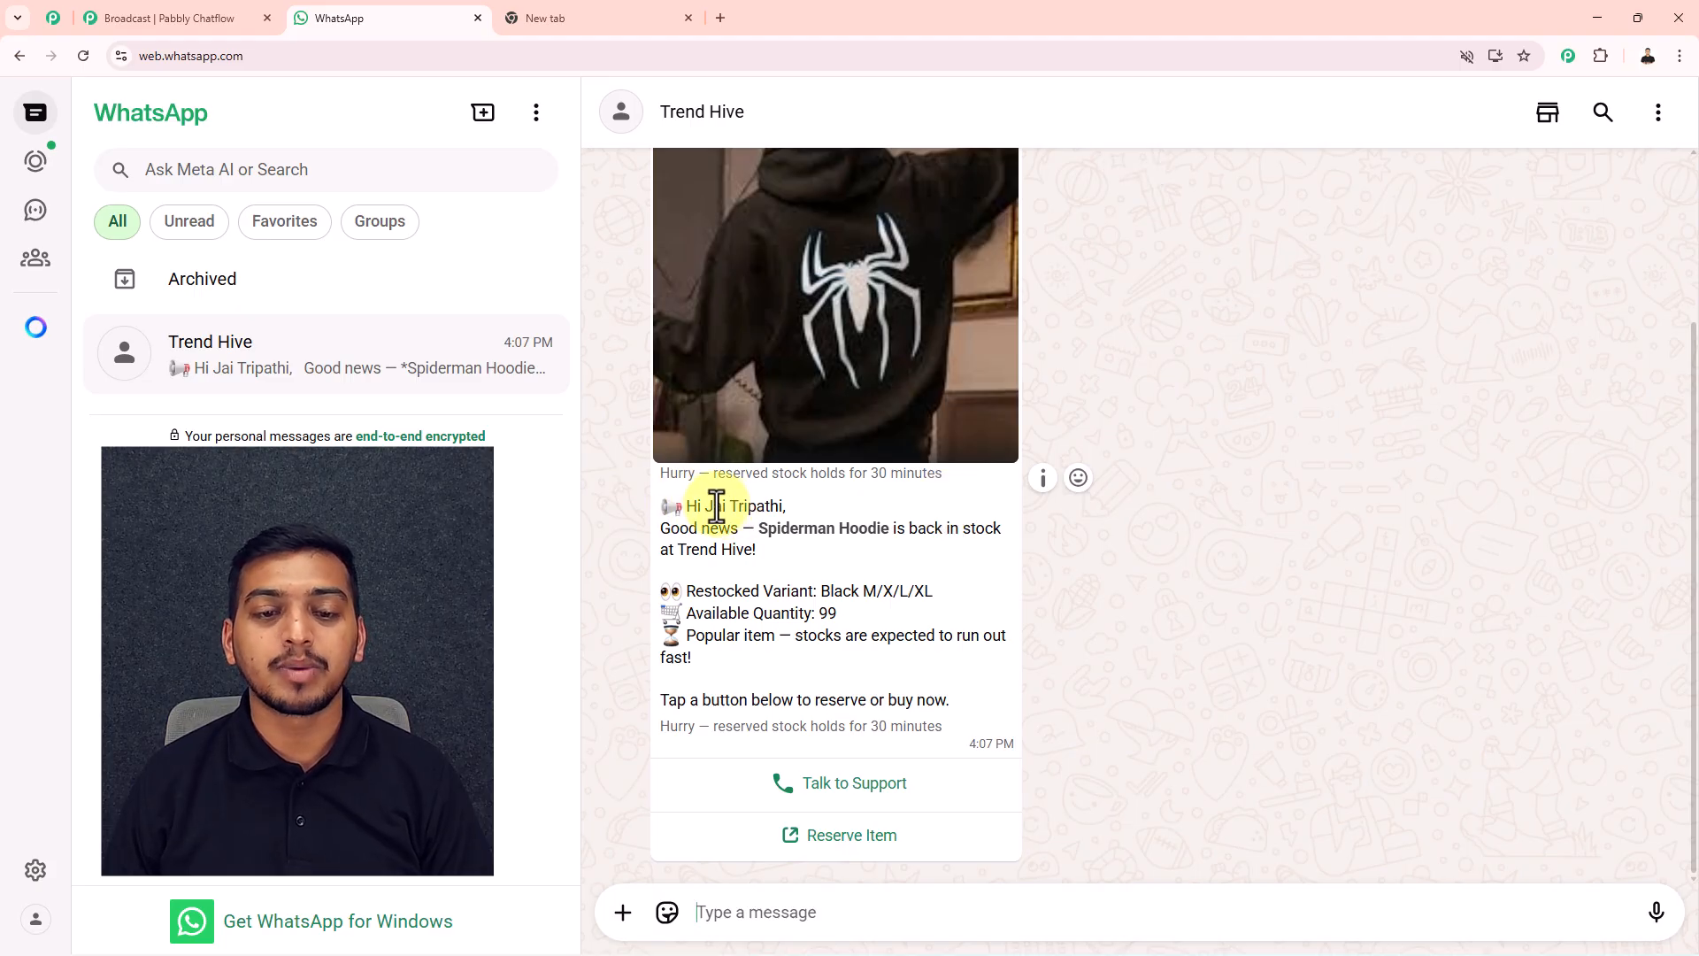
left_click_drag(704, 508, 784, 506)
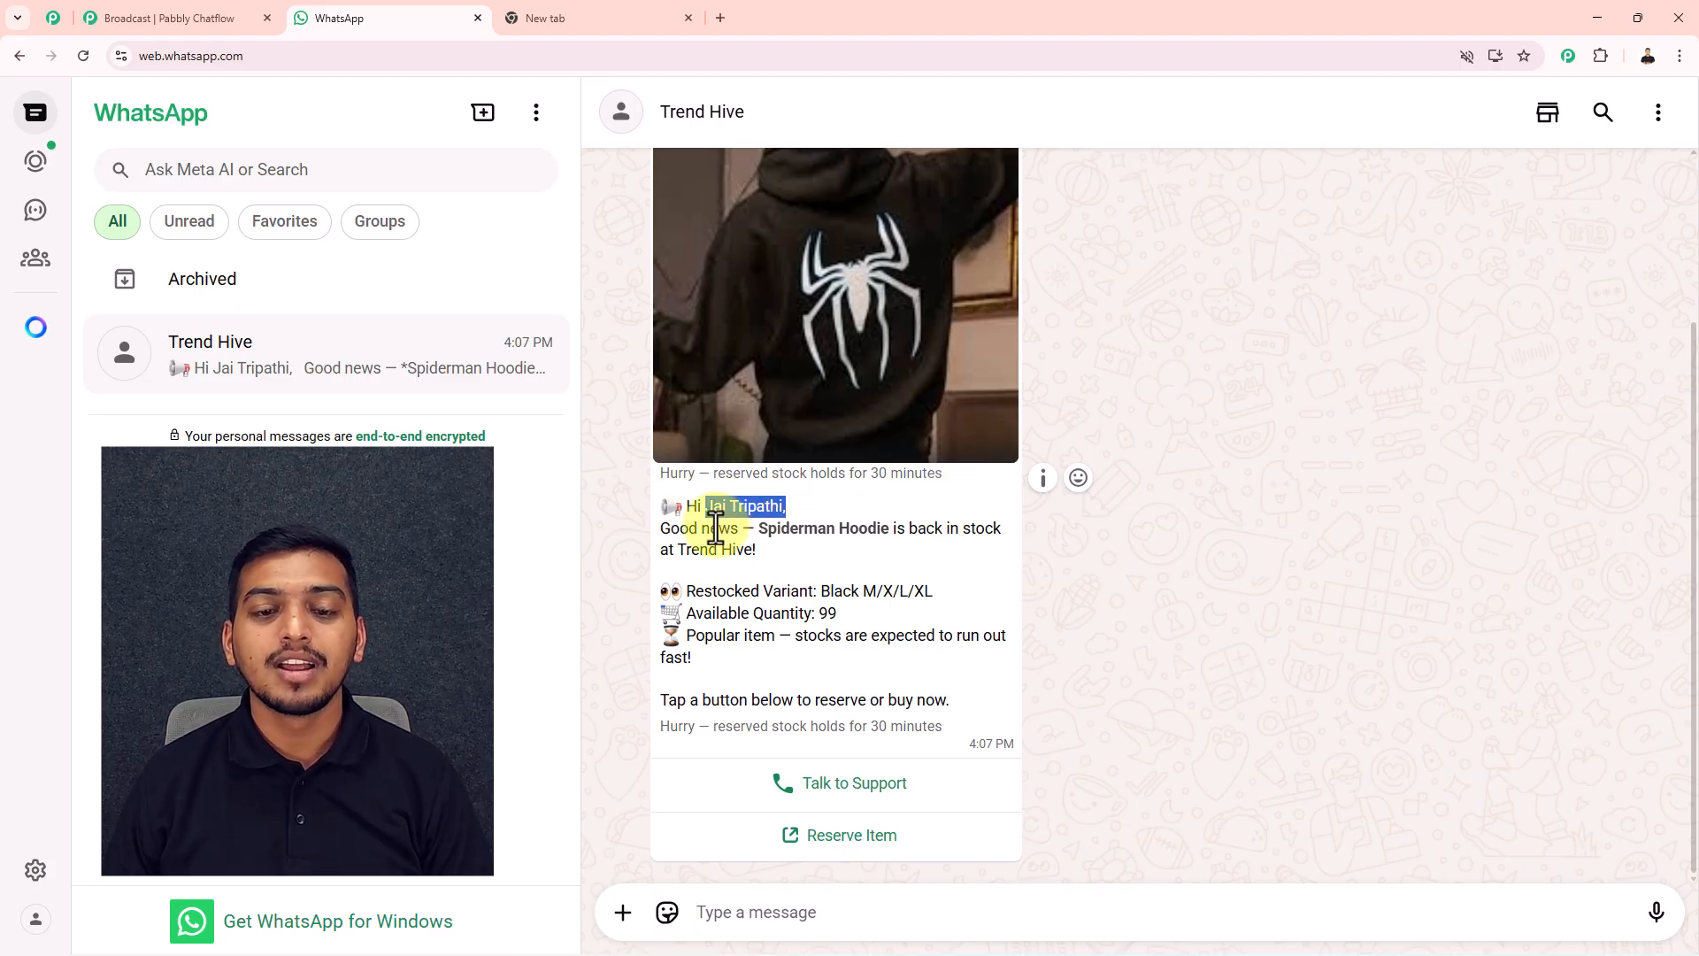
left_click_drag(759, 531, 878, 533)
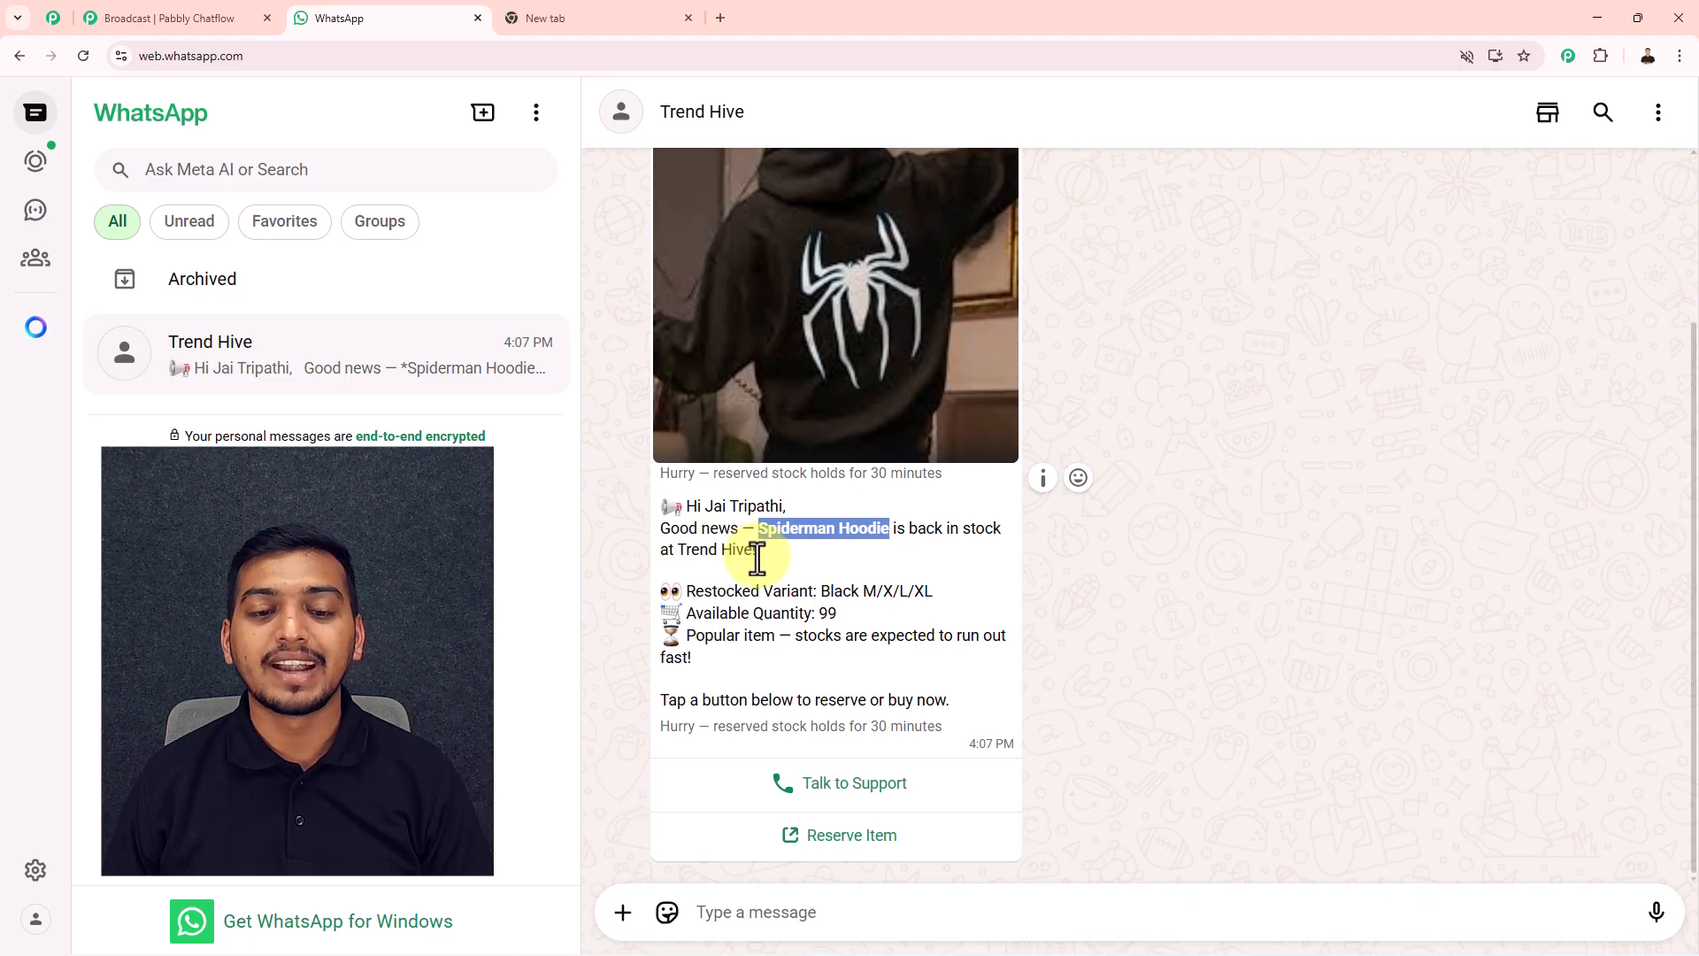
left_click_drag(822, 591, 967, 611)
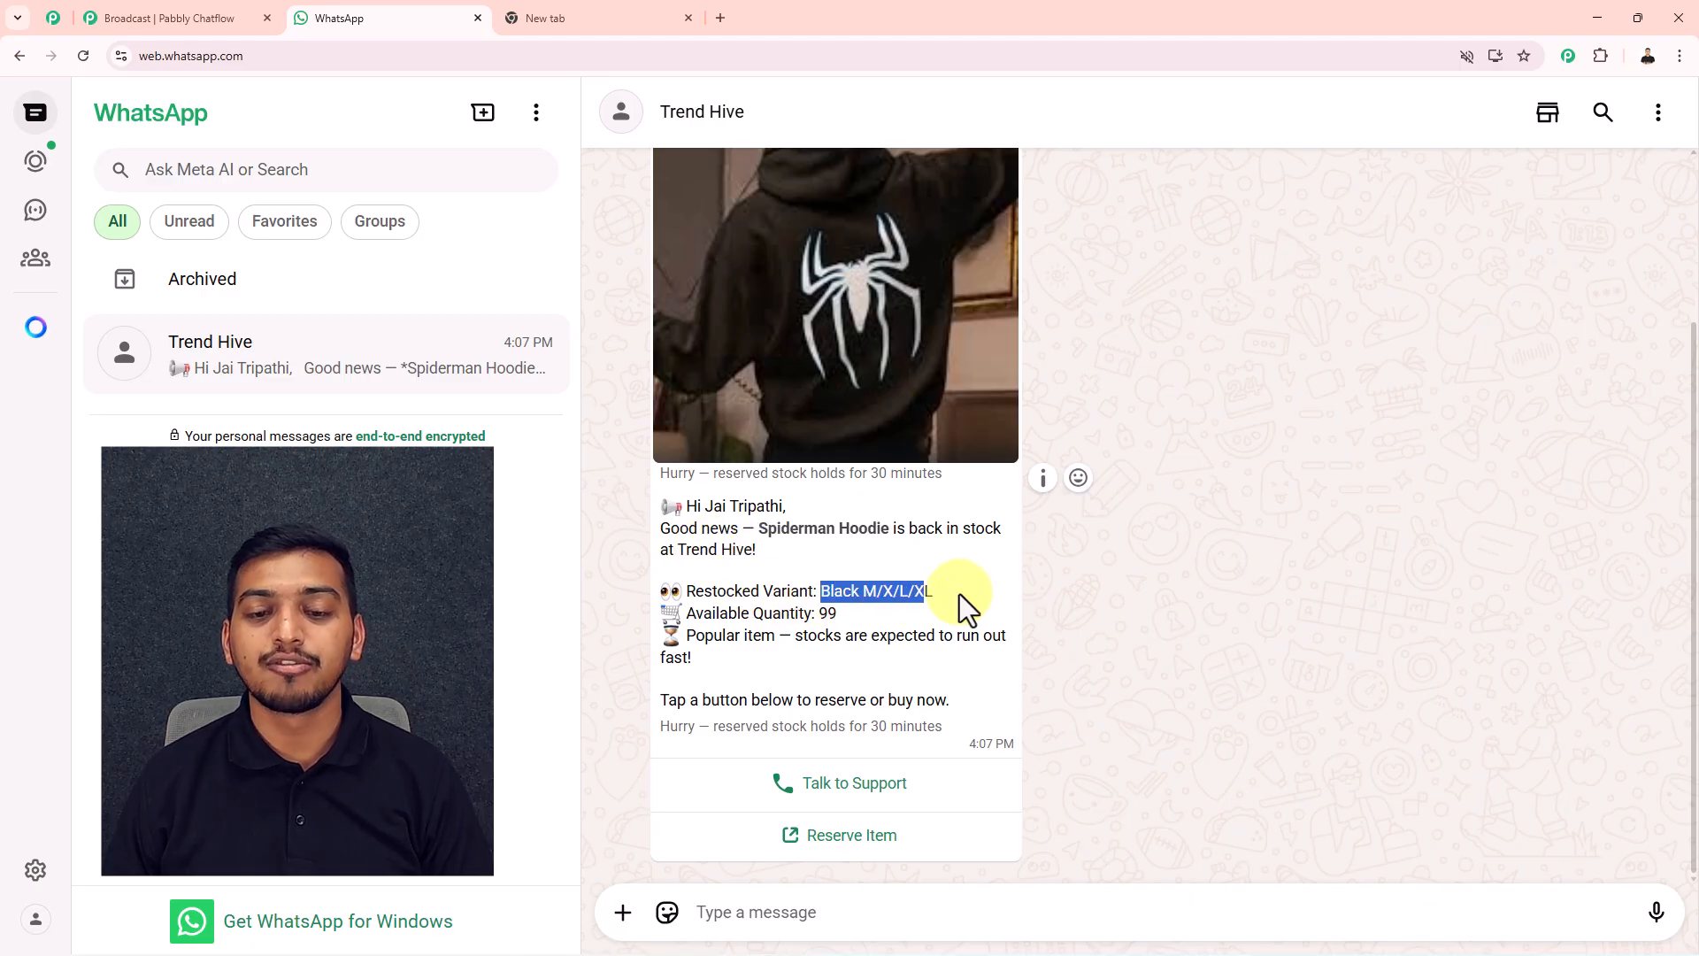
double_click(826, 613)
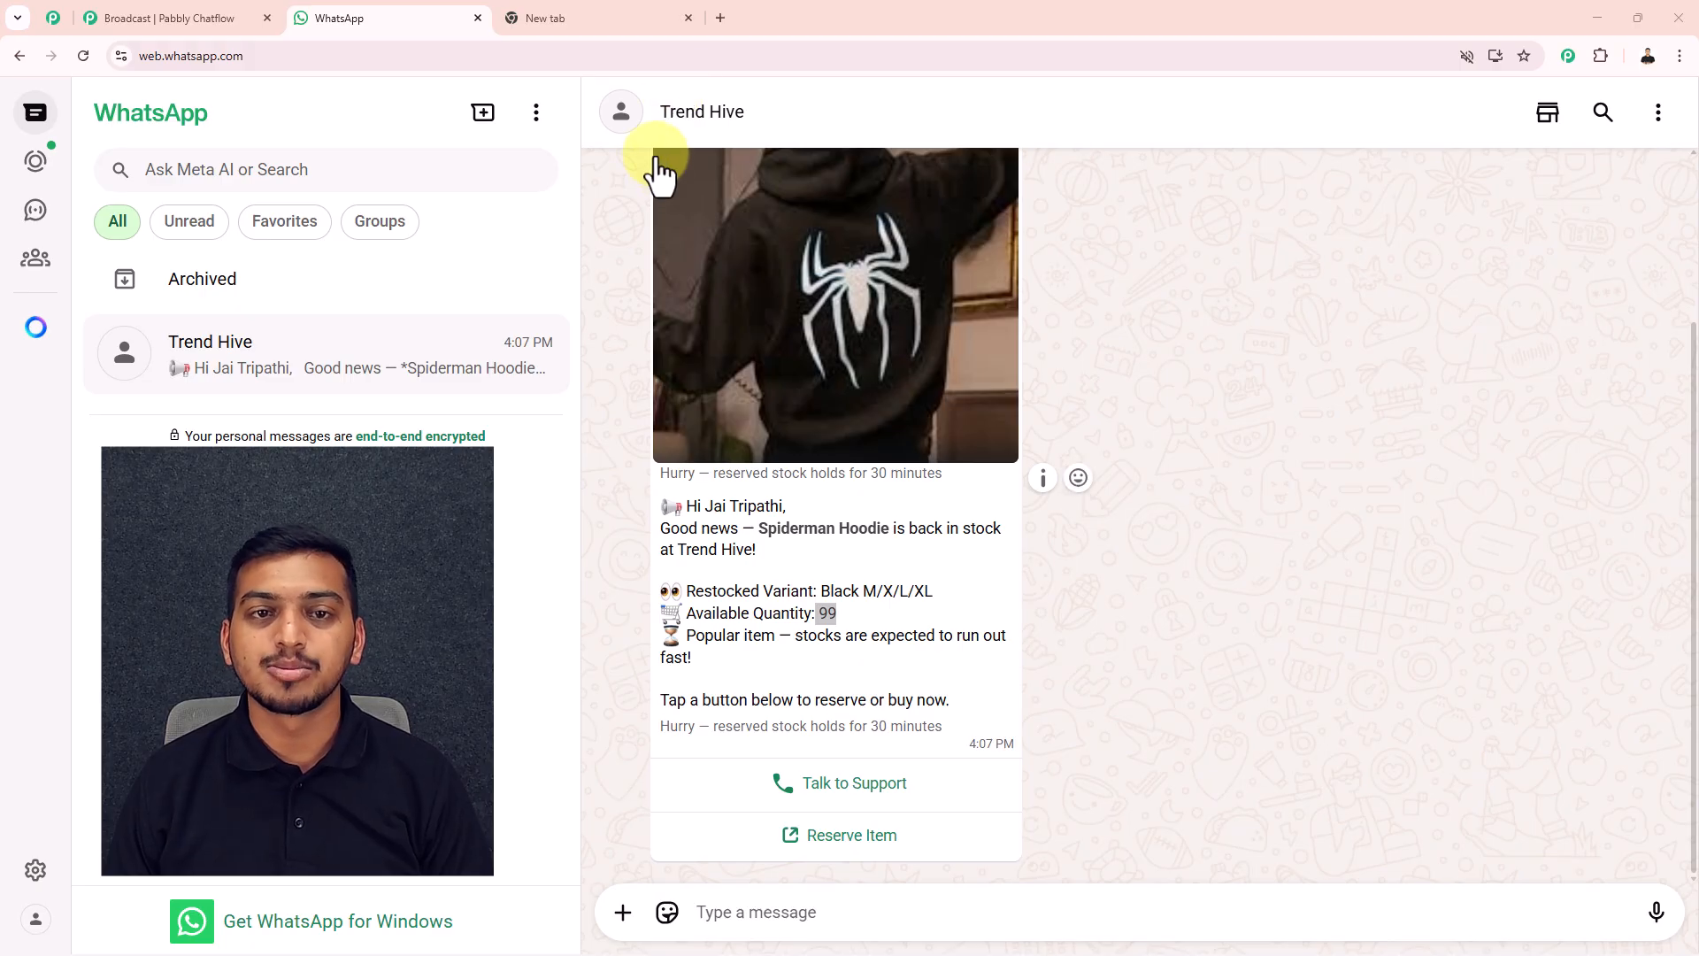
Step: Load the Pabbly Chatflow landing page at pabbly.com/chatflow/inr/ in the empty browser tab
left_click(617, 18)
left_click_drag(337, 56, 108, 67)
key("Return")
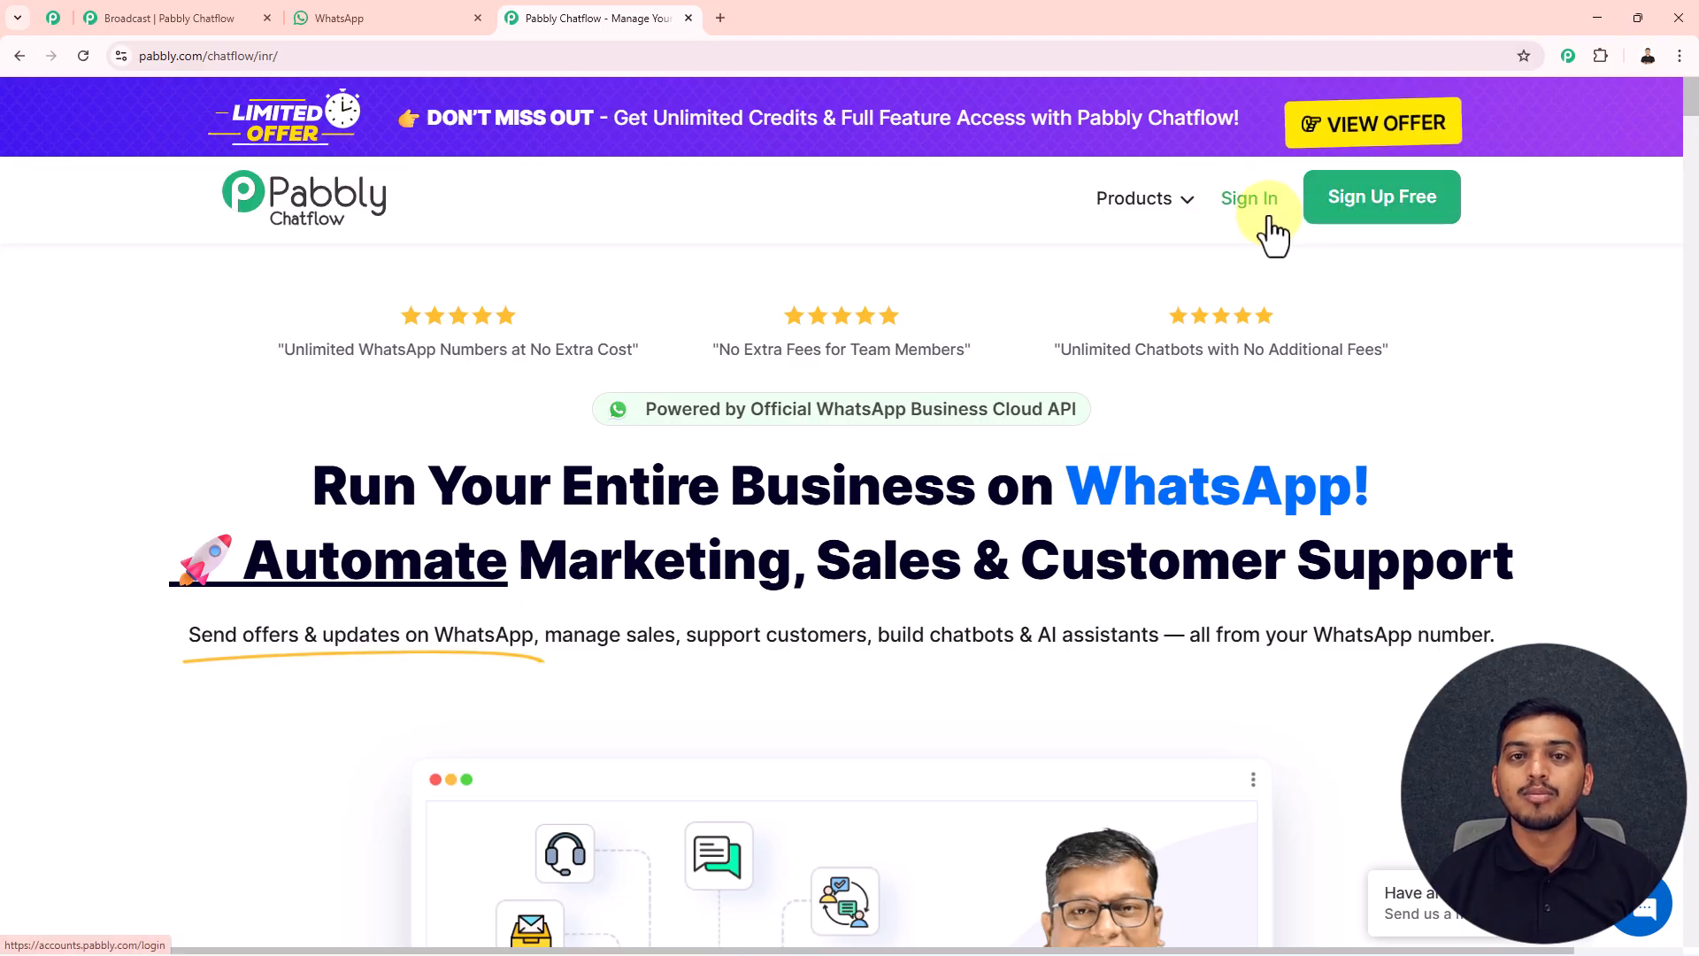
Step: Look through the Pabbly Community page at pabbly.com/community from its introduction down to its lower sections
left_click(49, 18)
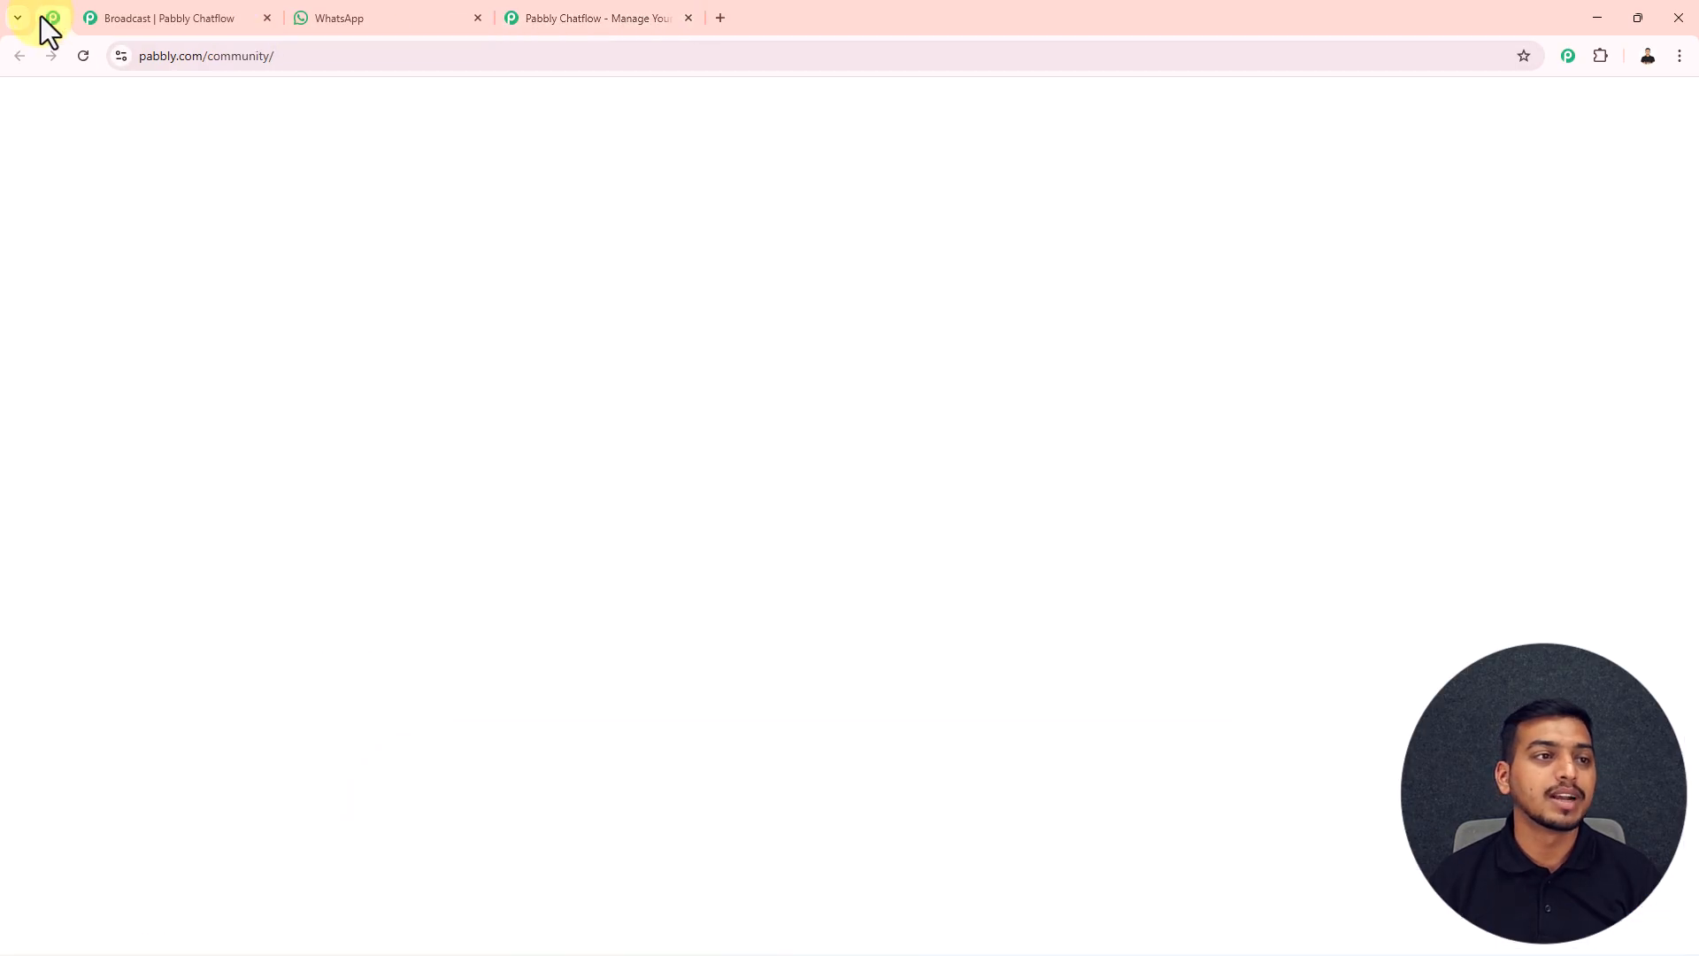
scroll(1549, 301, "down", 2)
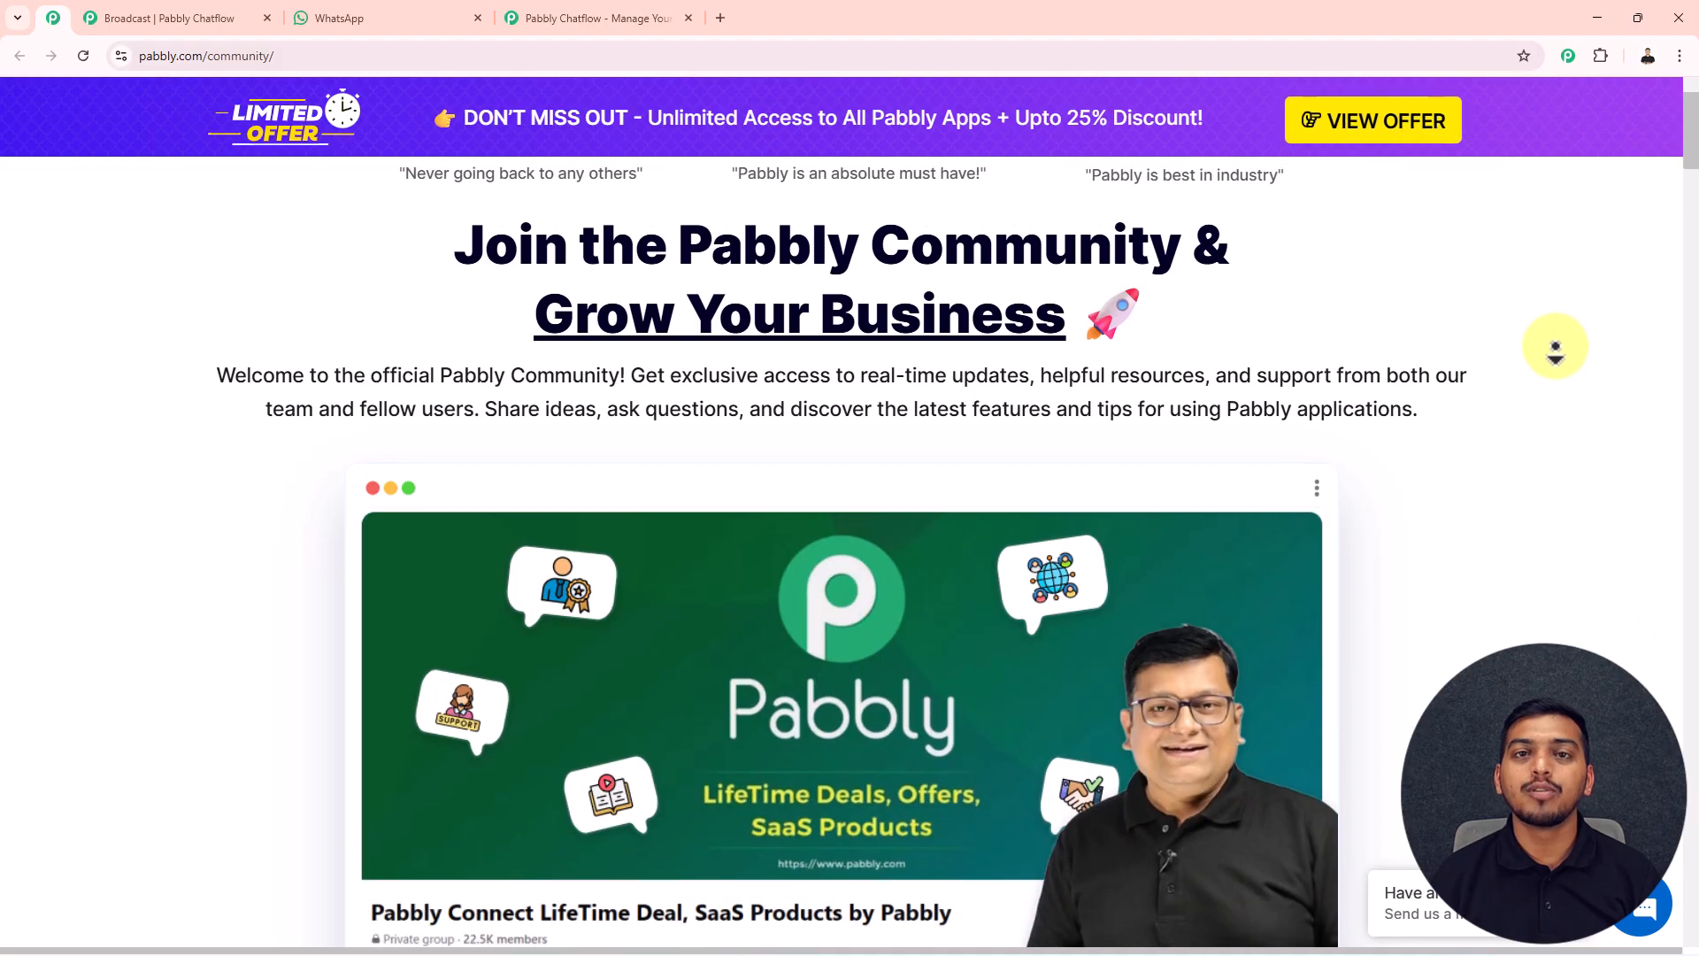
scroll(1555, 349, "down", 5)
scroll(1555, 350, "down", 5)
scroll(1555, 352, "down", 5)
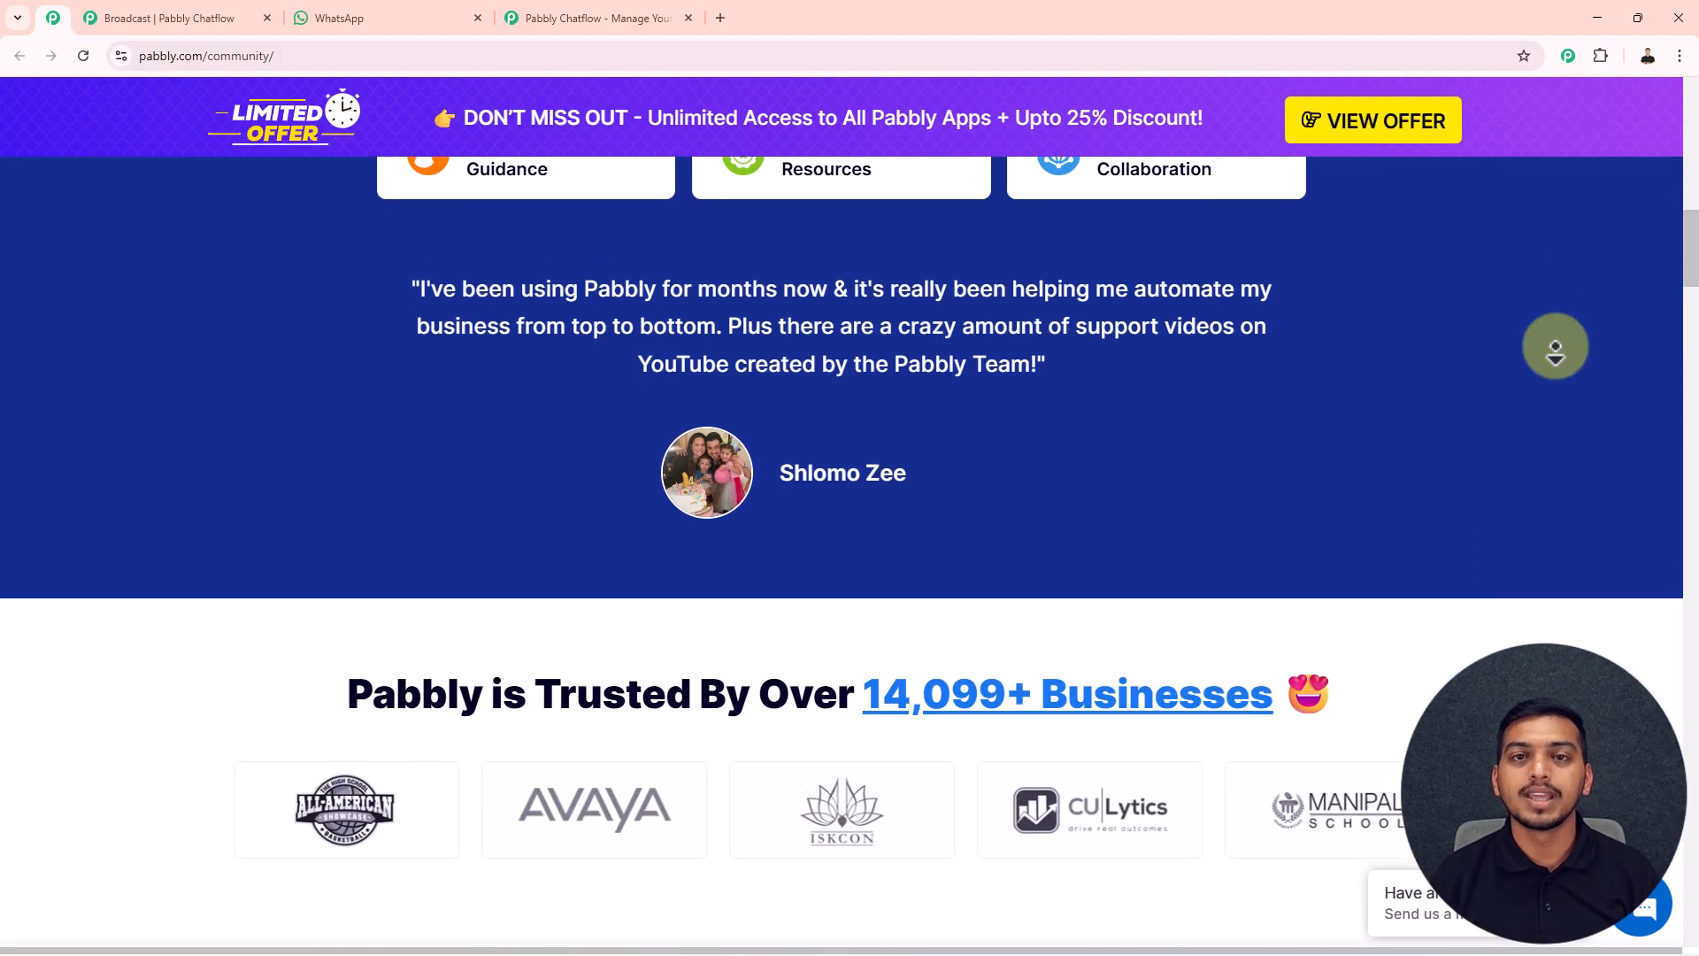
scroll(1555, 353, "down", 5)
scroll(1555, 350, "down", 5)
scroll(1555, 353, "down", 5)
scroll(1555, 352, "down", 5)
scroll(1555, 350, "down", 4)
scroll(1555, 350, "up", 5)
scroll(1555, 349, "up", 10)
Step: Sign in from the Pabbly Chatflow landing page and access Pabbly Chatflow from the list of all Pabbly apps
left_click(613, 18)
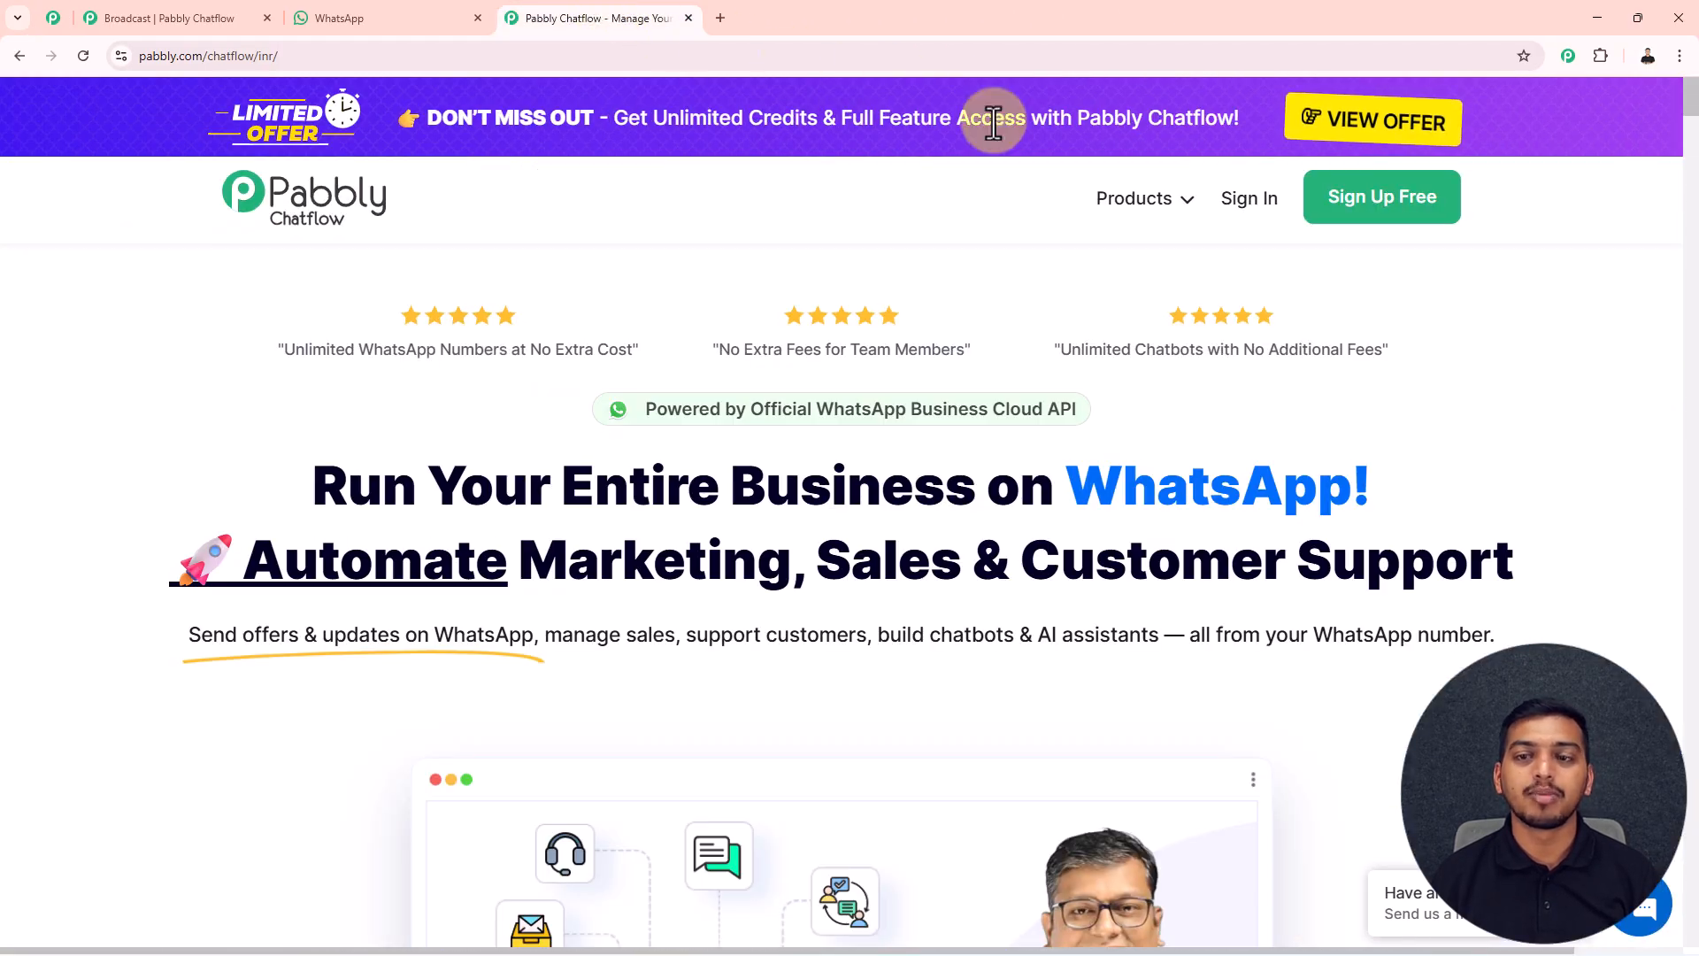
left_click(1249, 203)
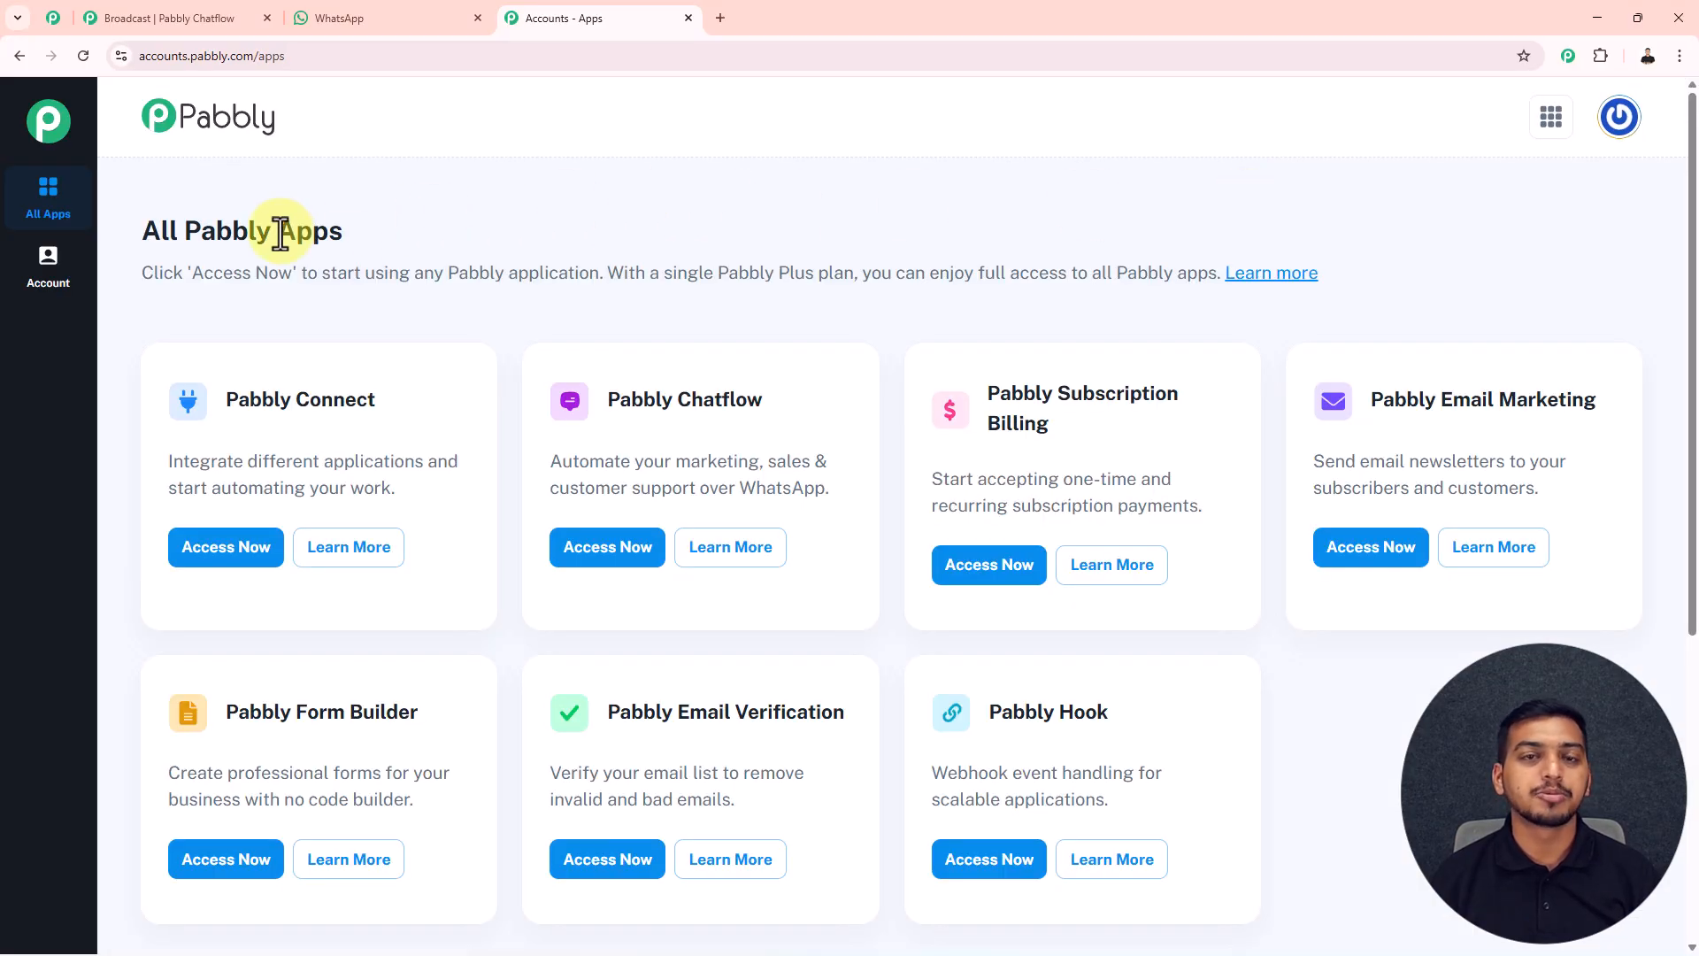
scroll(709, 408, "down", 1)
left_click_drag(608, 312, 767, 313)
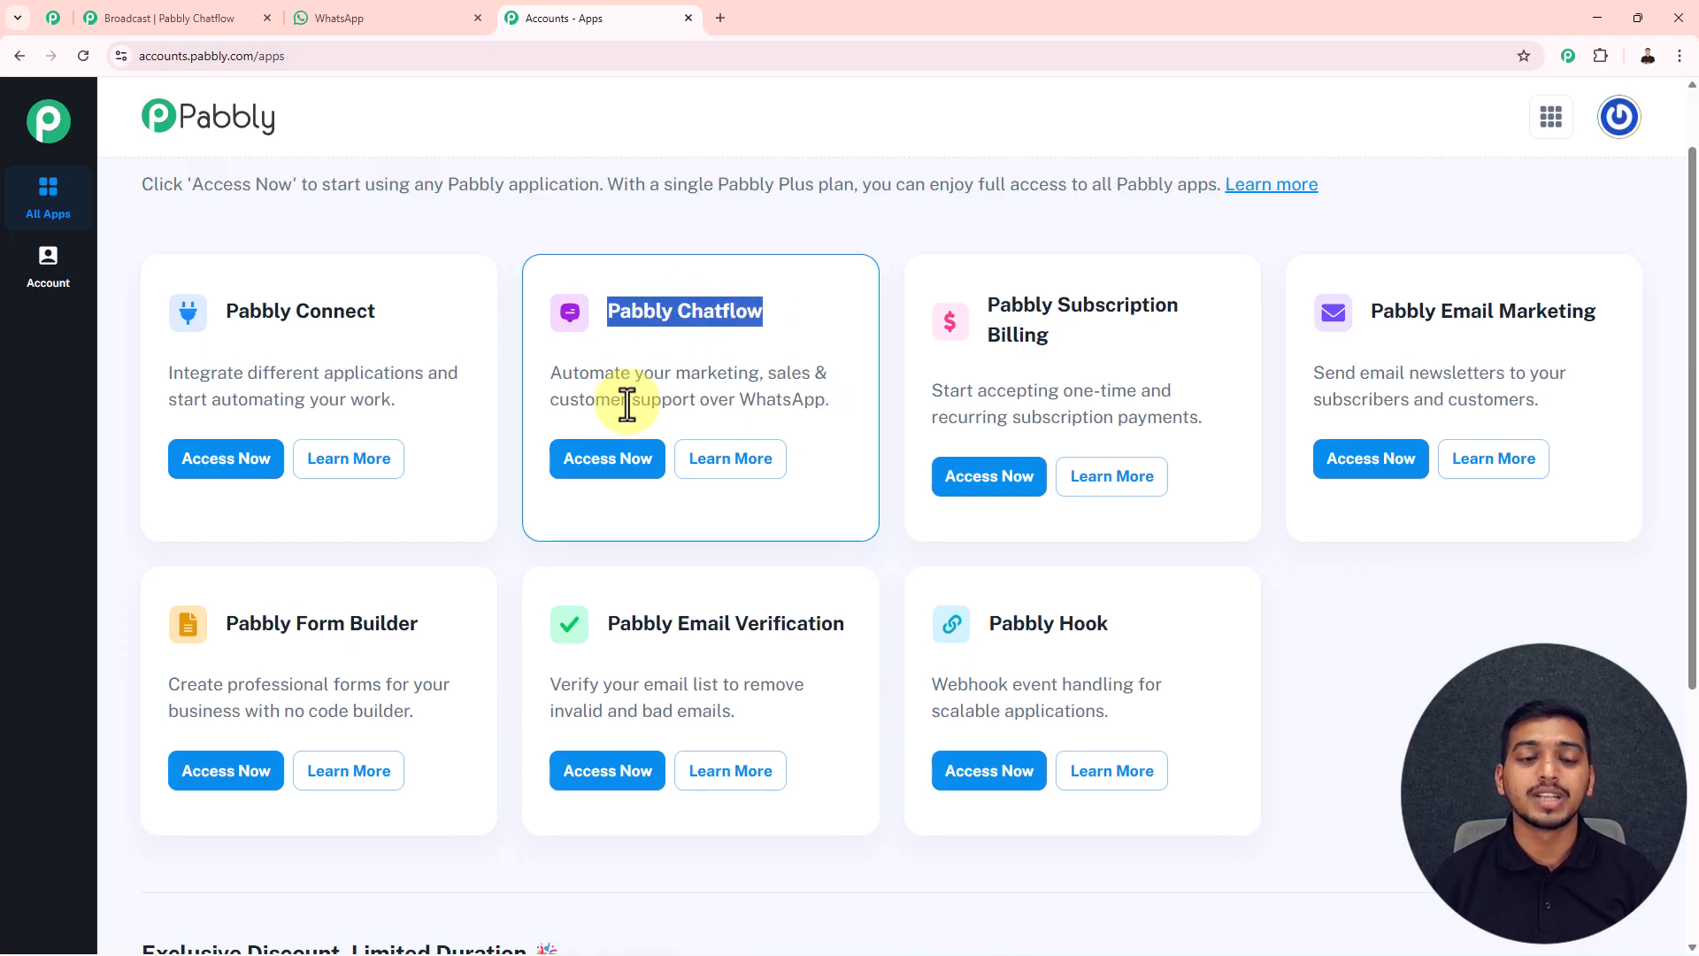
left_click(608, 459)
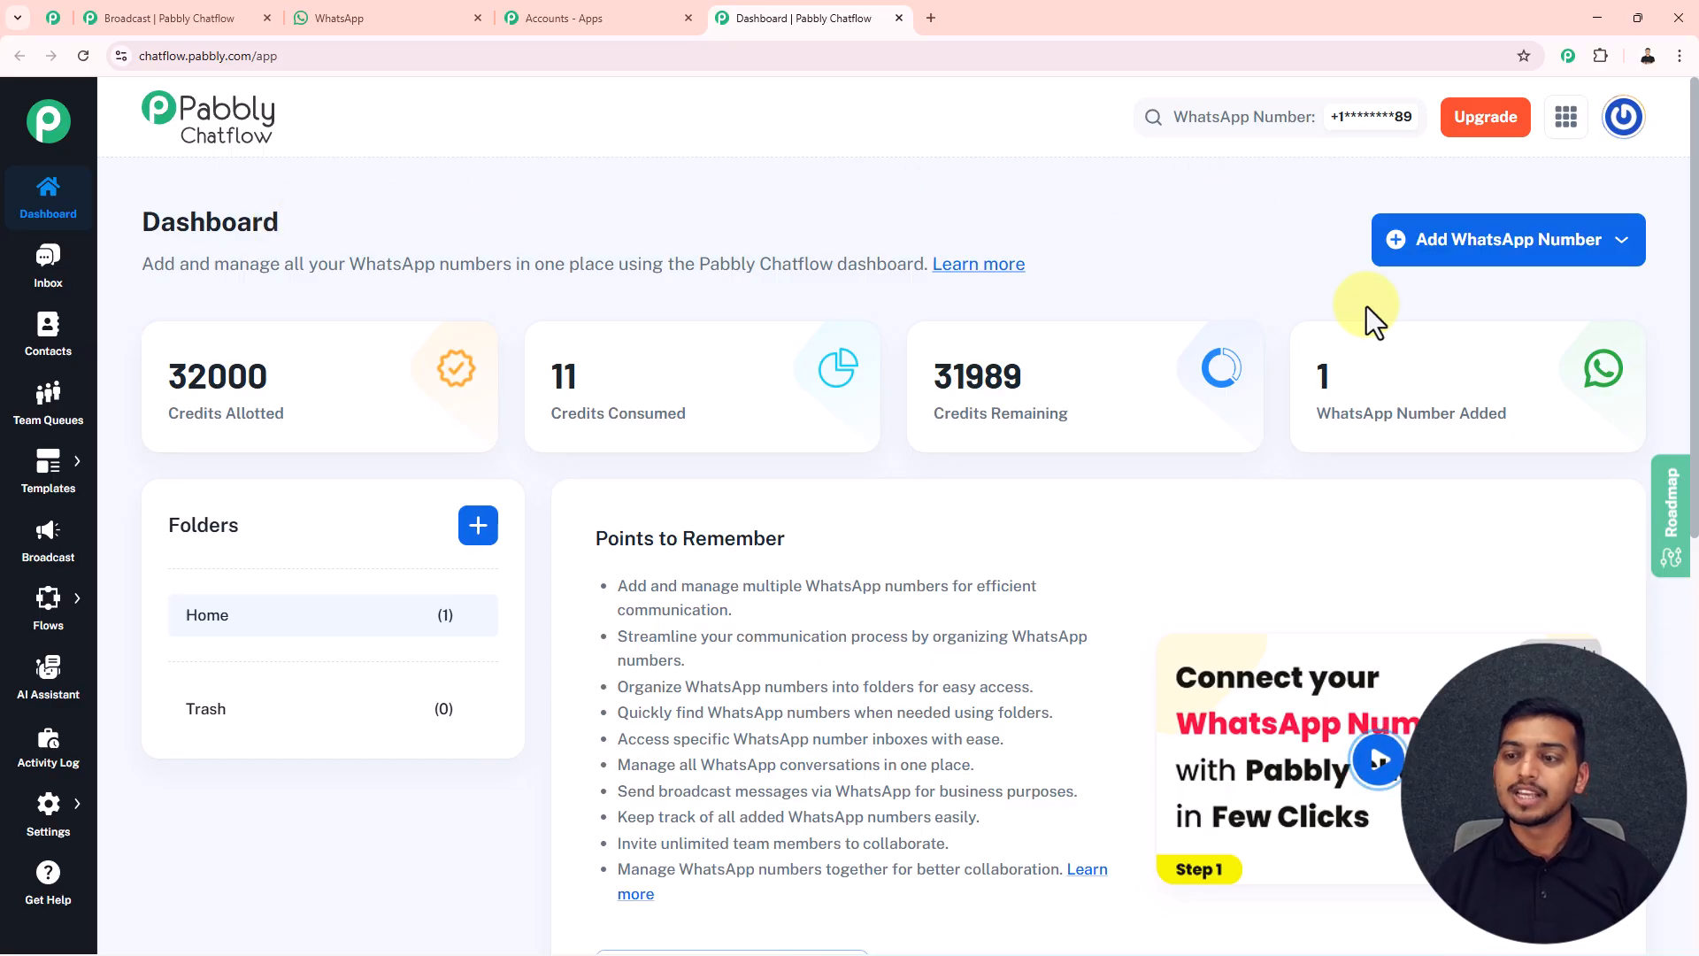
Step: Review the connection options offered for adding a WhatsApp number, without choosing one
left_click(1489, 259)
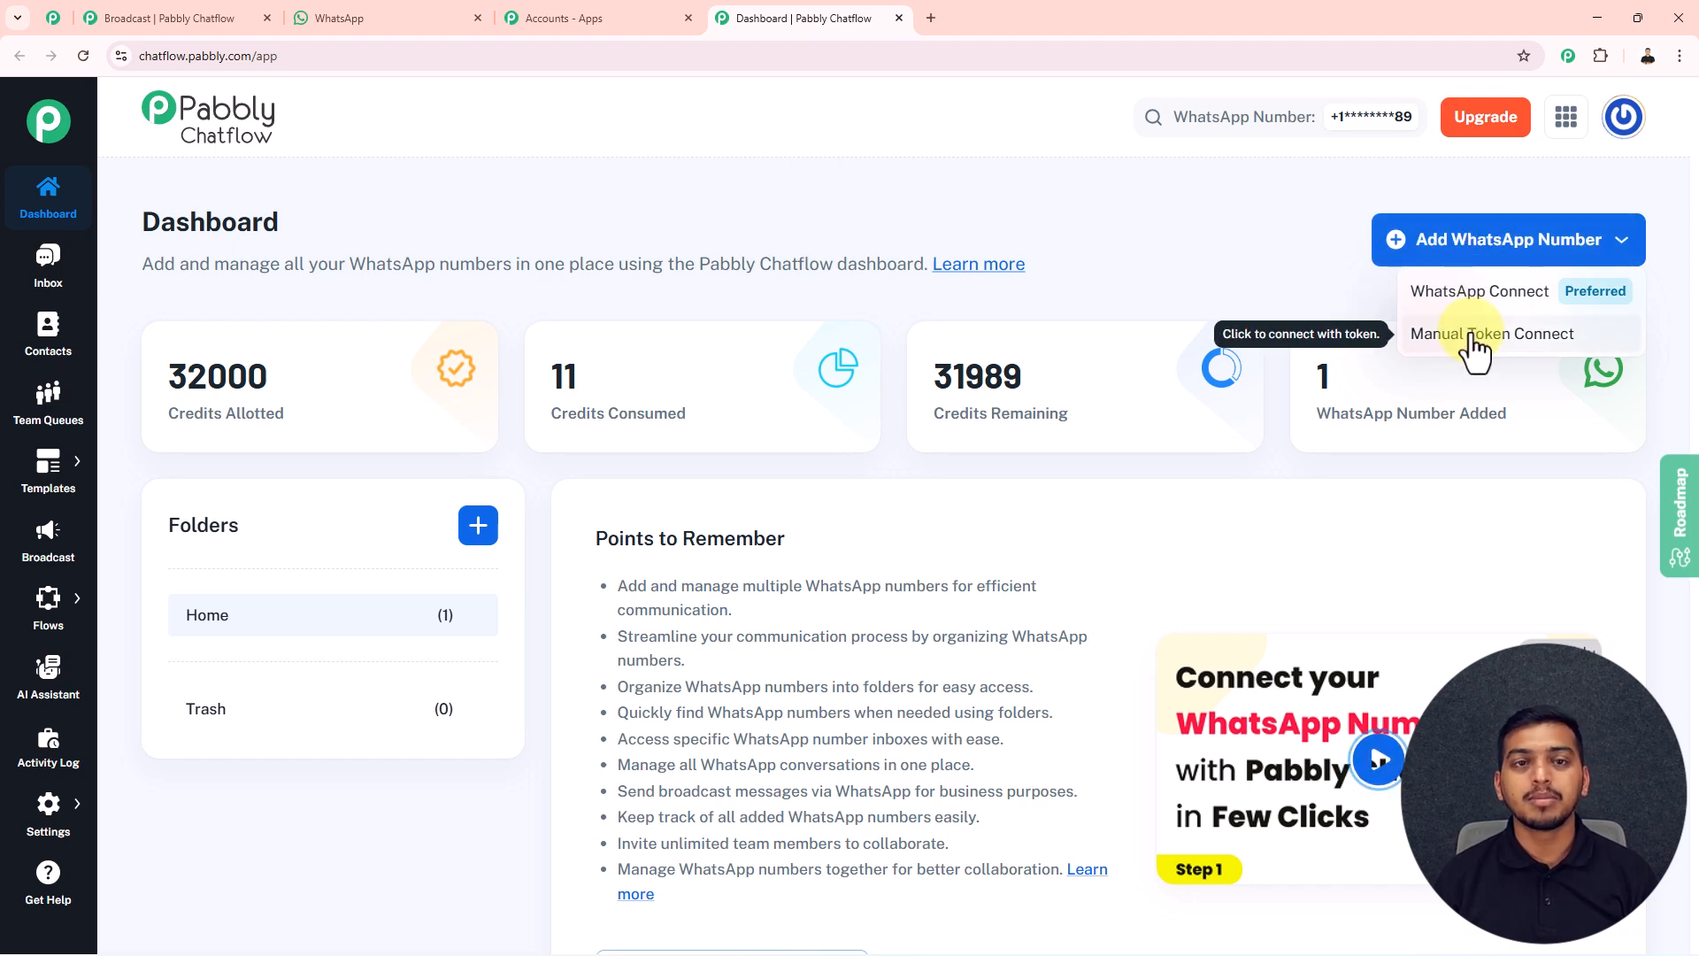
left_click(1260, 225)
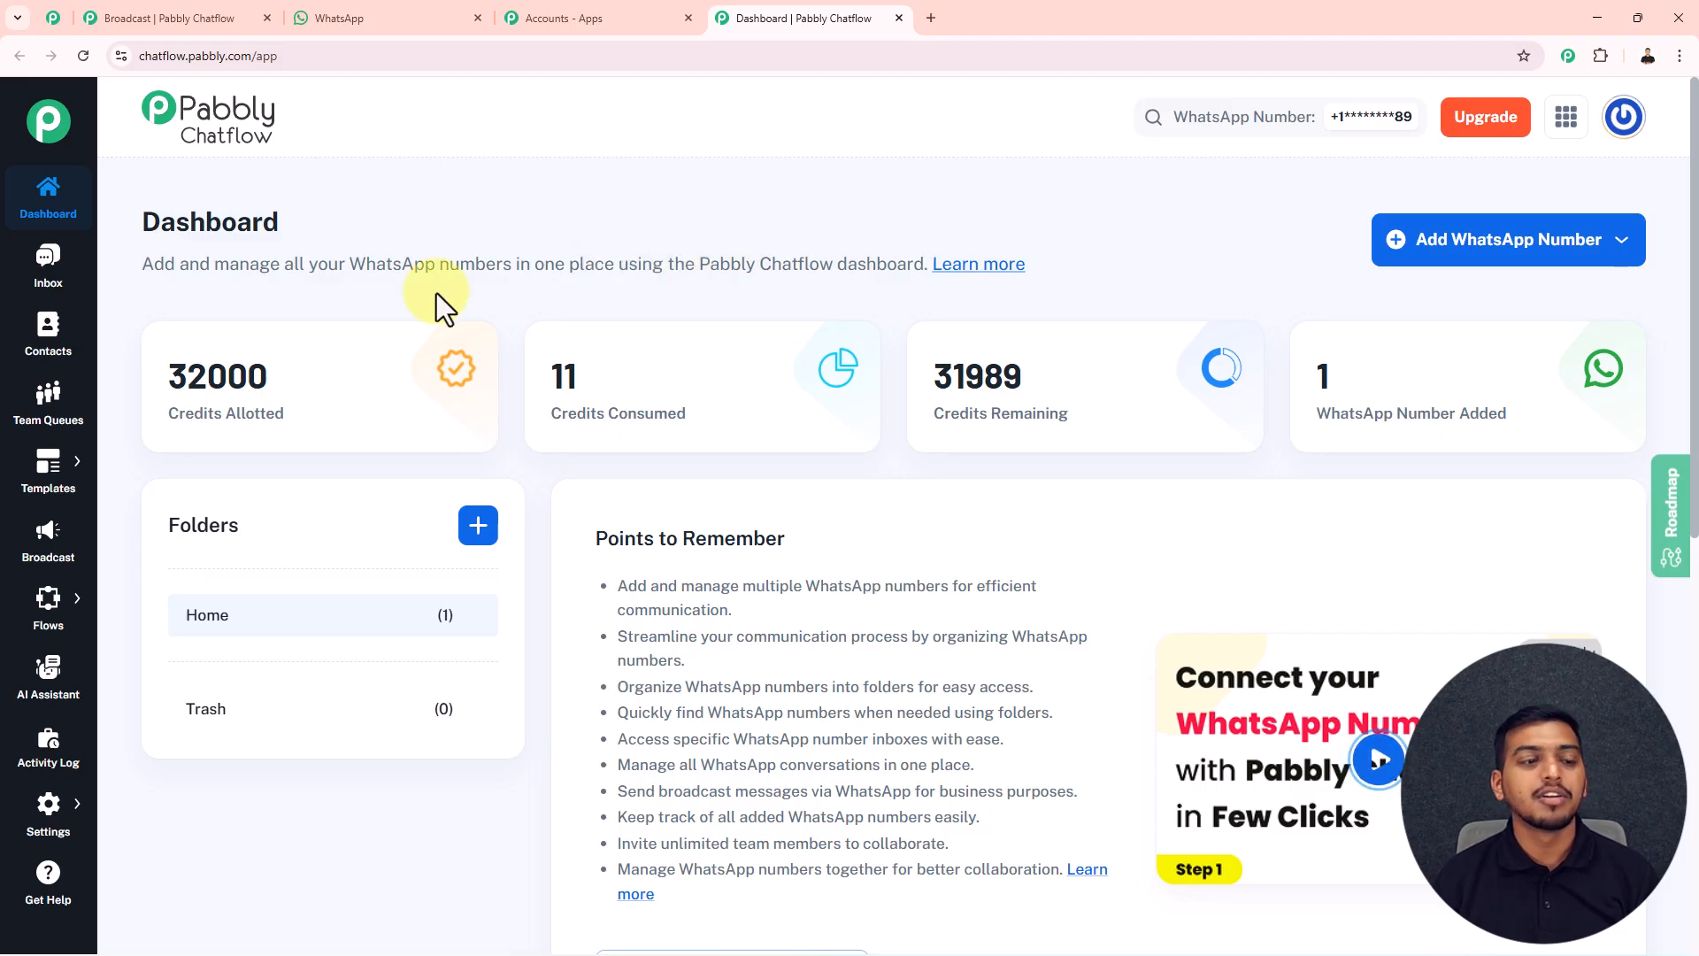
Step: Start a new broadcast in the Broadcast section, with Broadcast Campaign as its type
left_click(50, 542)
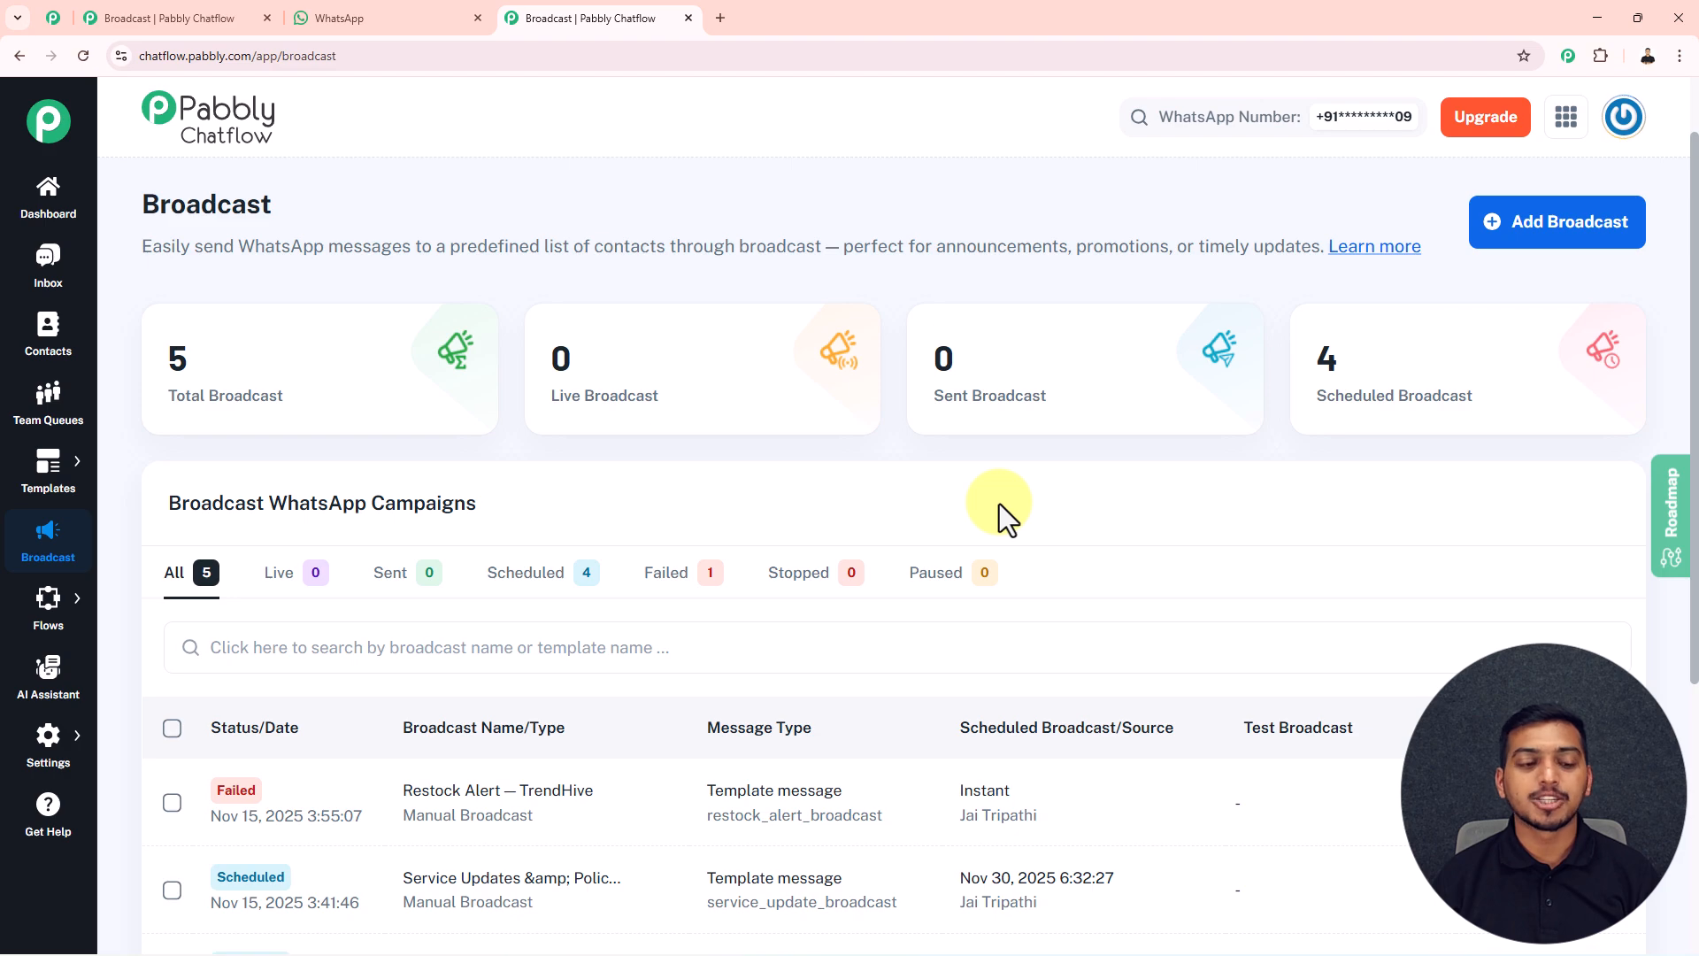
left_click(1556, 250)
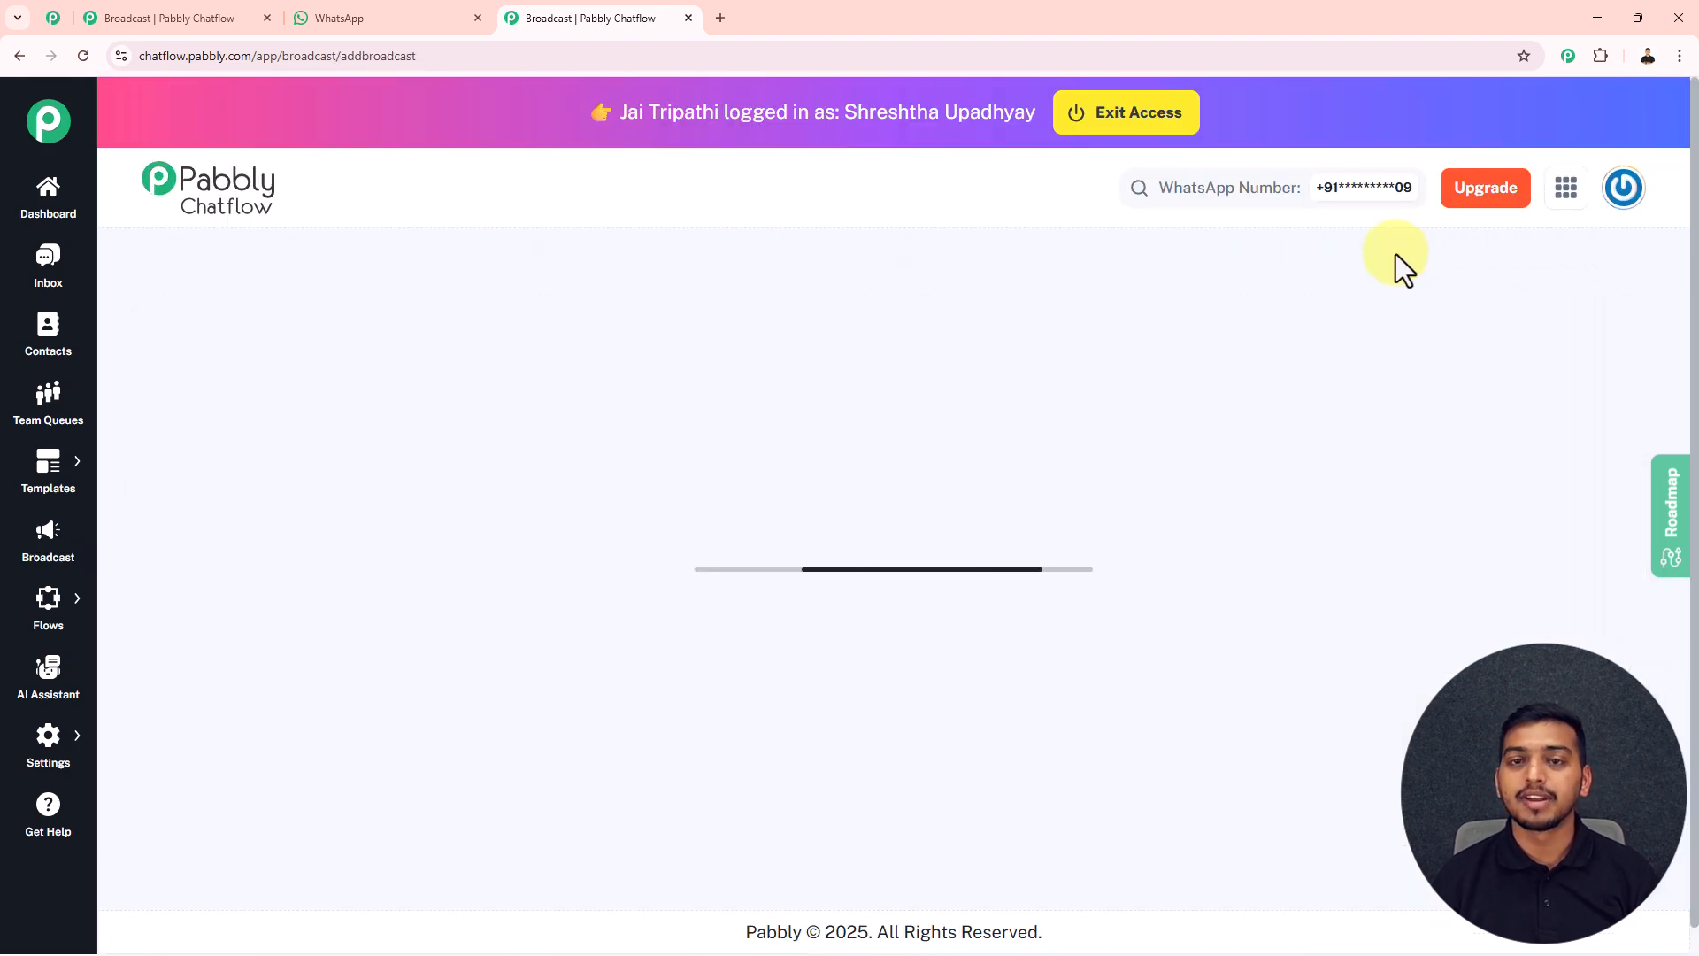
scroll(966, 247, "down", 1)
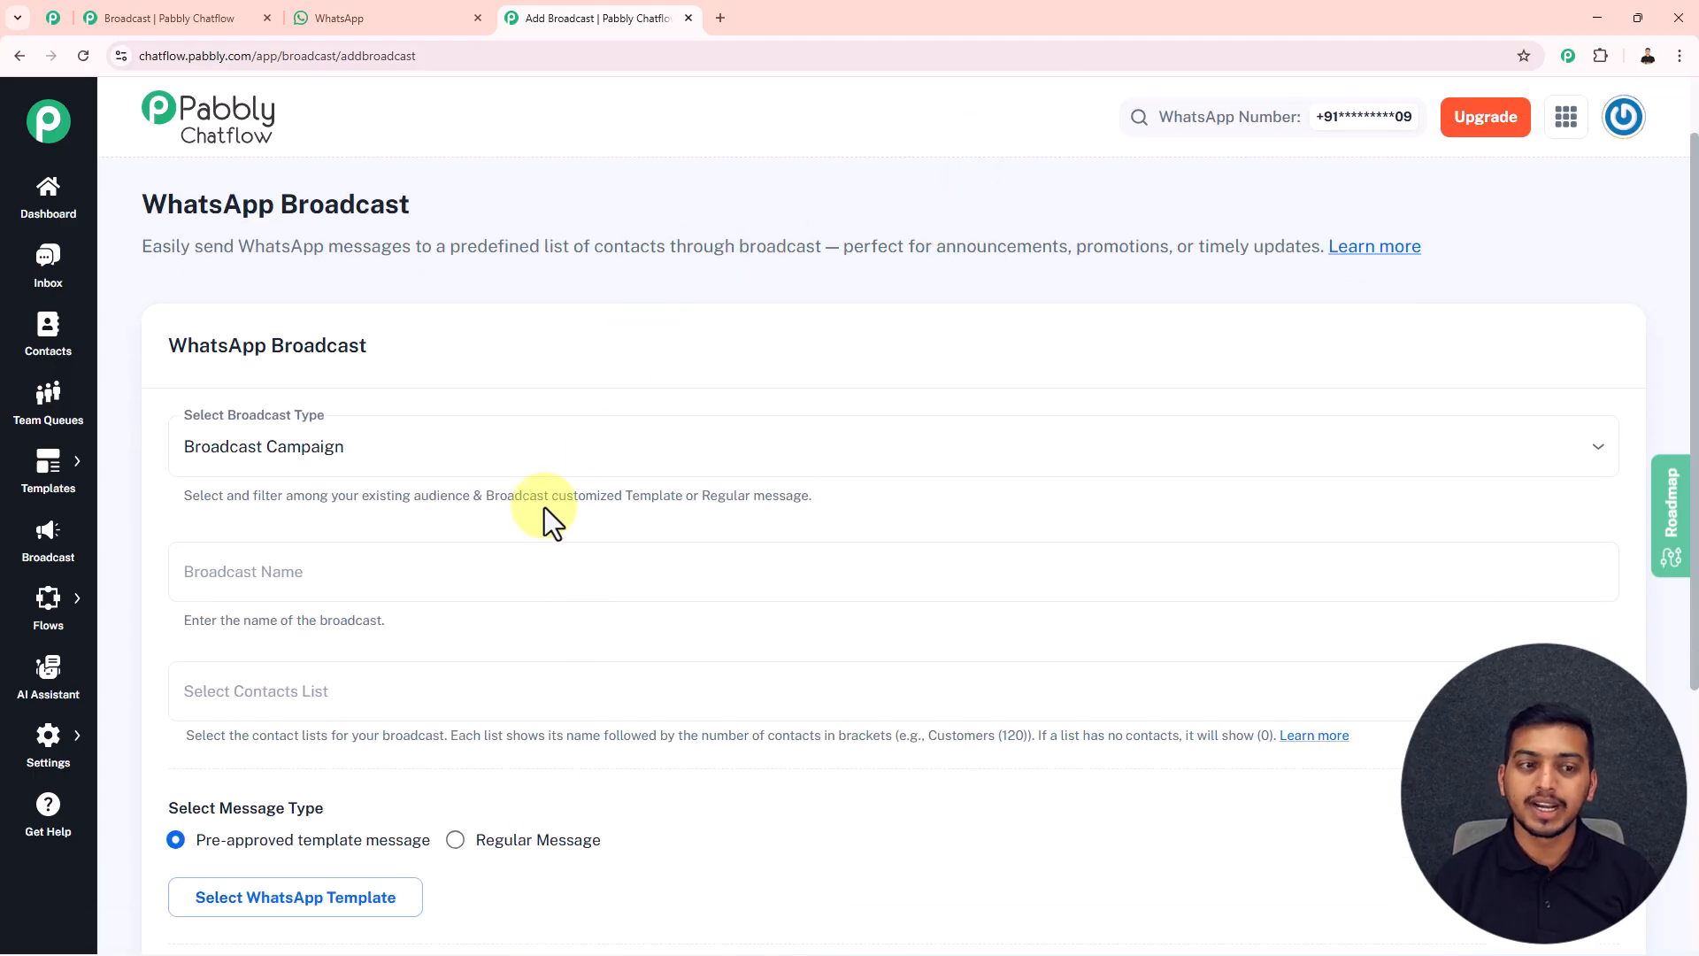
left_click(390, 448)
left_click(363, 524)
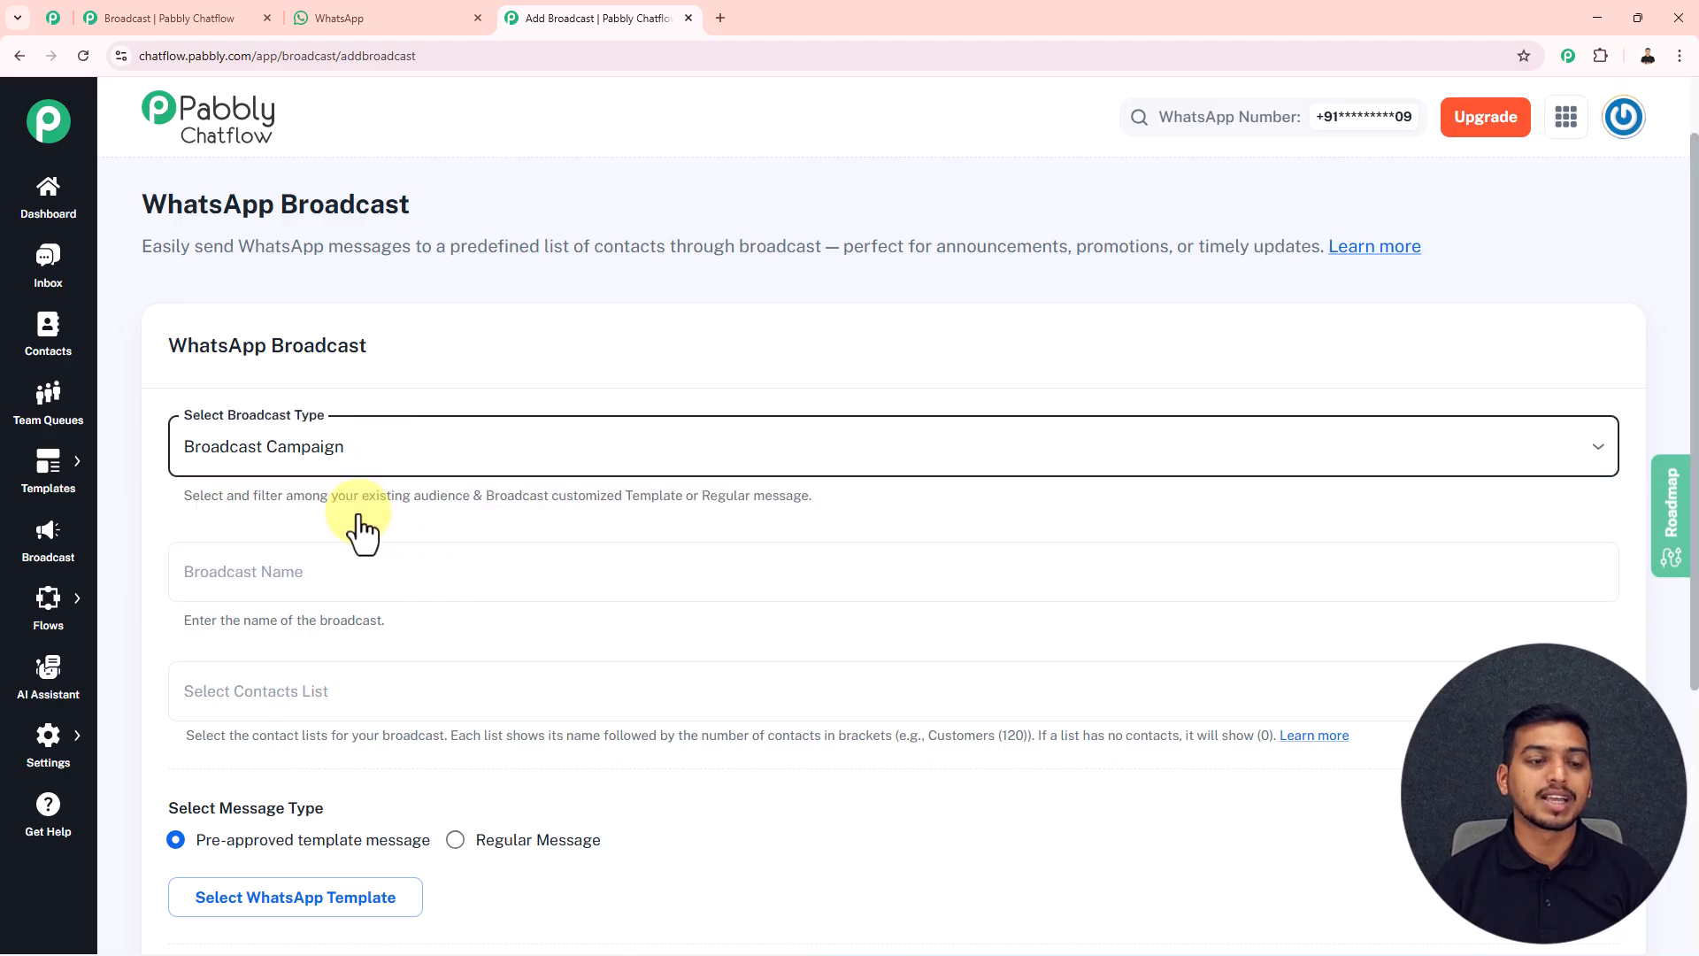
Step: Name the broadcast "Restock Alerts — Trend Hive" and choose Jai Ho as its contacts list
left_click(295, 575)
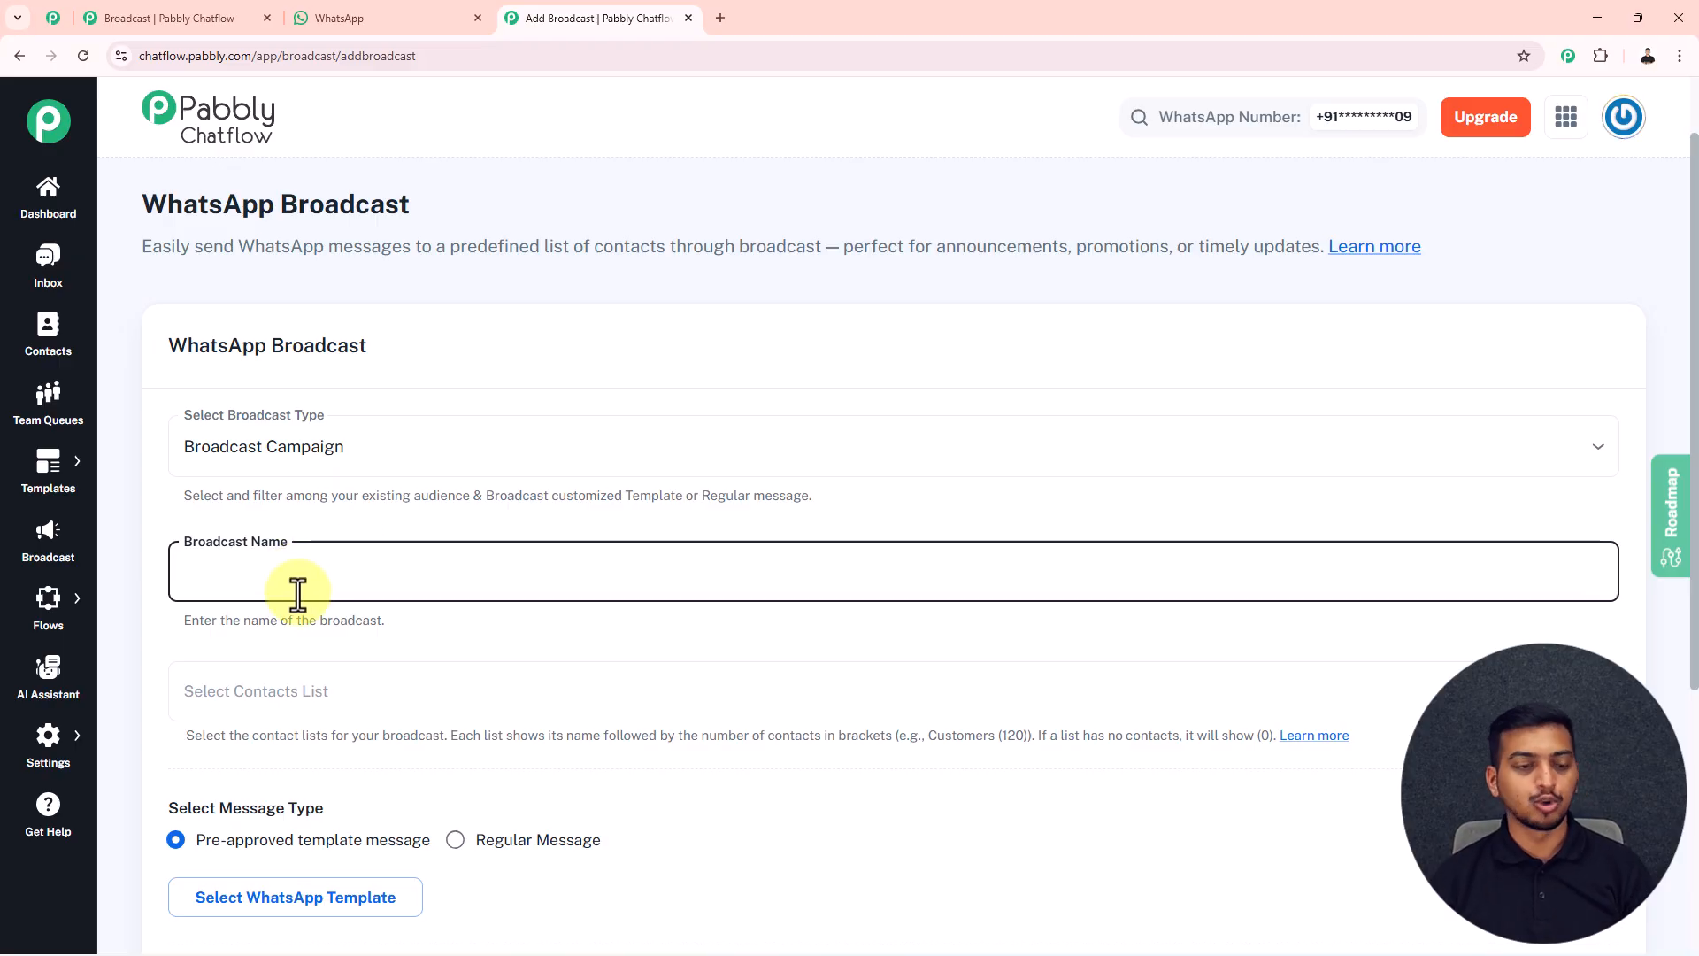
type("Restock Alerts — Trend Hive")
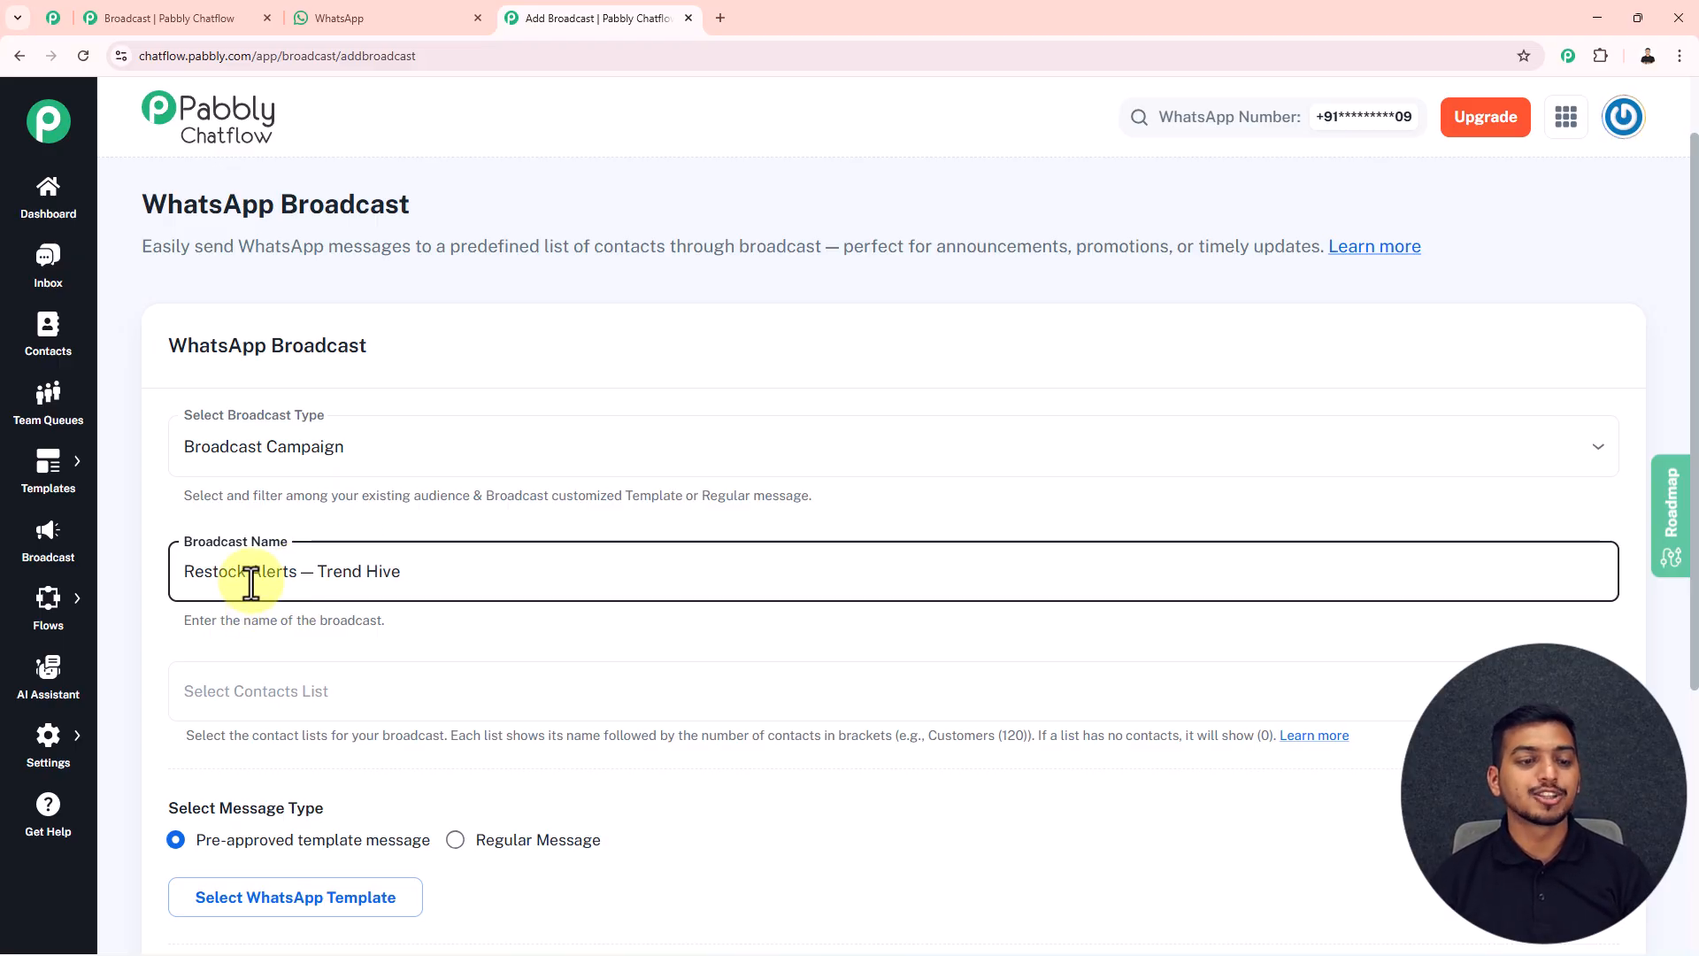
left_click(315, 683)
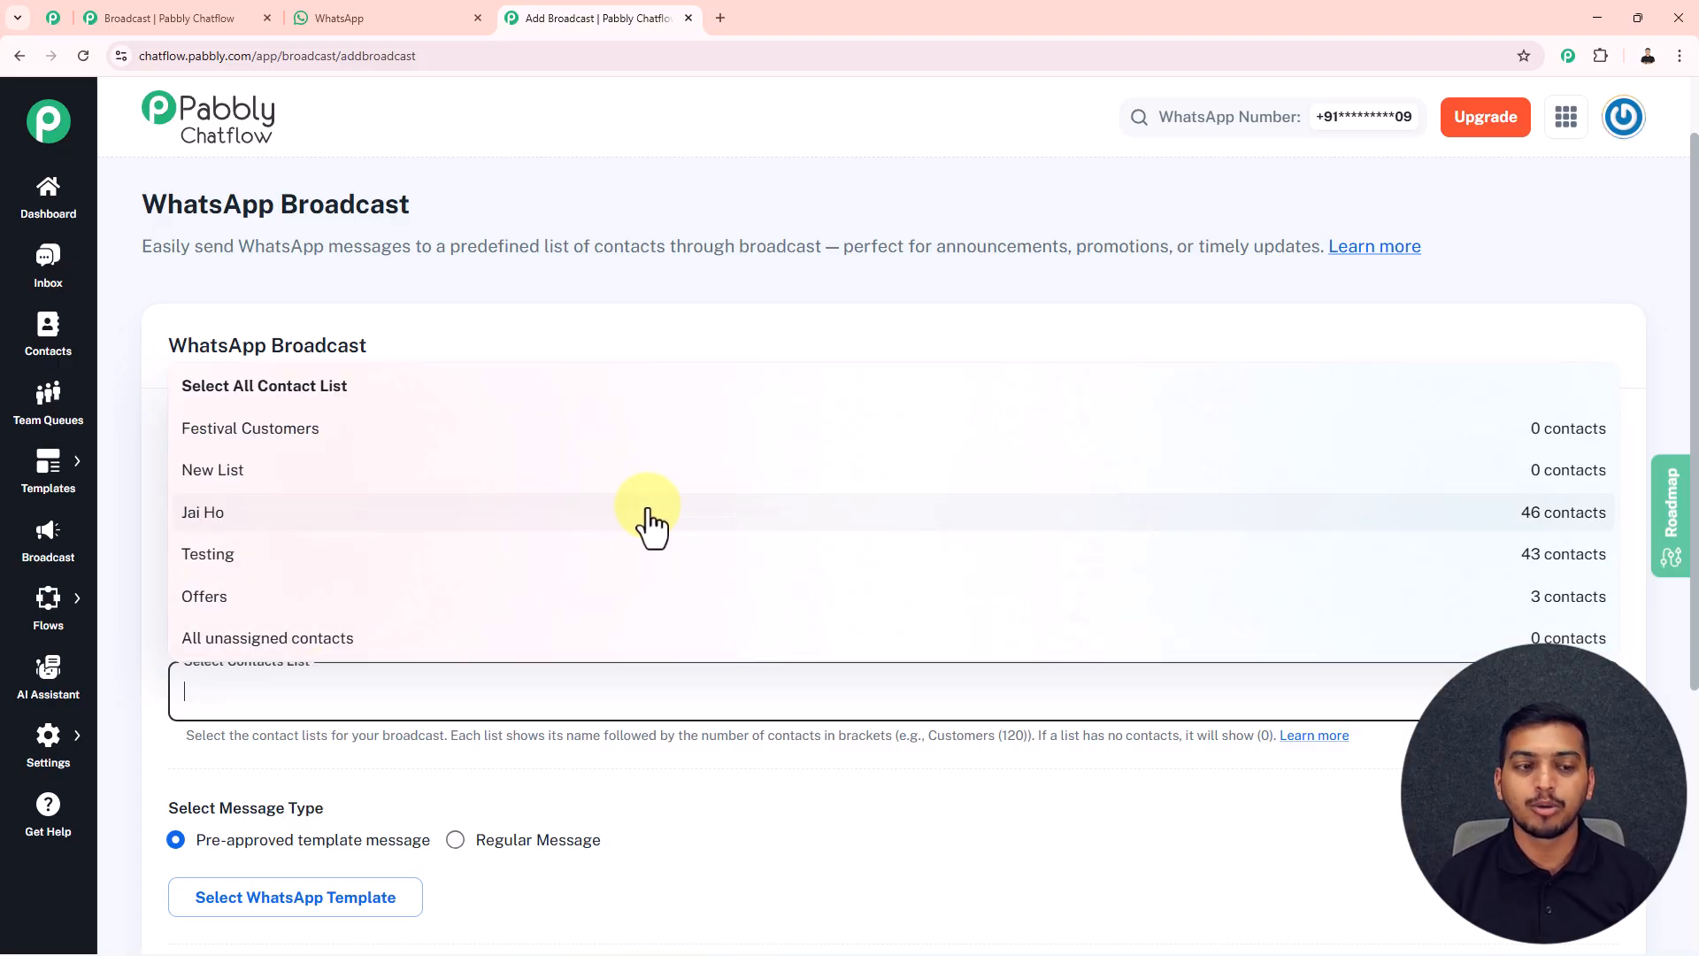
left_click(1542, 531)
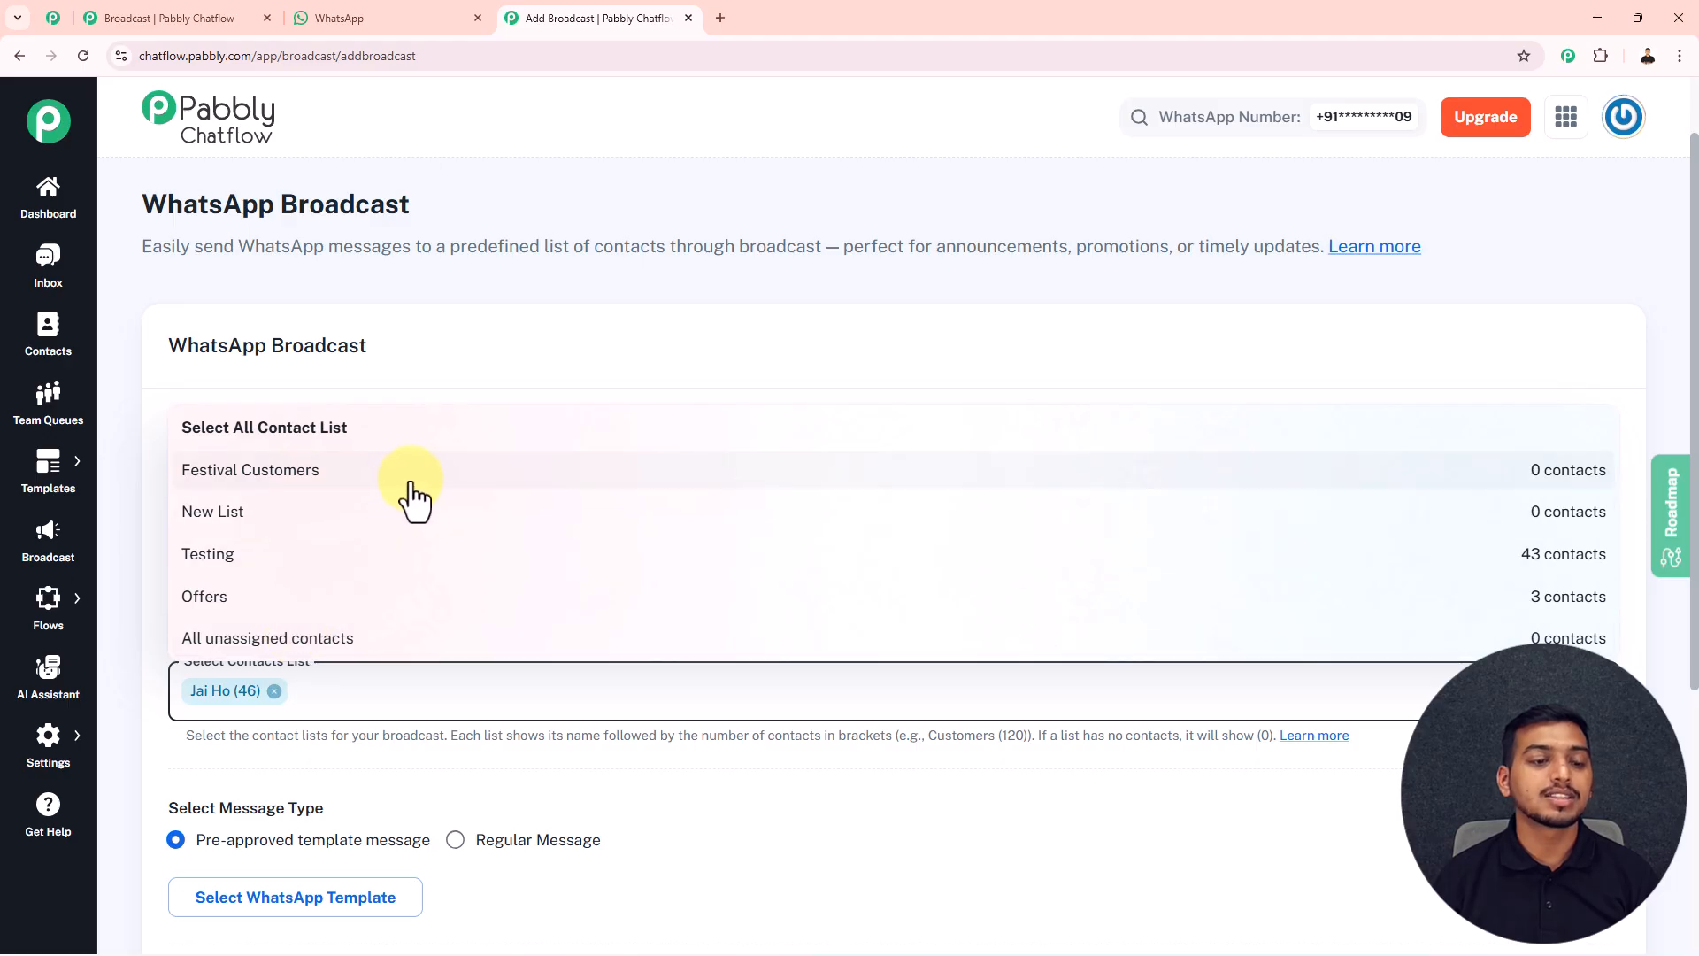
left_click(786, 336)
Step: Try the Regular Message type and its text message field, and set the type back to pre-approved template message
scroll(561, 403, "down", 3)
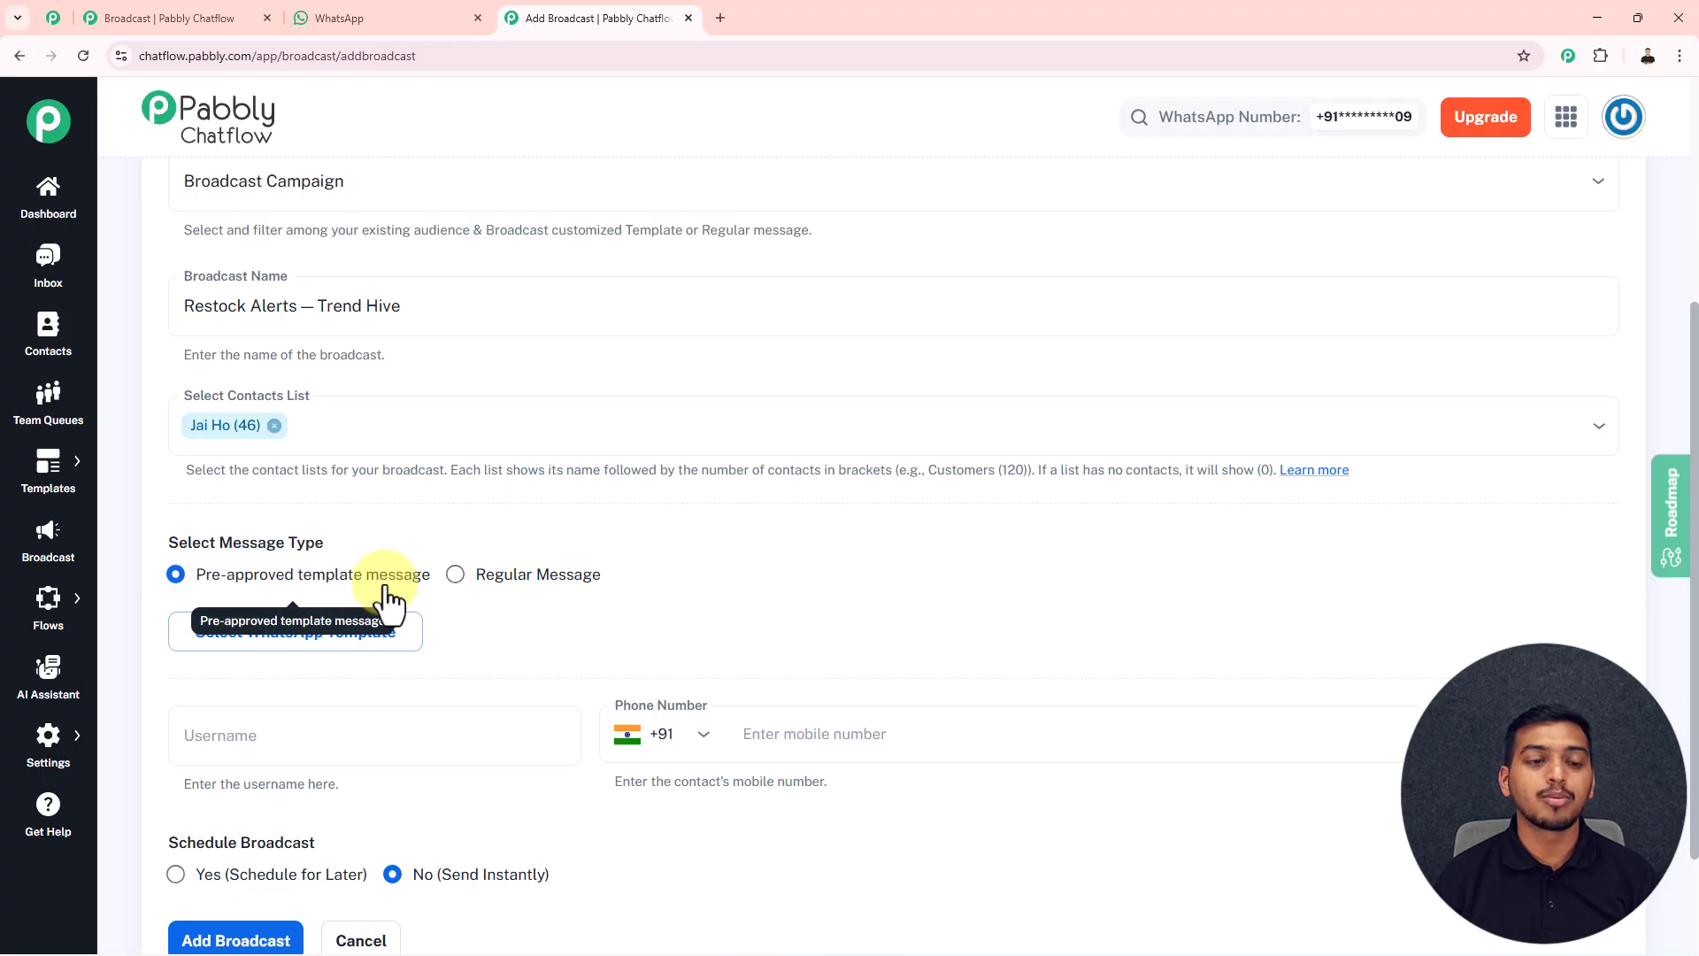
scroll(451, 526, "down", 1)
left_click(452, 525)
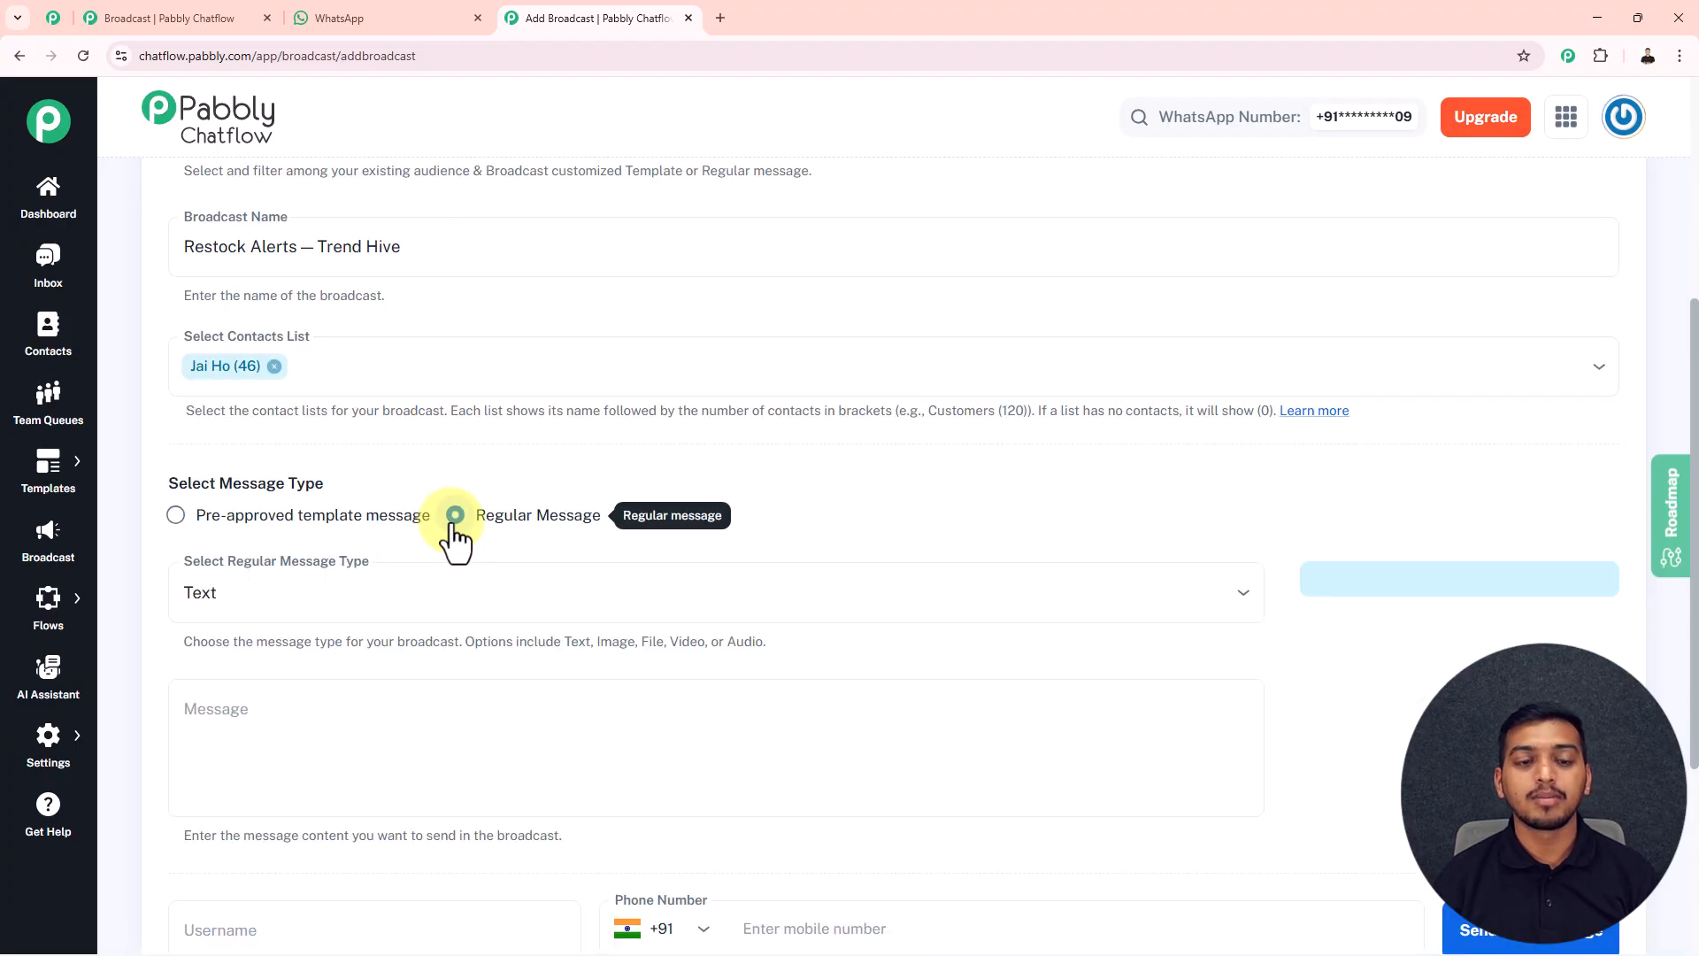
scroll(677, 492, "down", 2)
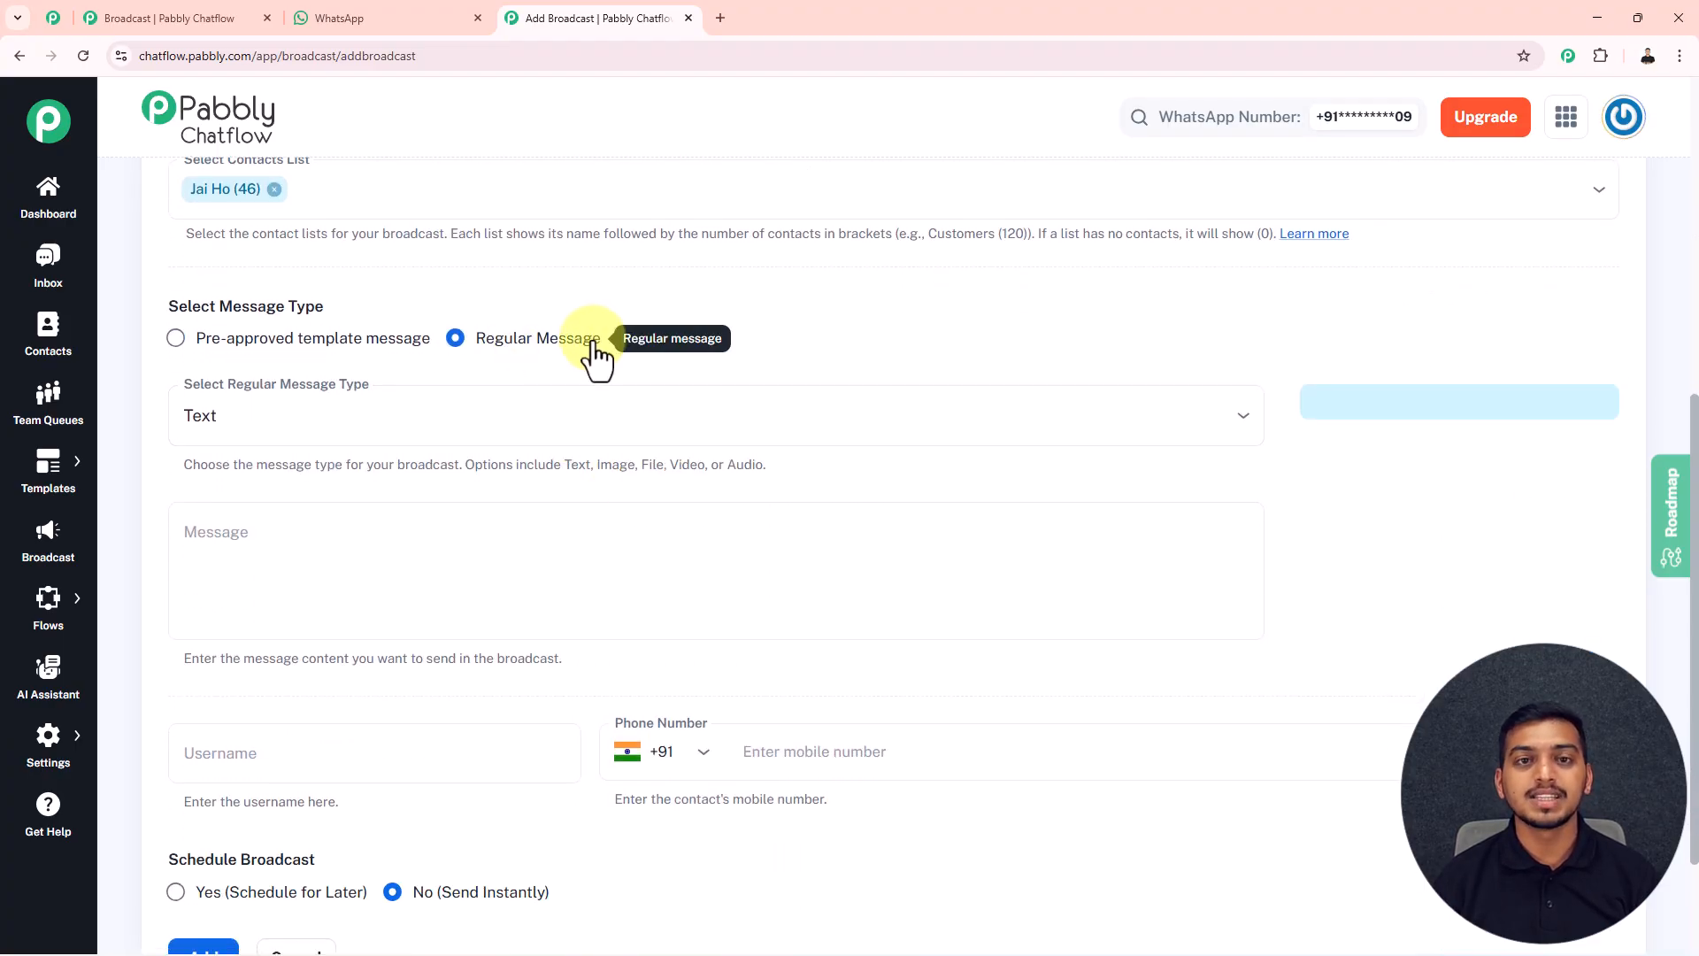
left_click(429, 557)
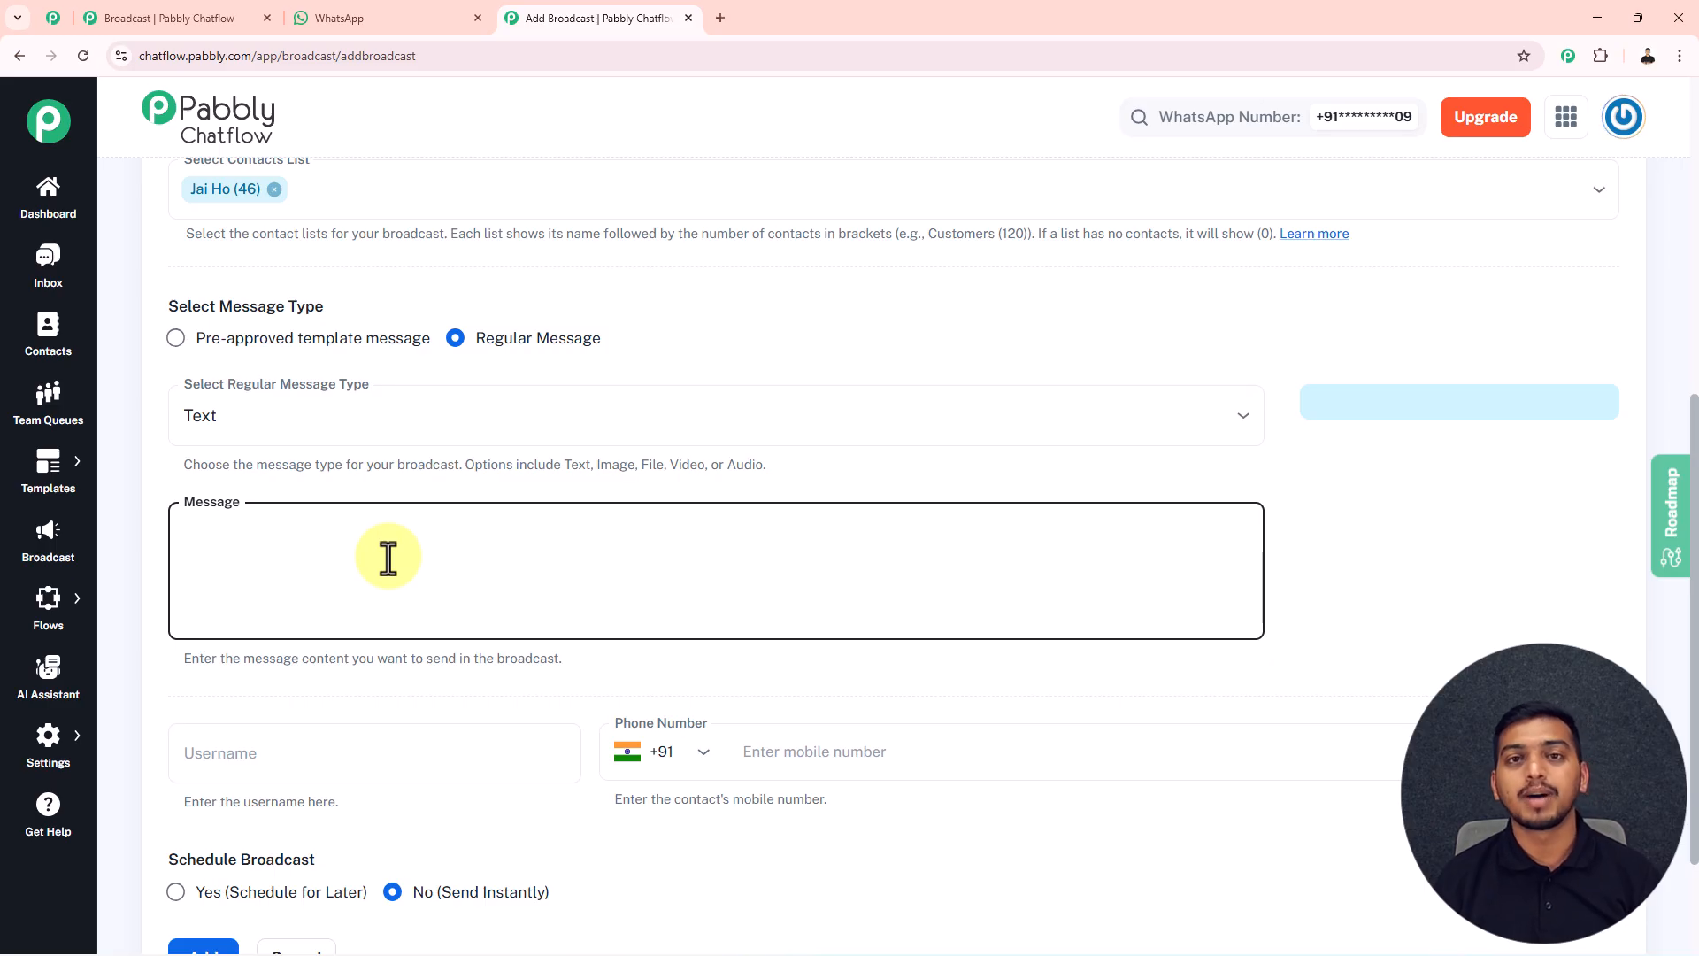
left_click(266, 338)
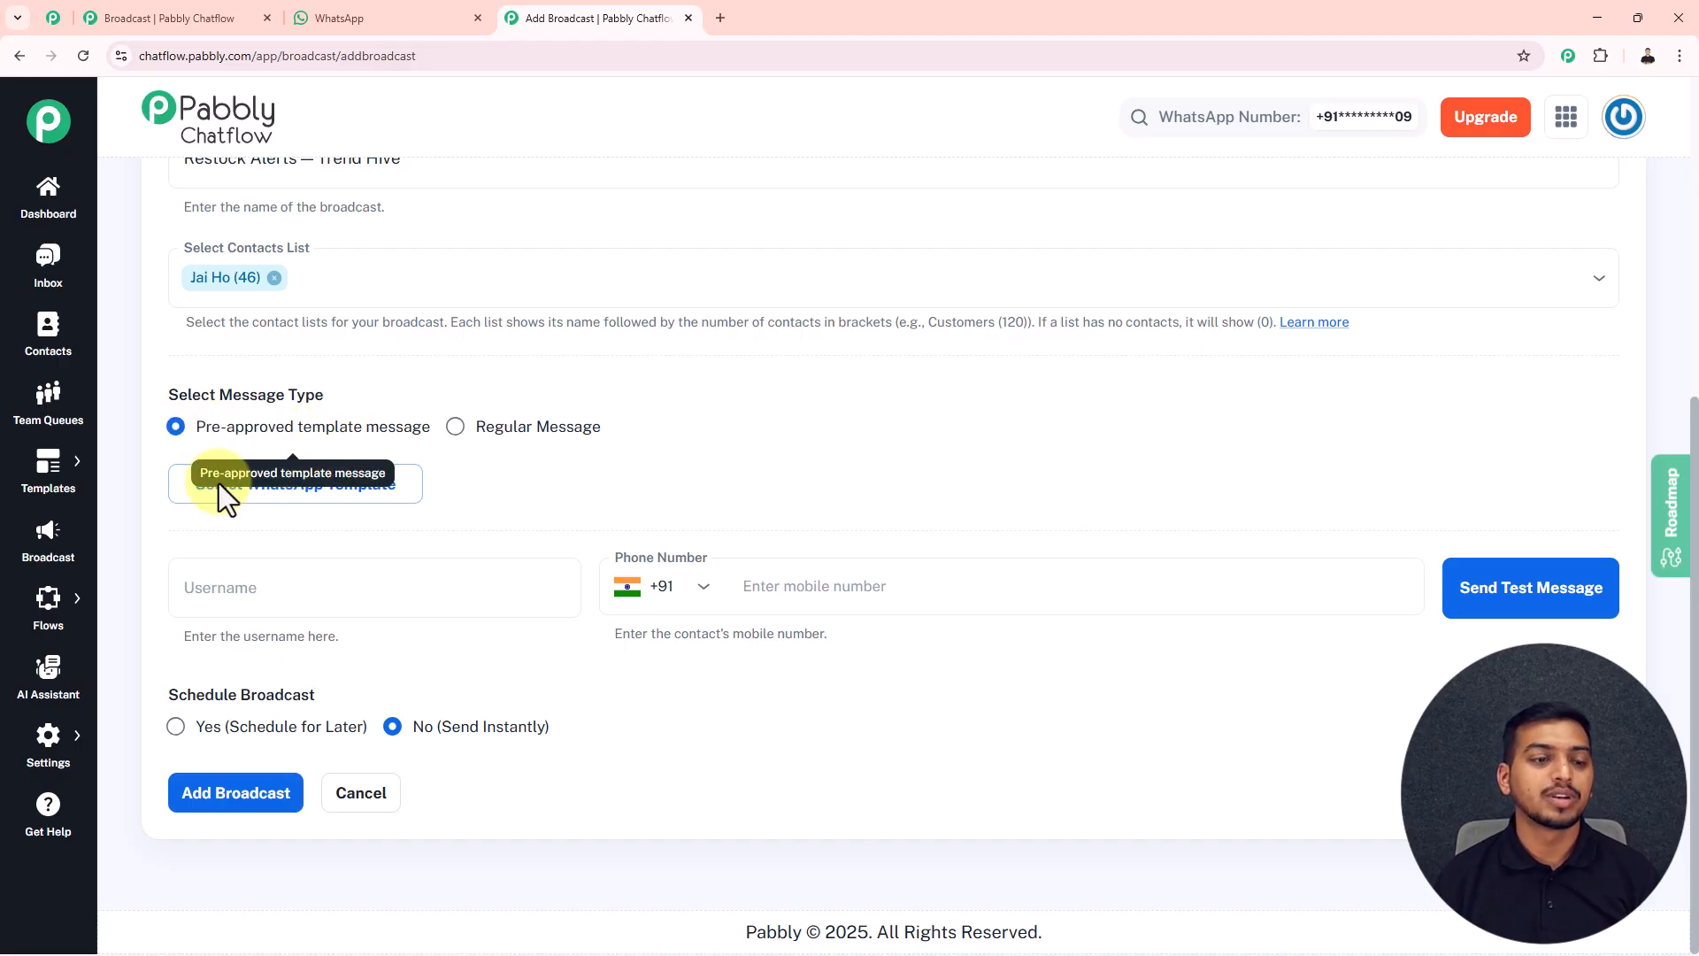
Step: Choose restock_alert_broadcast from the approved WhatsApp templates for the broadcast
left_click(264, 509)
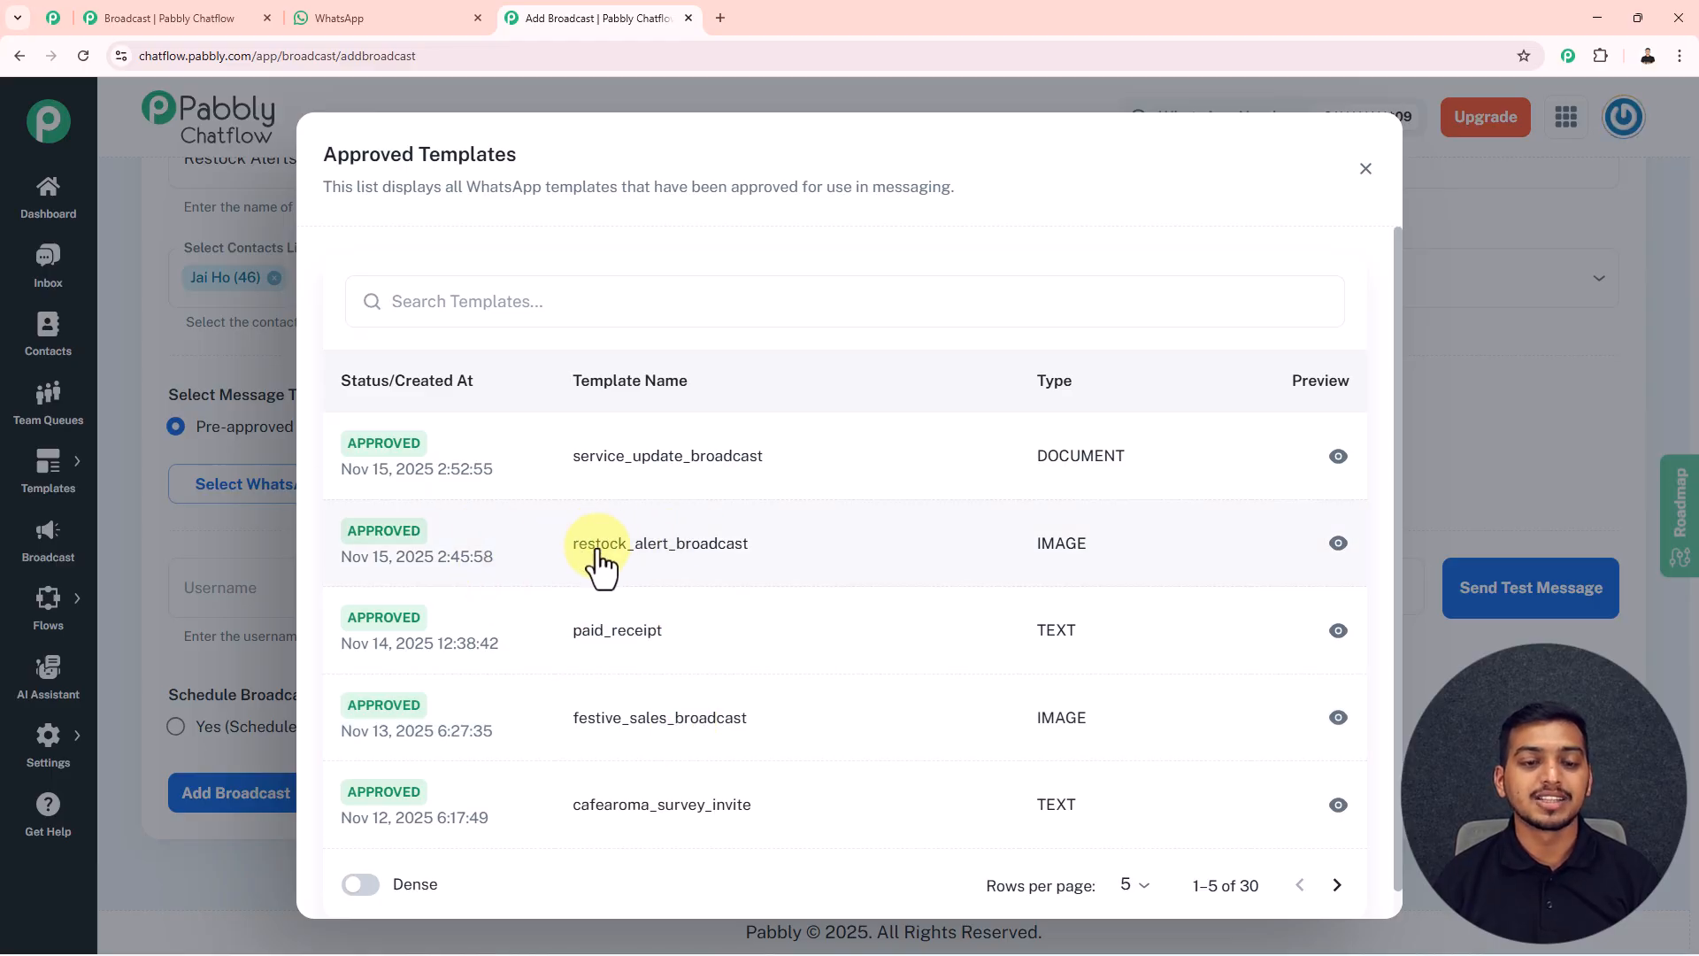
left_click(649, 547)
left_click(815, 487)
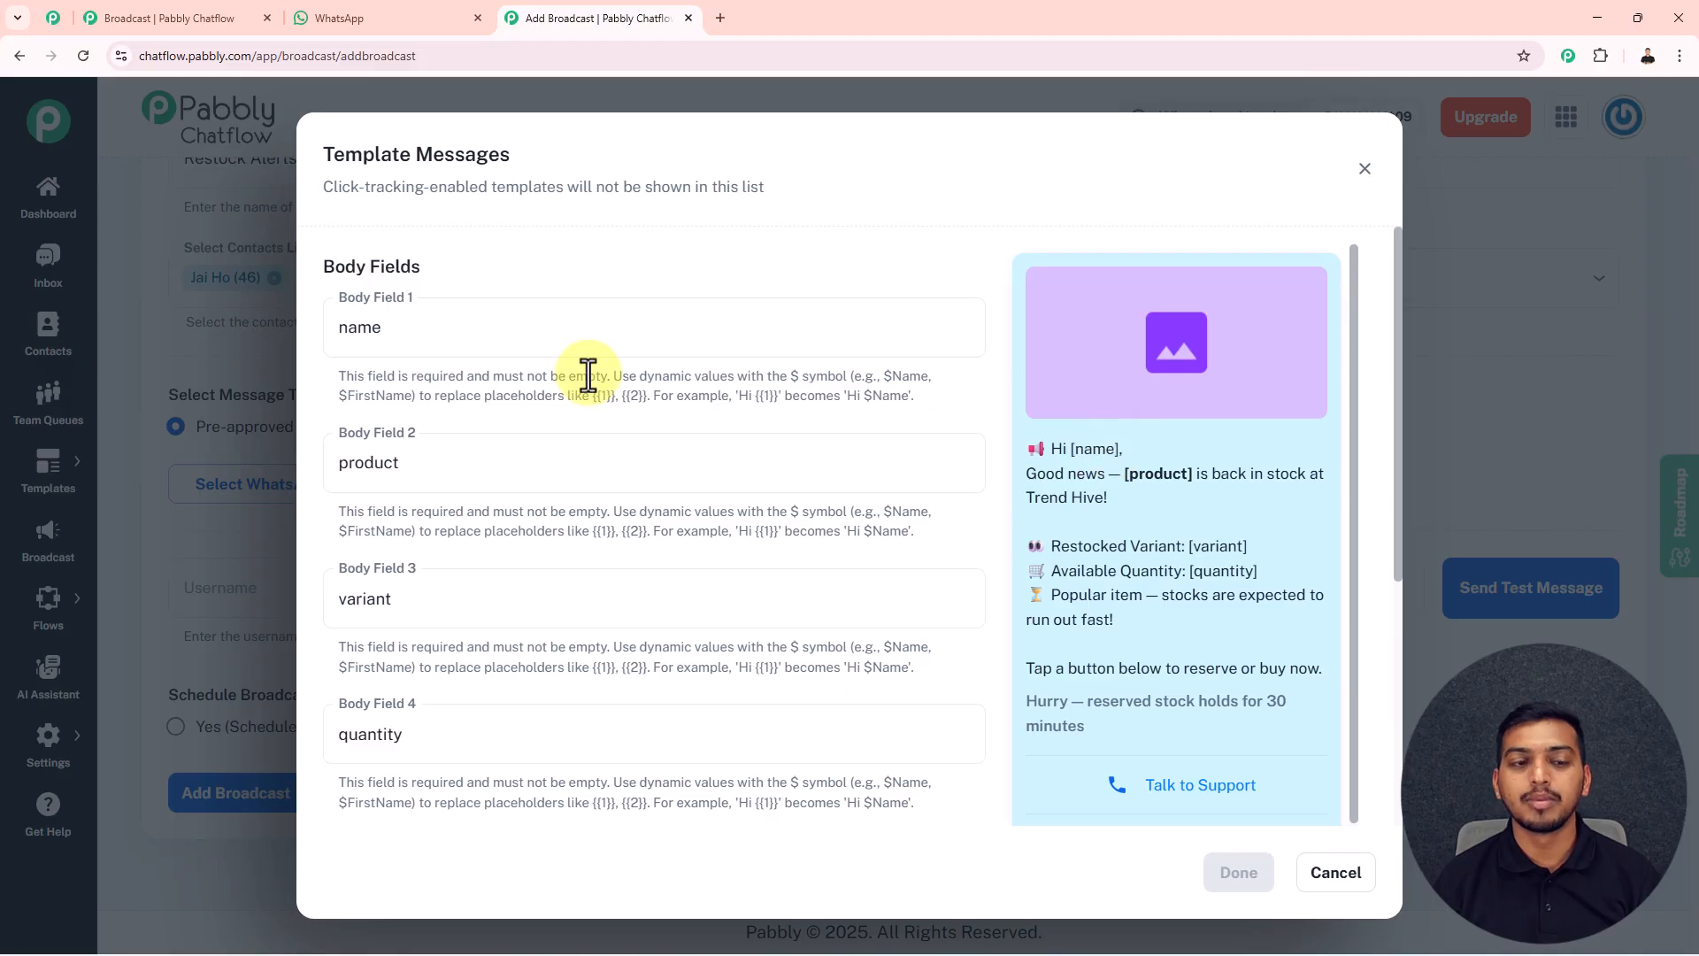
Step: Replace the name placeholder in Body Field 1 with the dynamic value $FullName
double_click(358, 329)
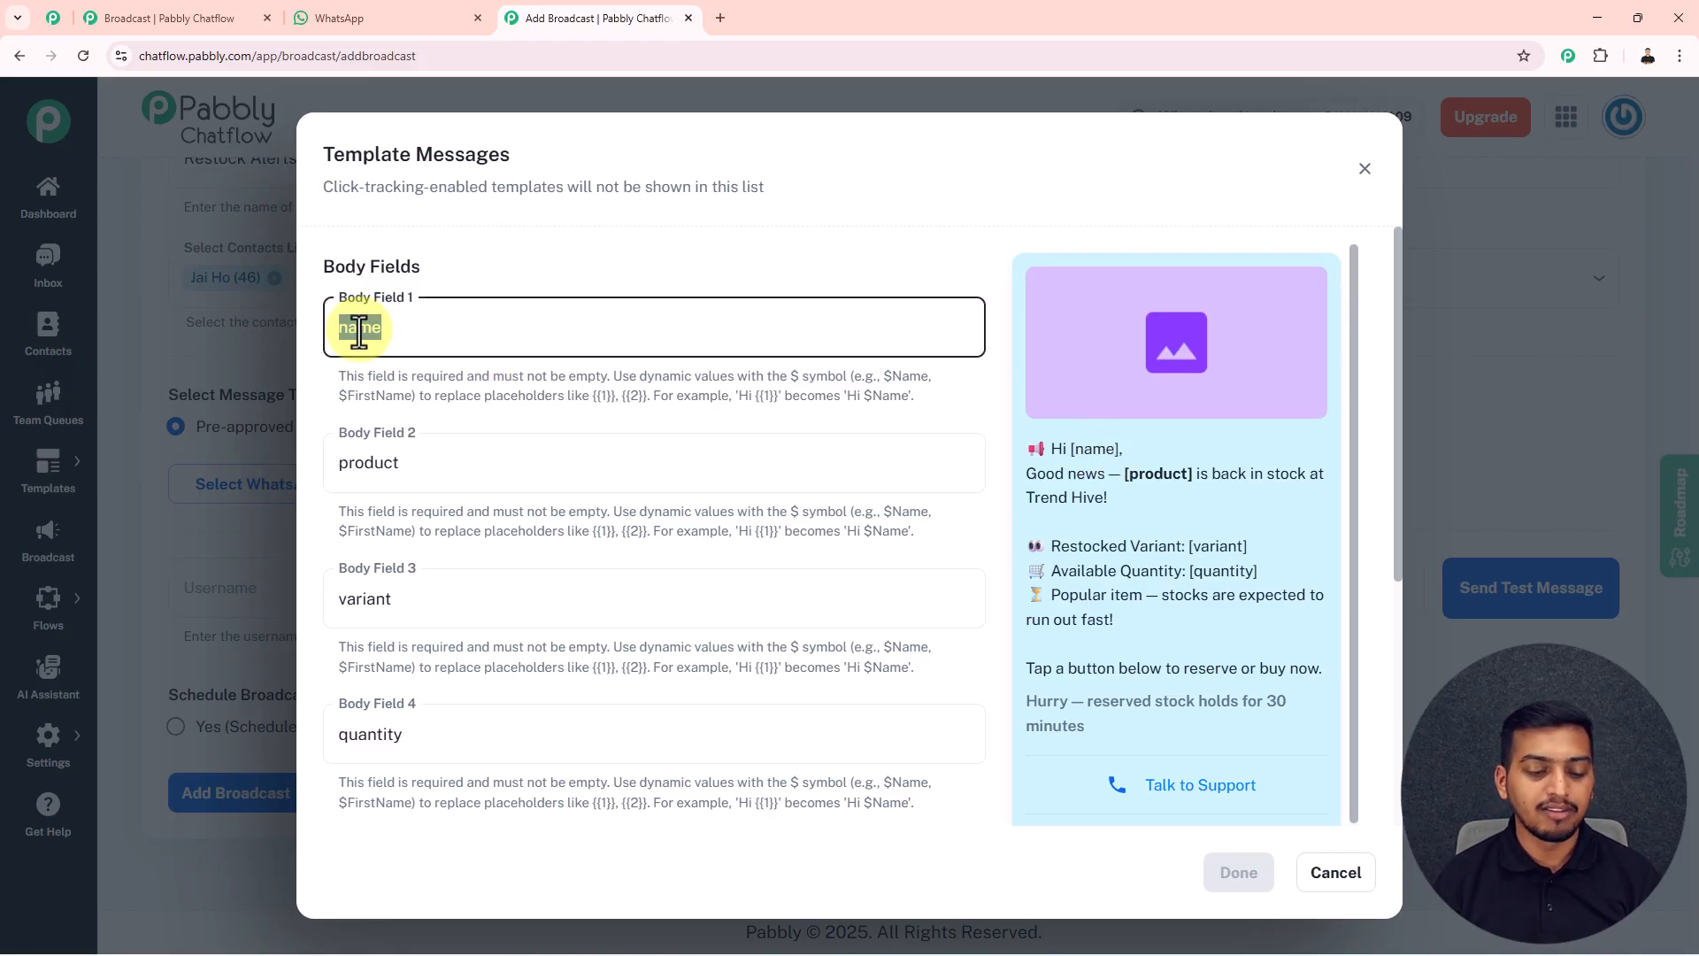
type("$")
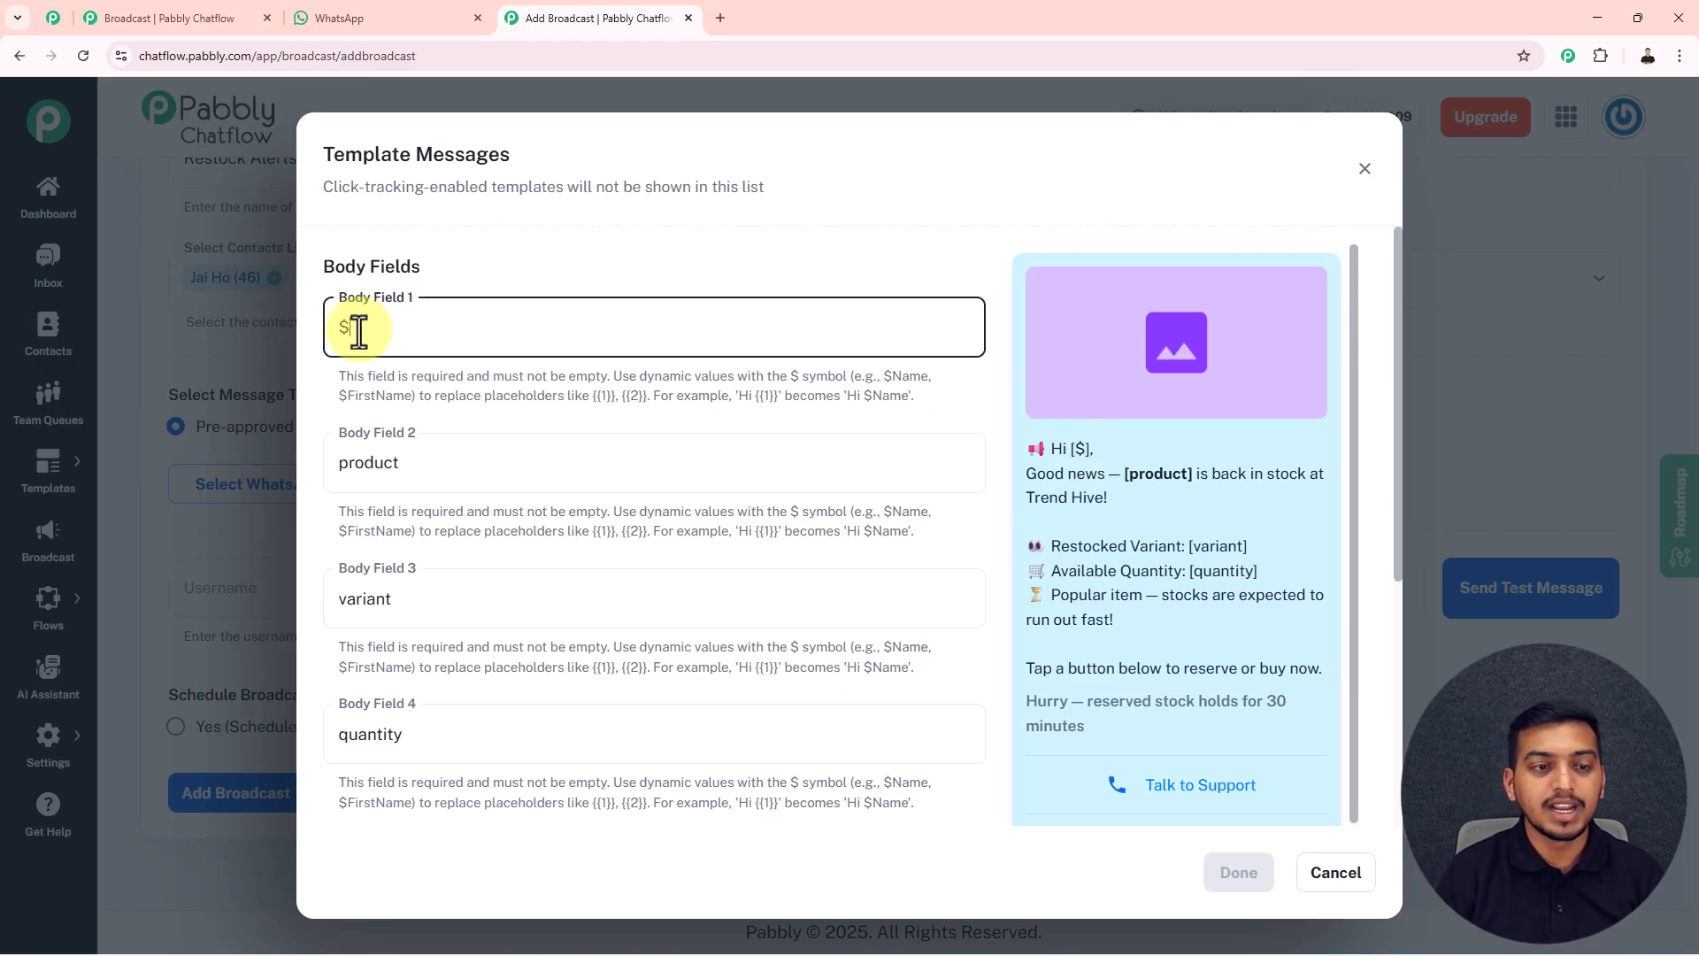
type("FullName")
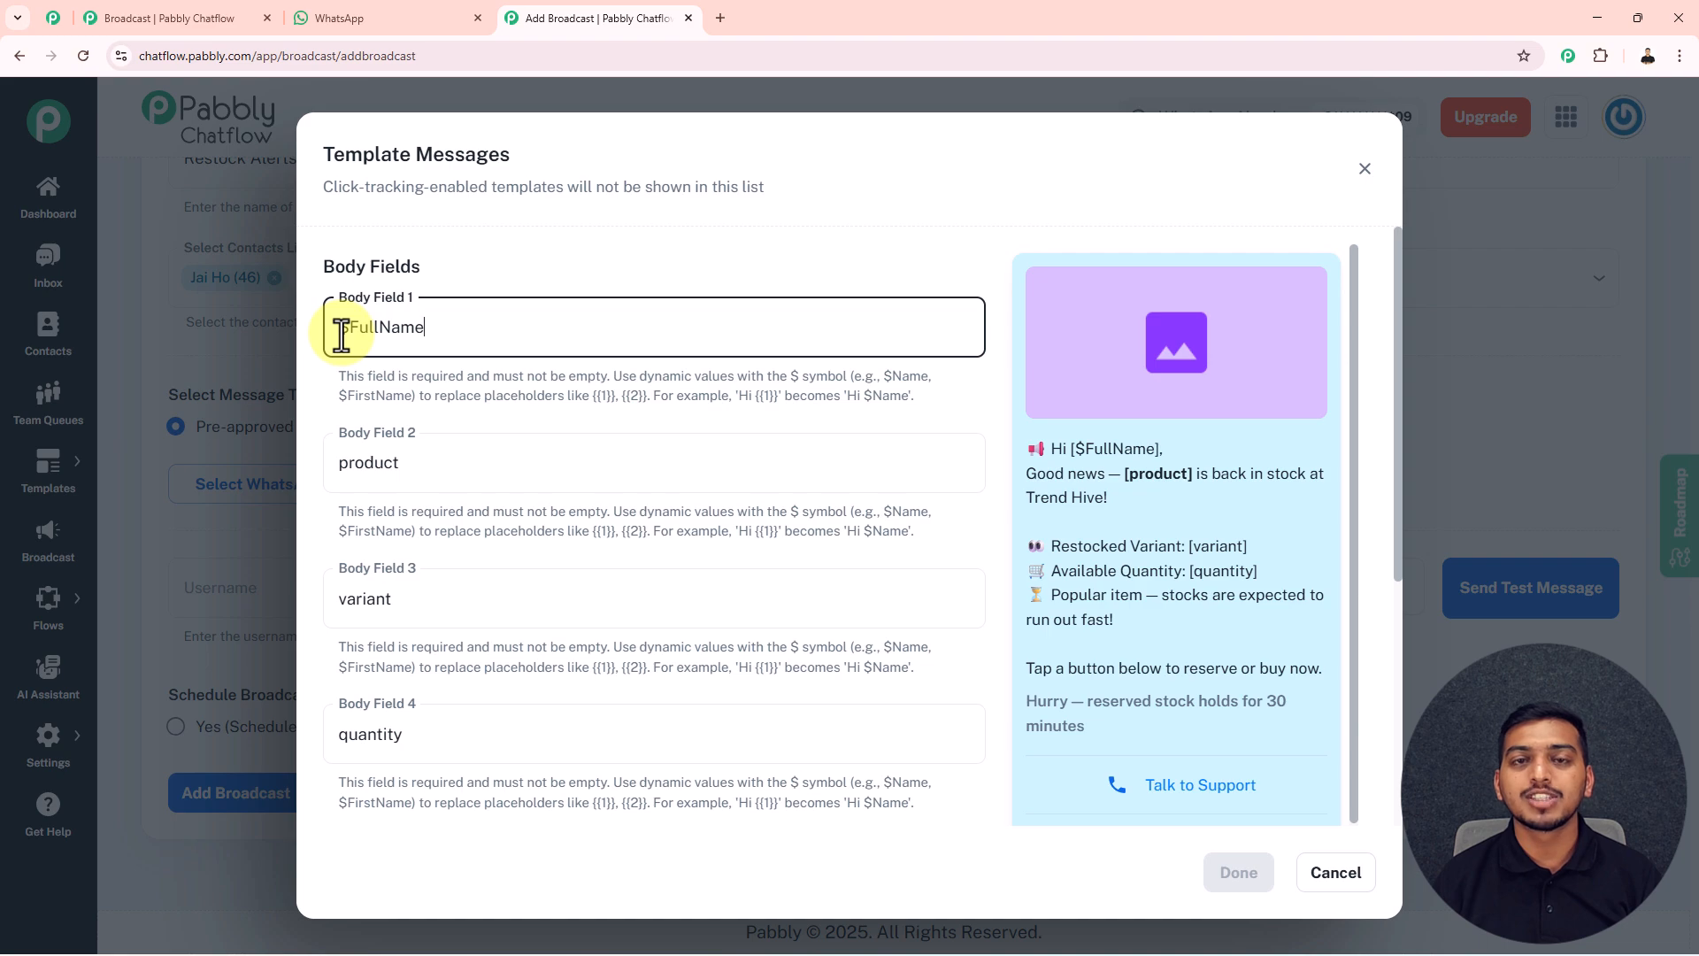
Step: Replace the product placeholder in Body Field 2 with "Spiderman Hoodie"
left_click(389, 466)
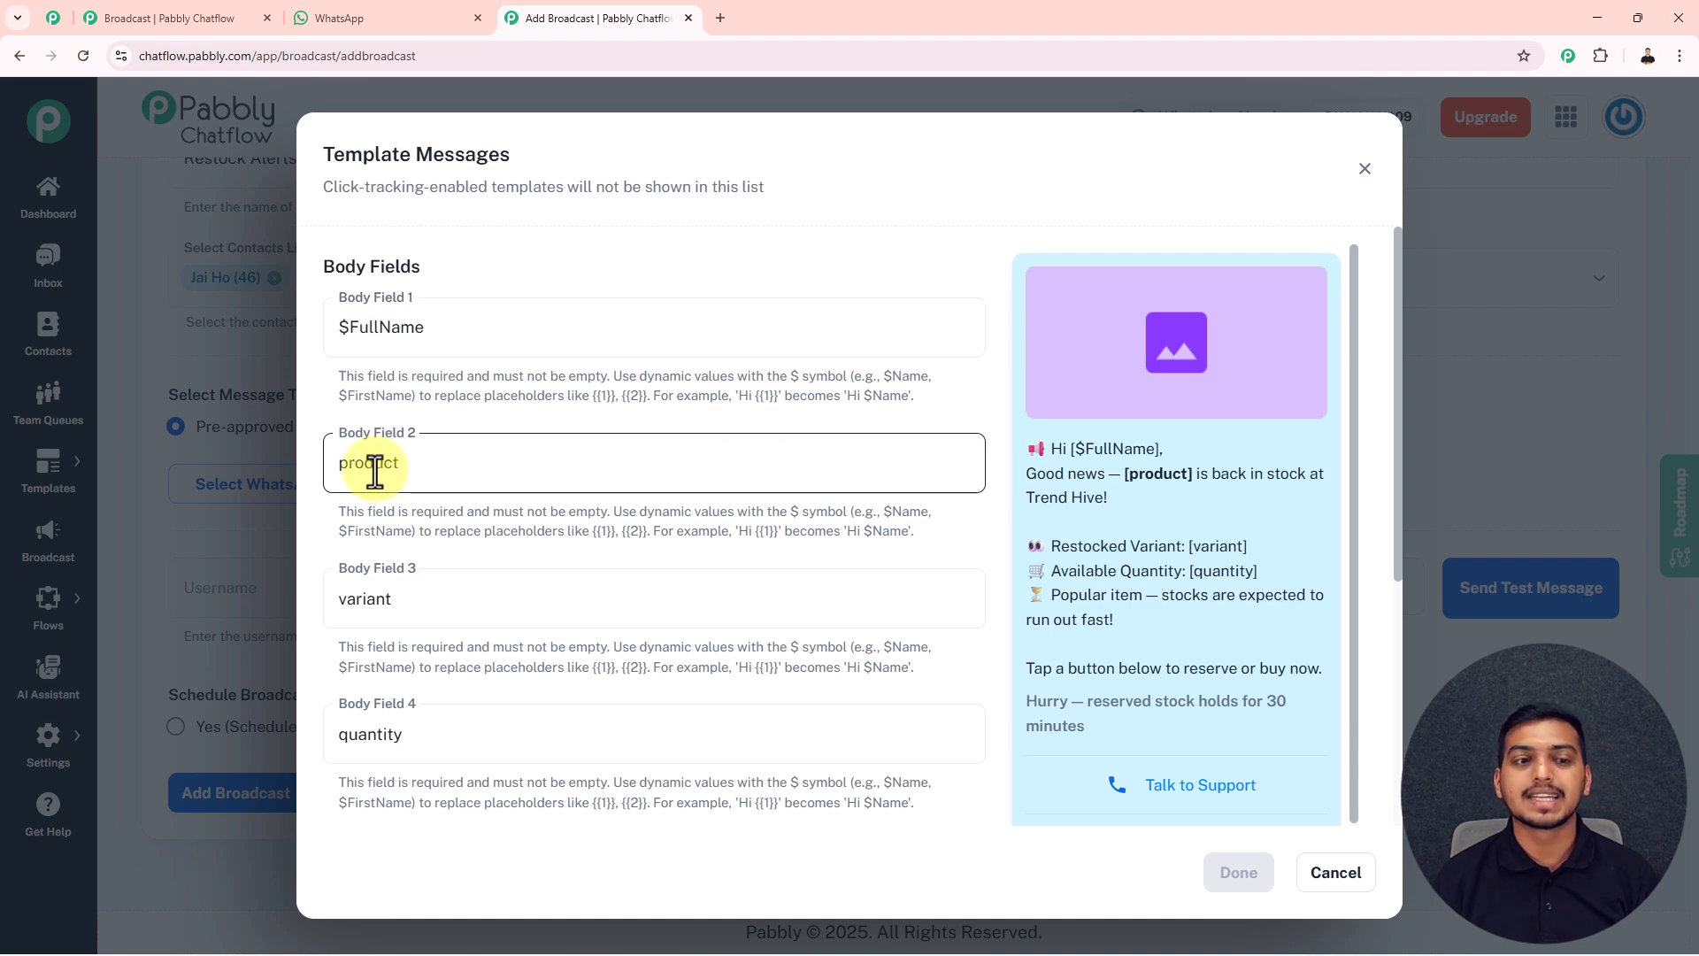
double_click(375, 472)
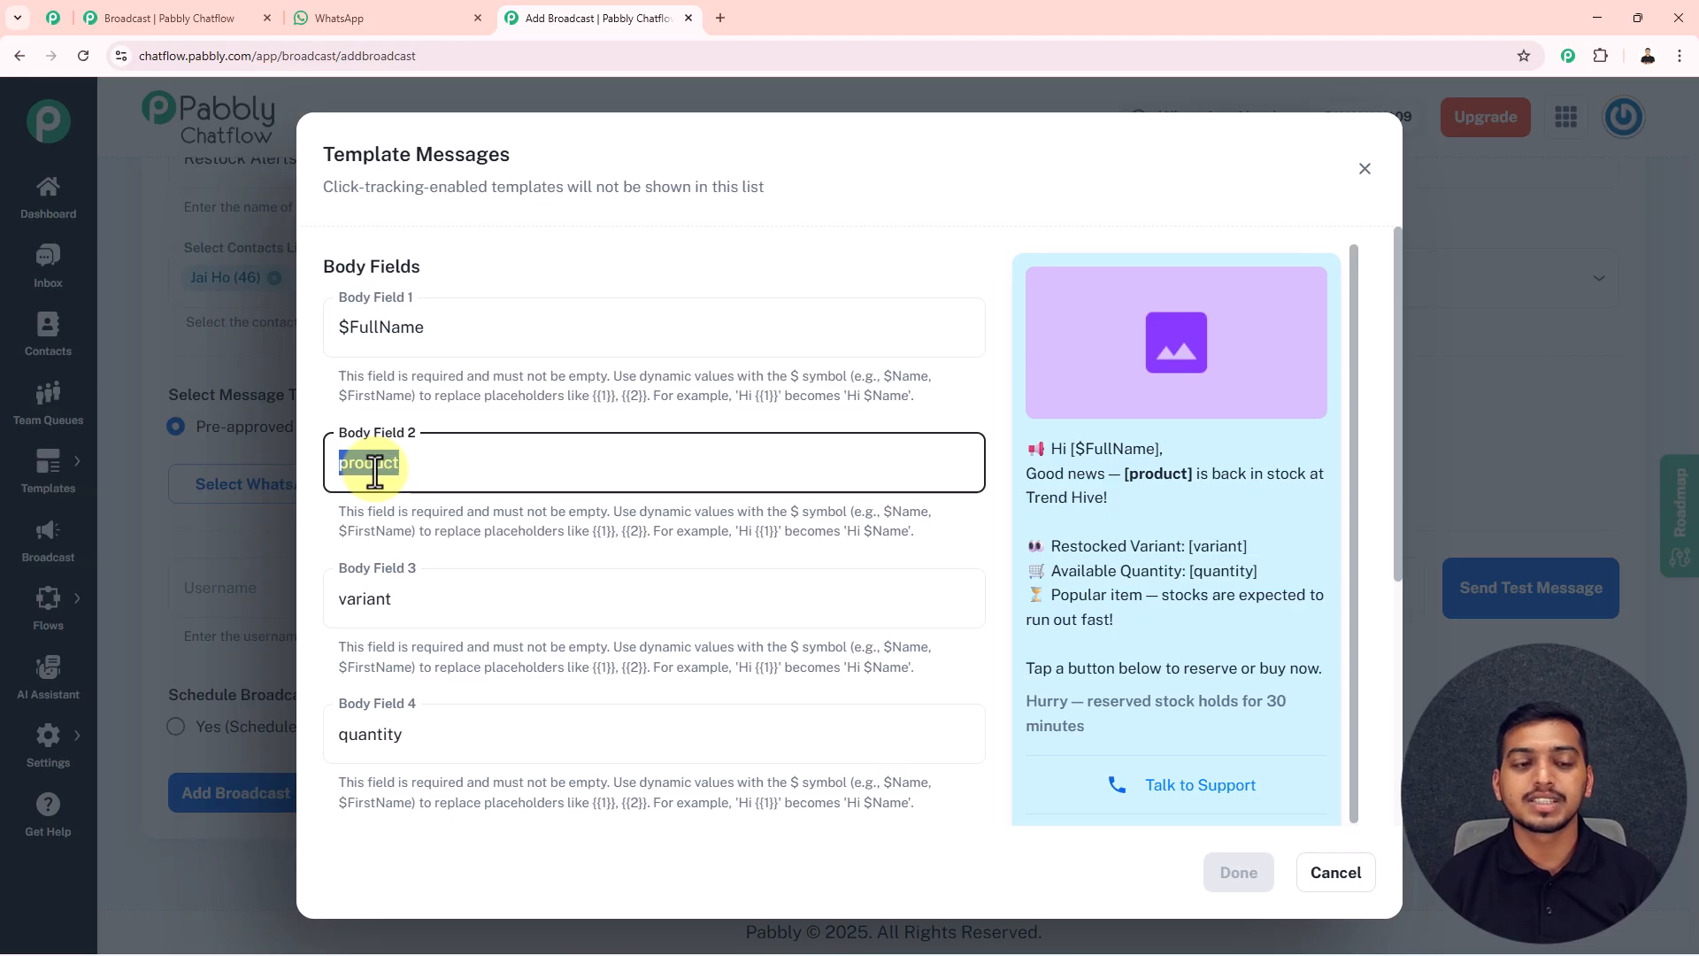
type("Spiderman Hoodie")
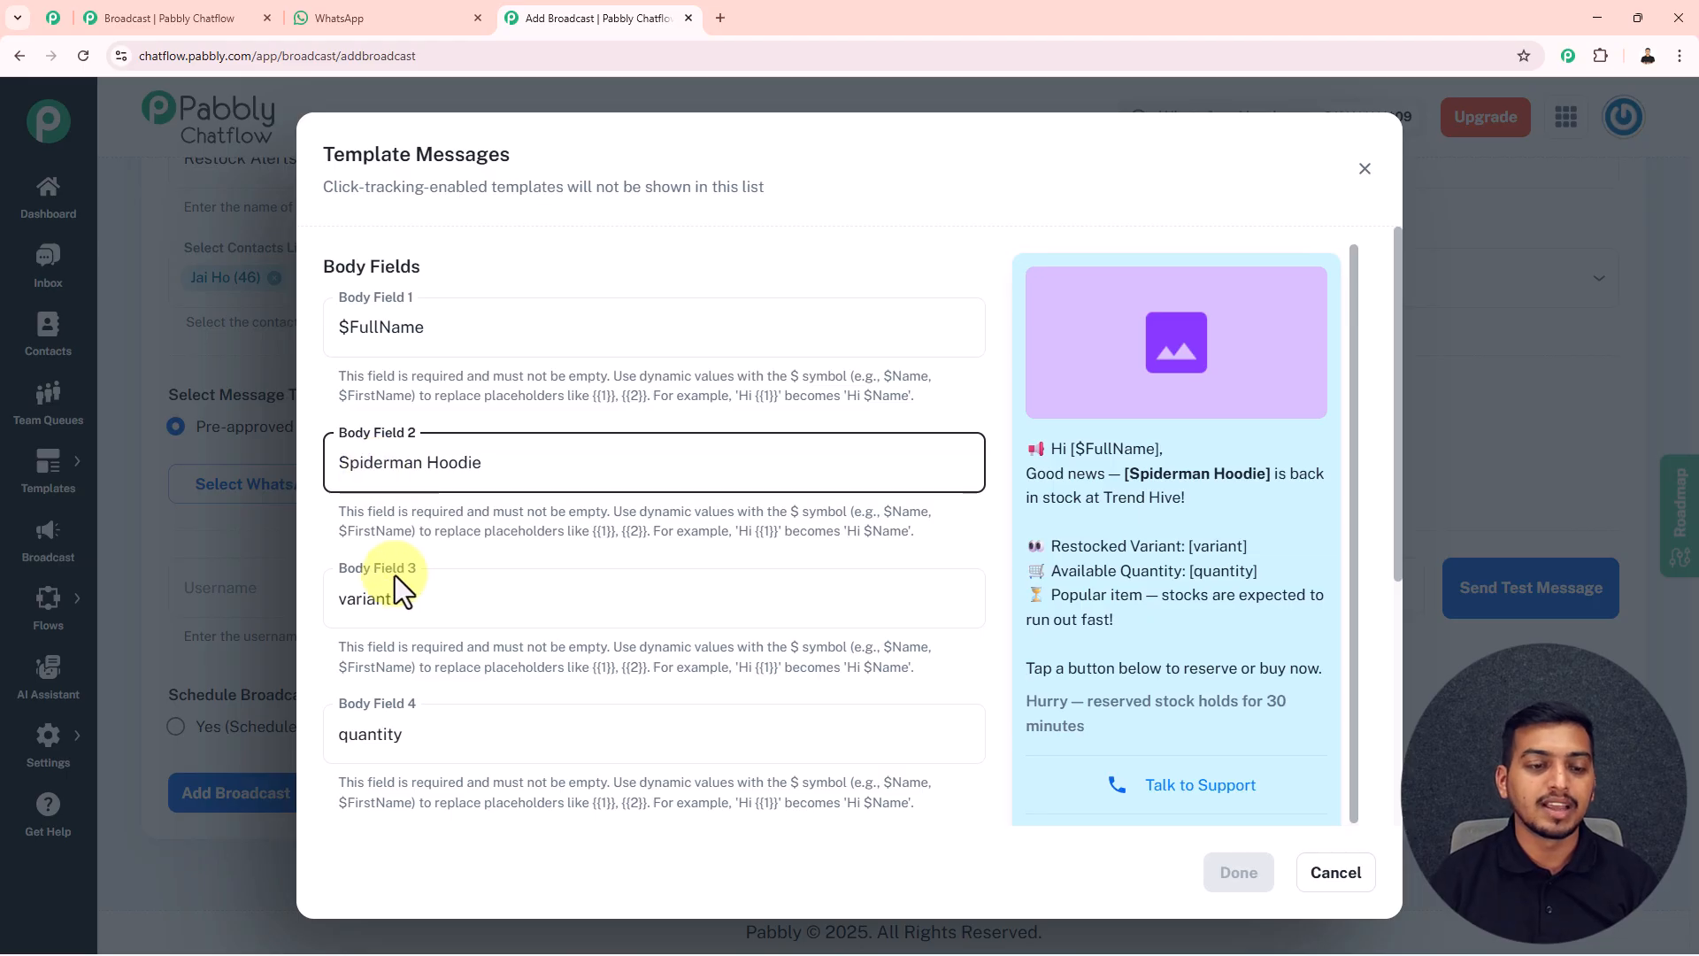
Step: Set the variant in Body Field 3 to "Black & Red" and the quantity in Body Field 4 to 99
double_click(368, 599)
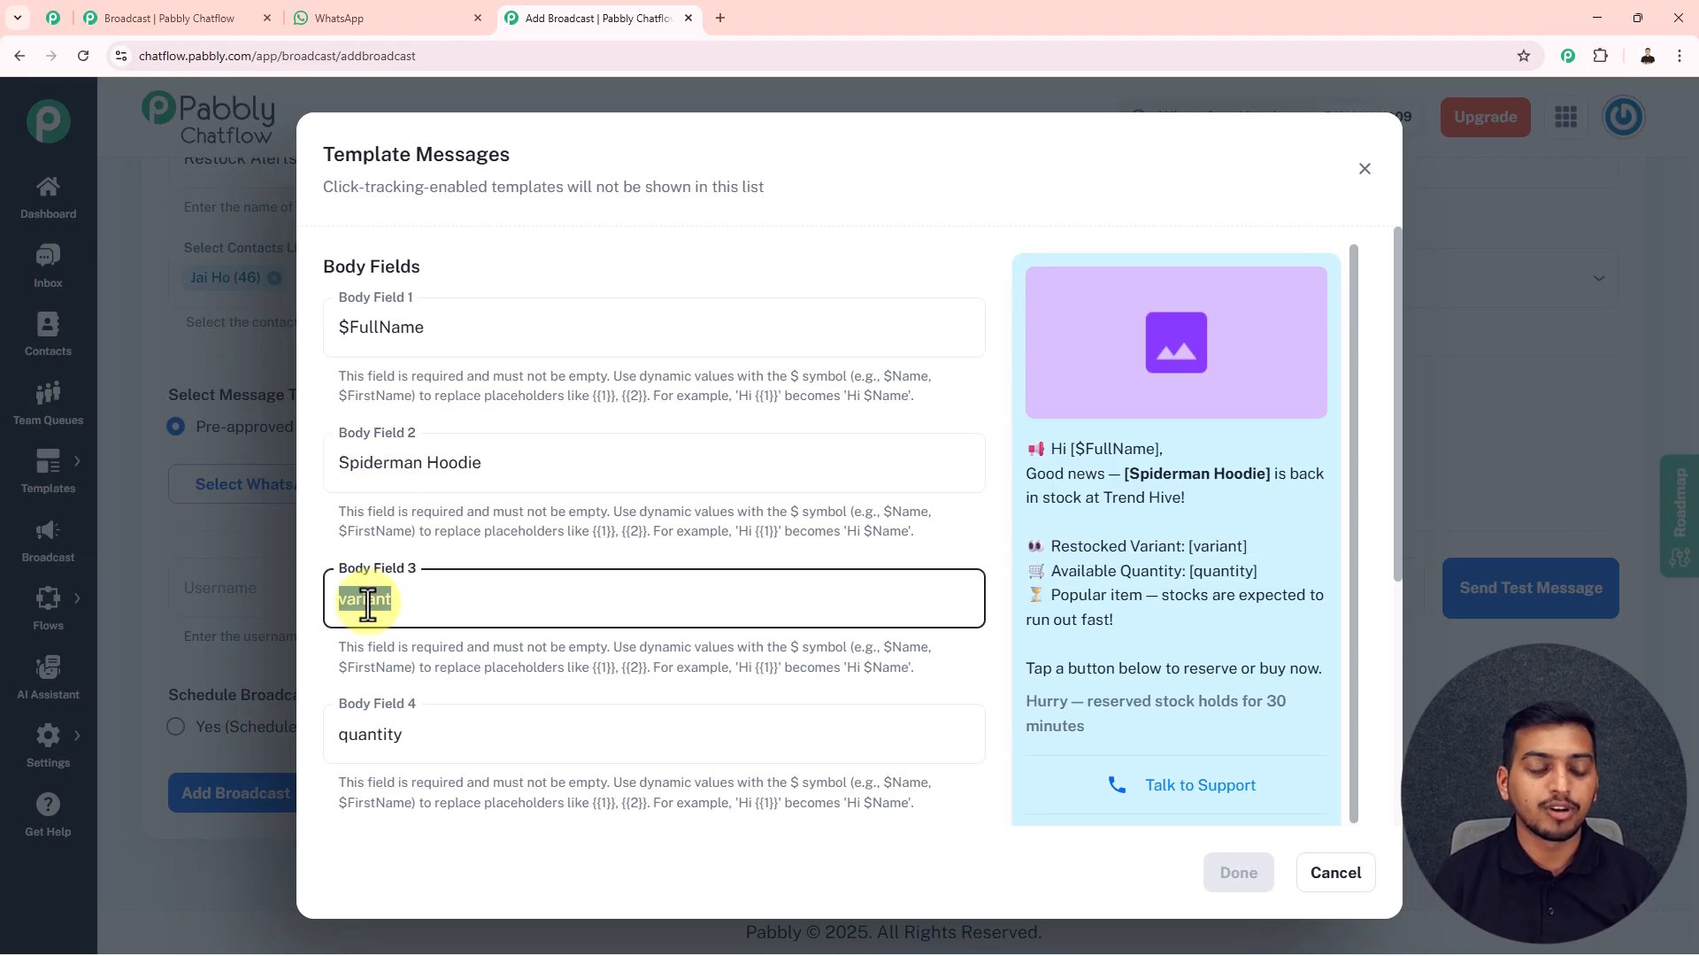
key("BackSpace")
type("Black & Red")
double_click(370, 736)
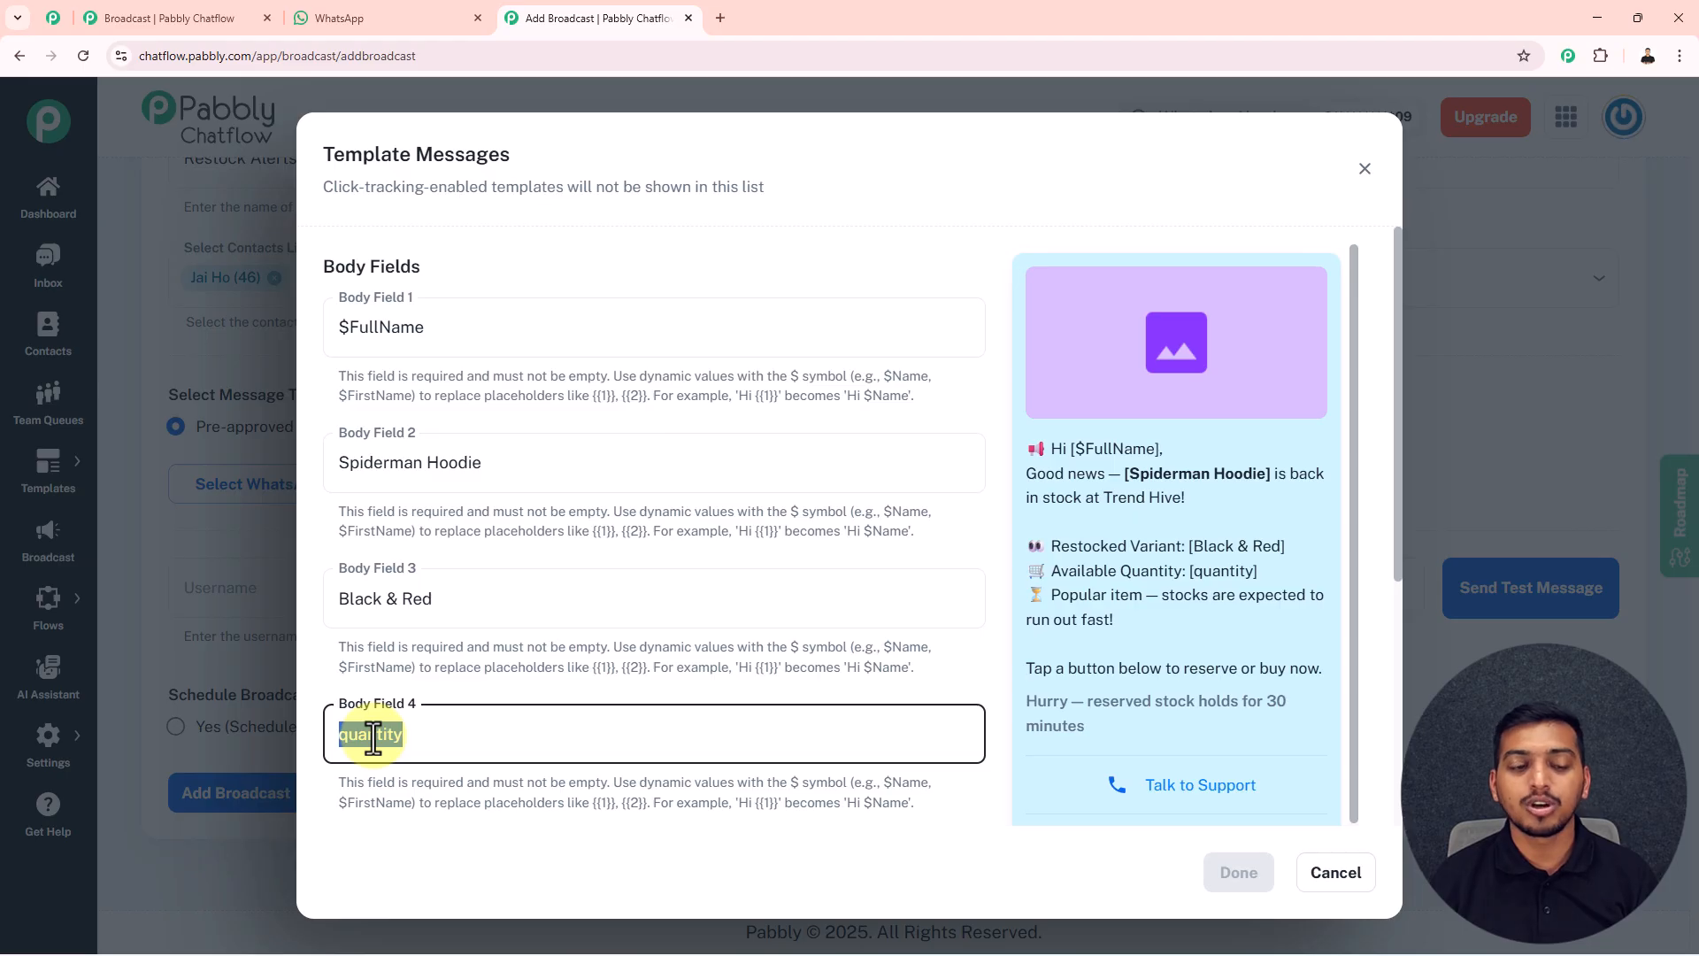
type("99")
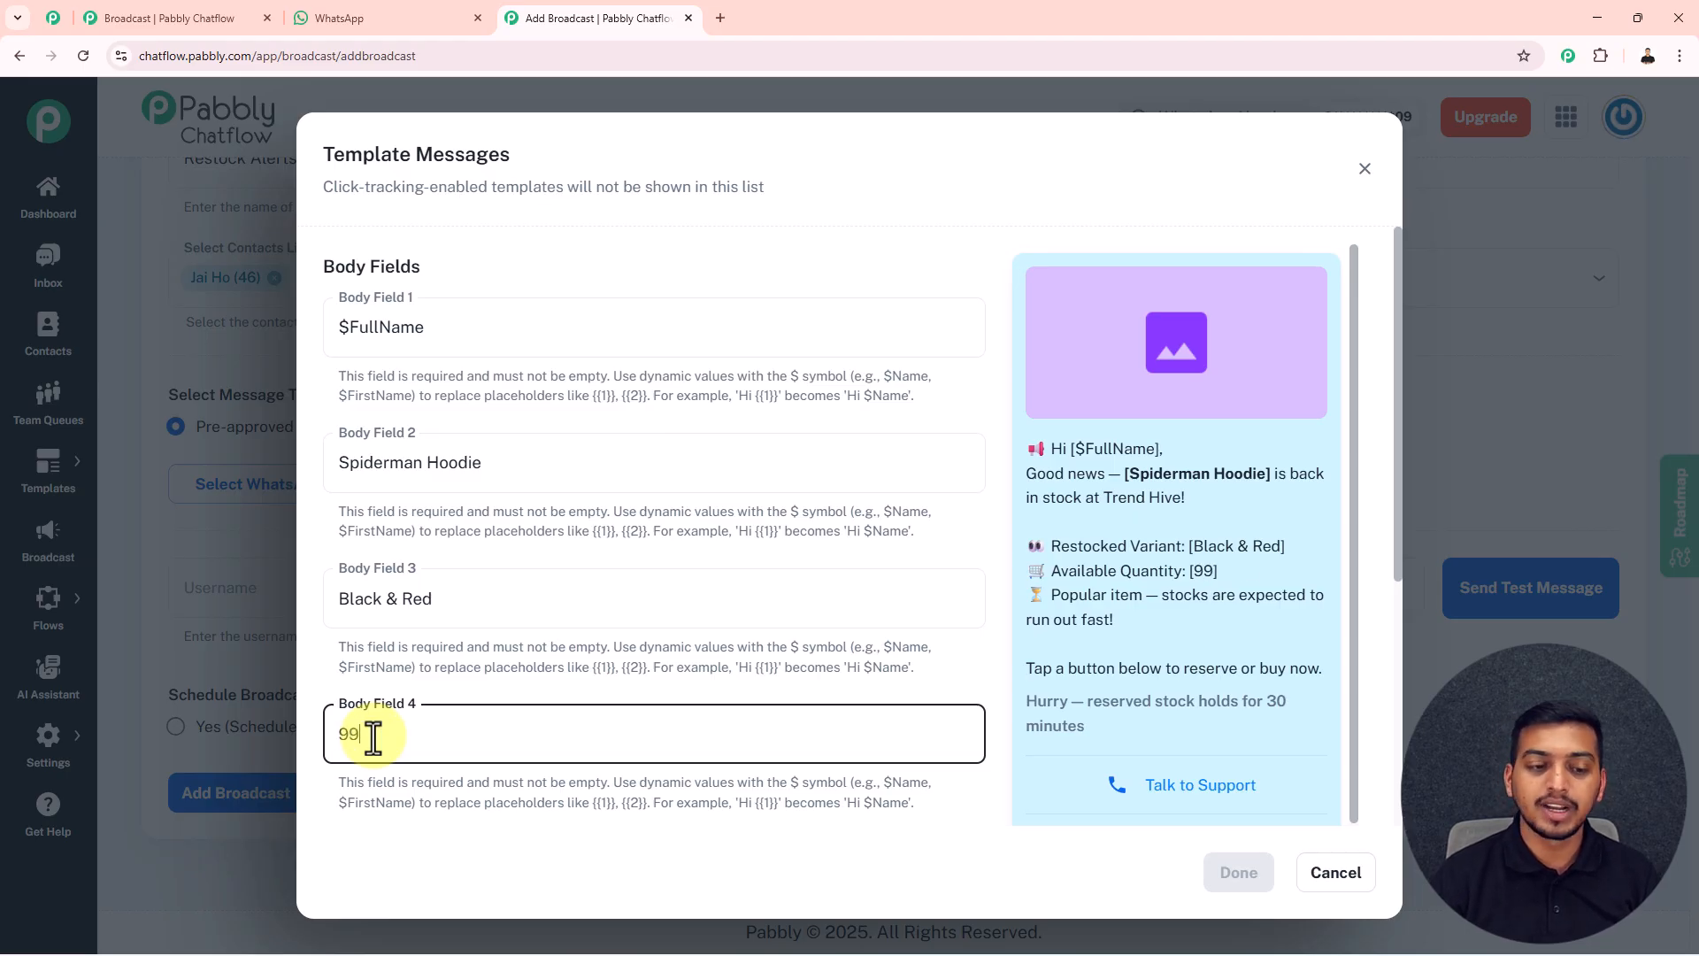
Step: Upload the New Spidy JPG from the Downloads folder as the template's header image
scroll(628, 571, "down", 5)
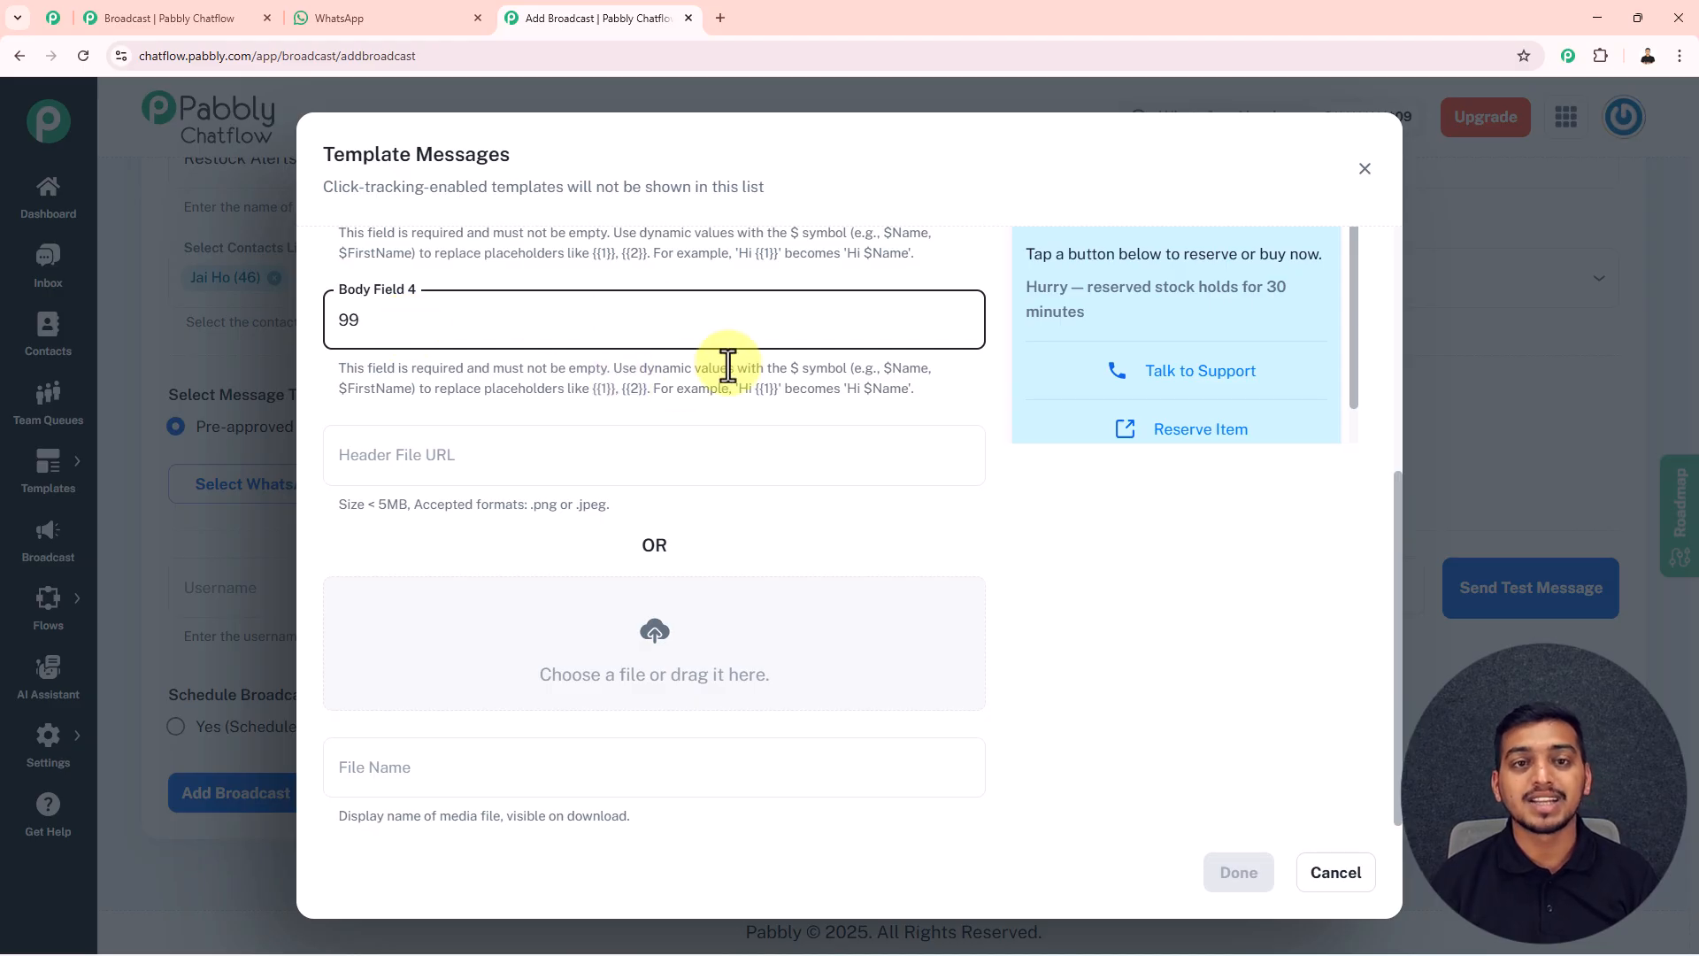
scroll(1097, 442, "up", 5)
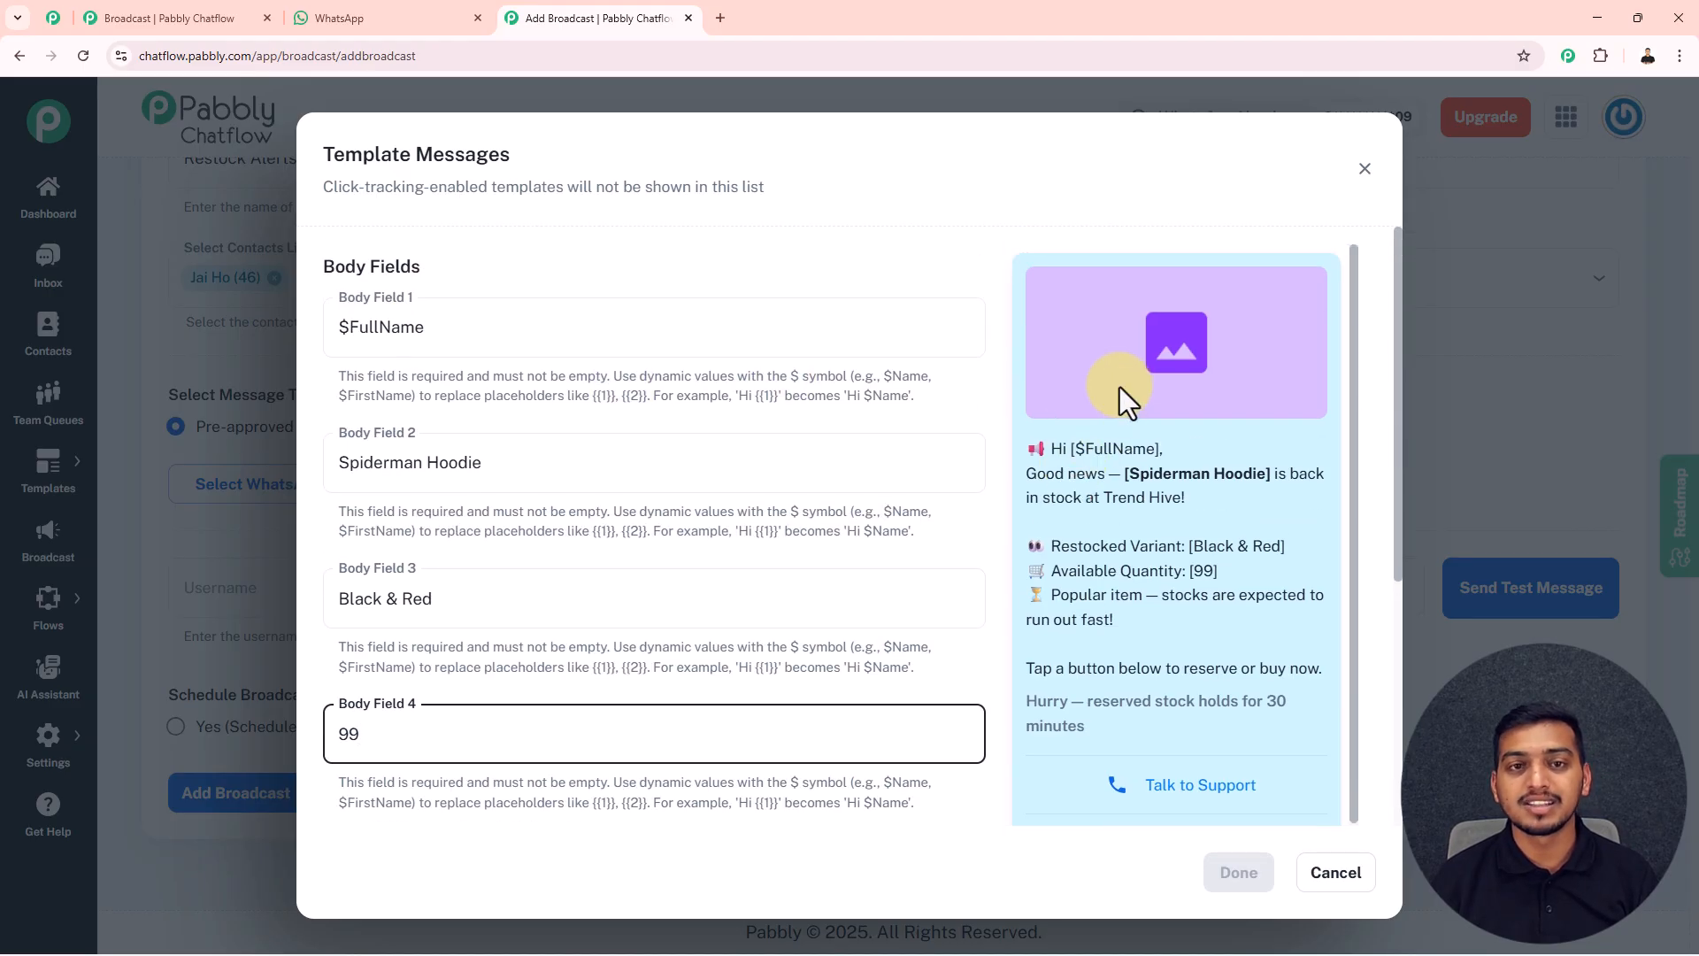
scroll(1118, 386, "down", 6)
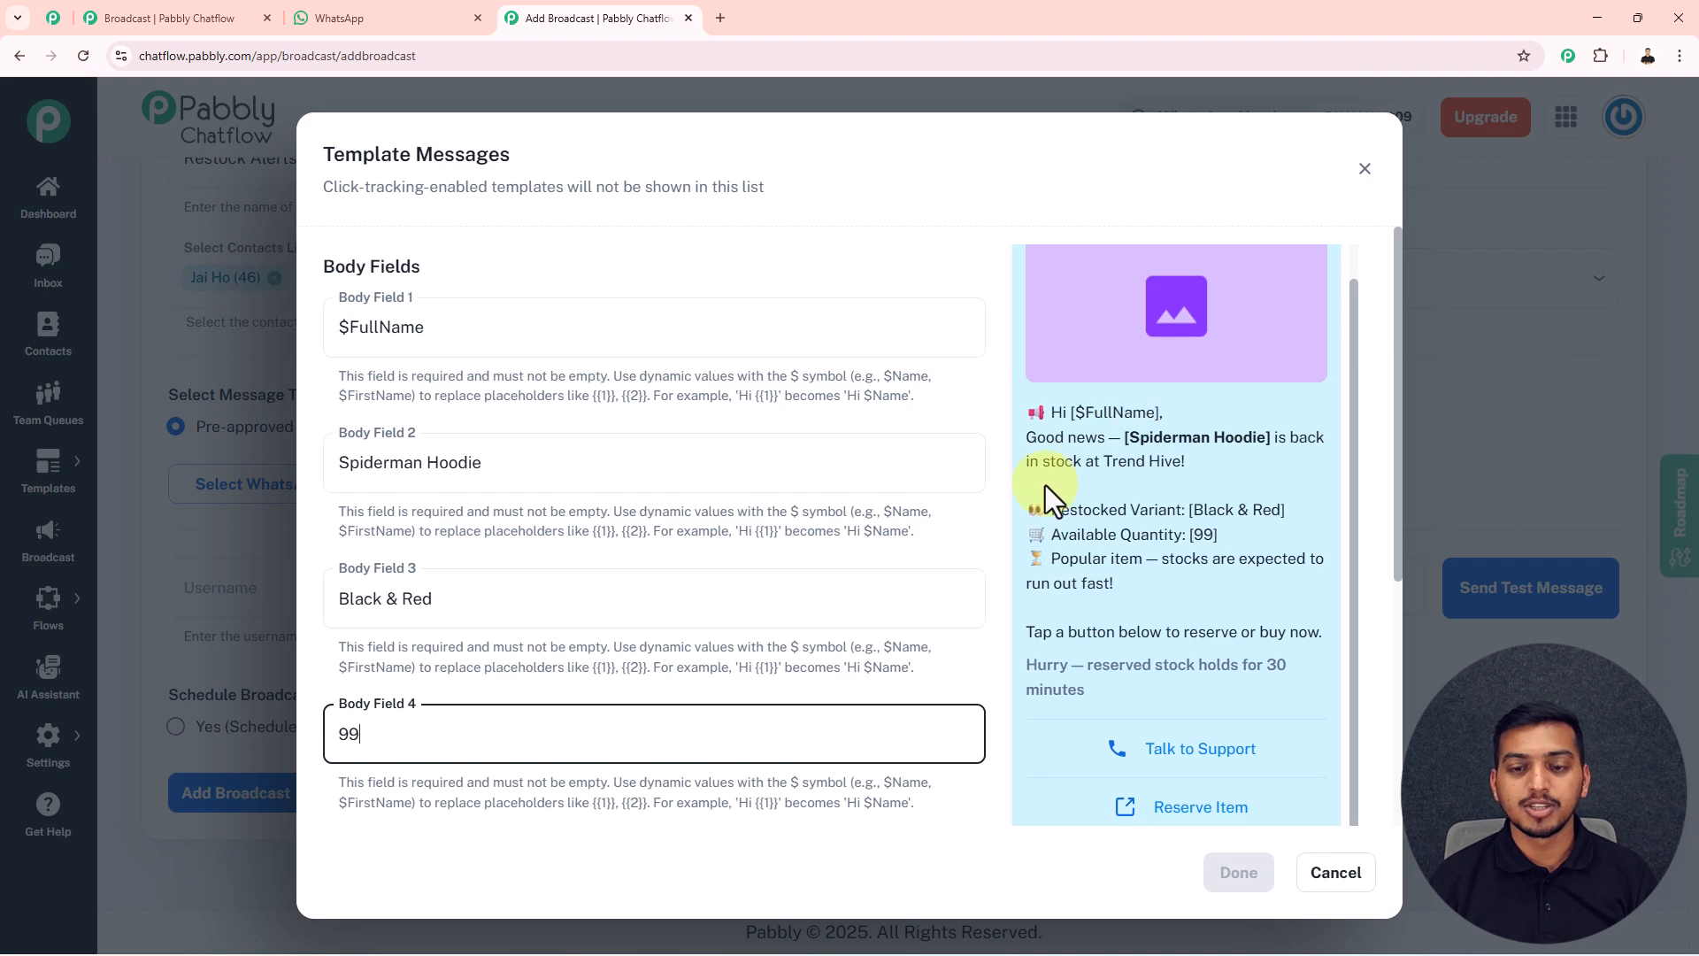
left_click(647, 650)
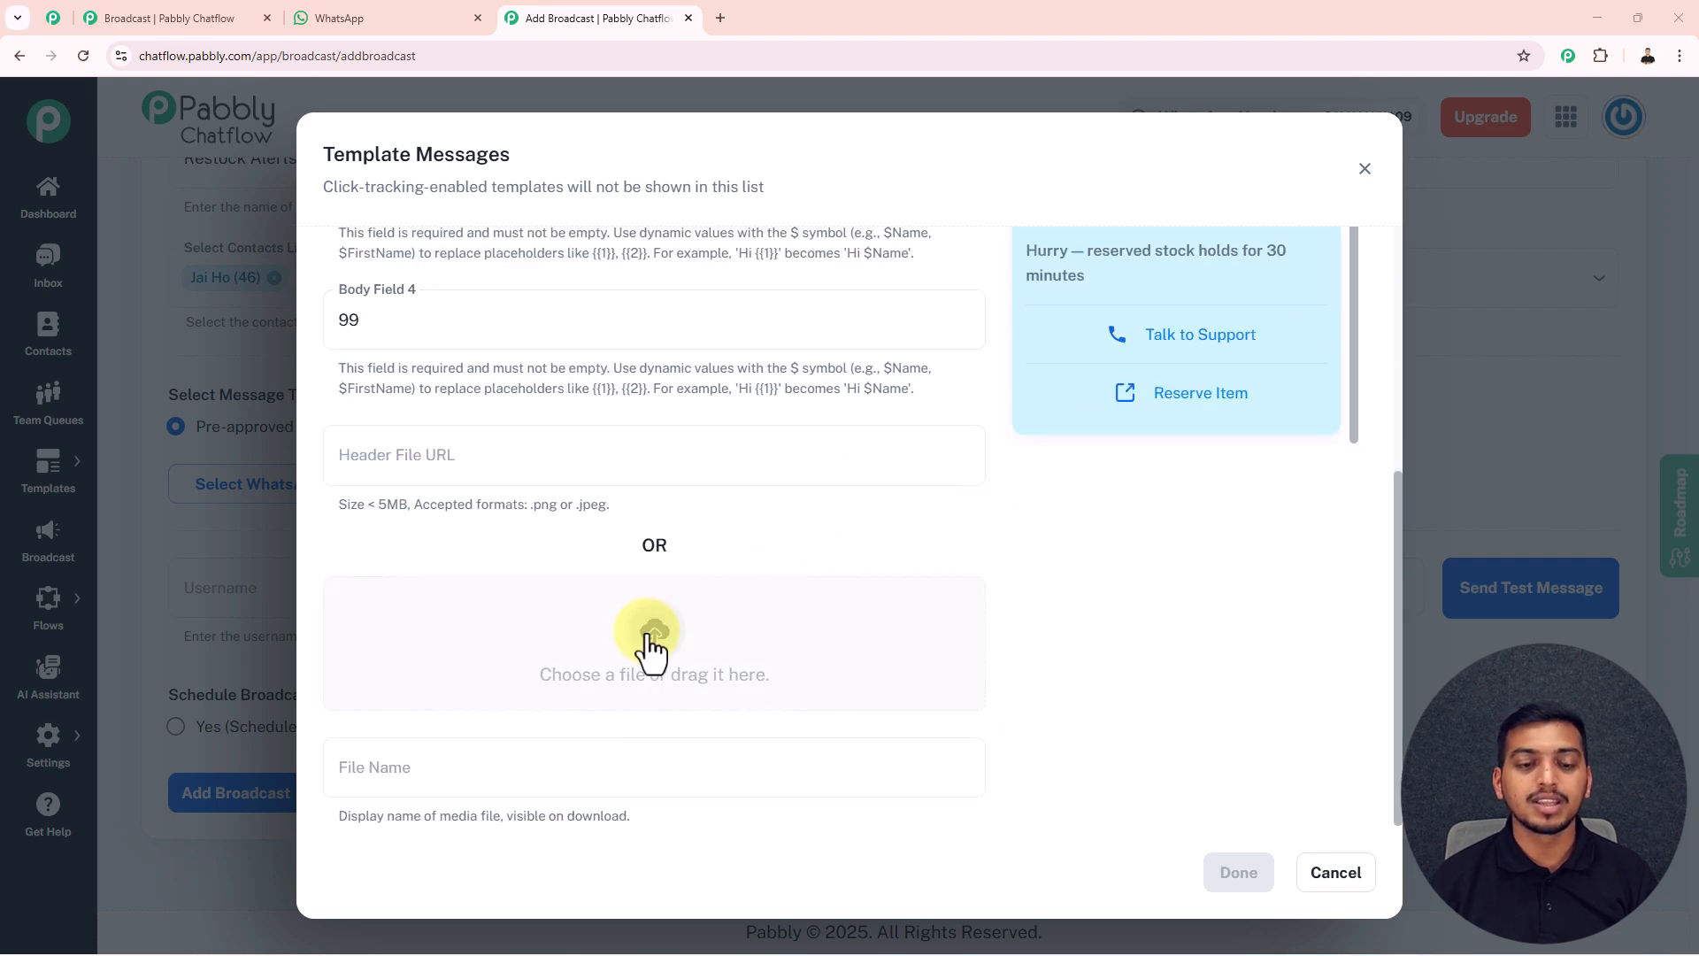
left_click(236, 169)
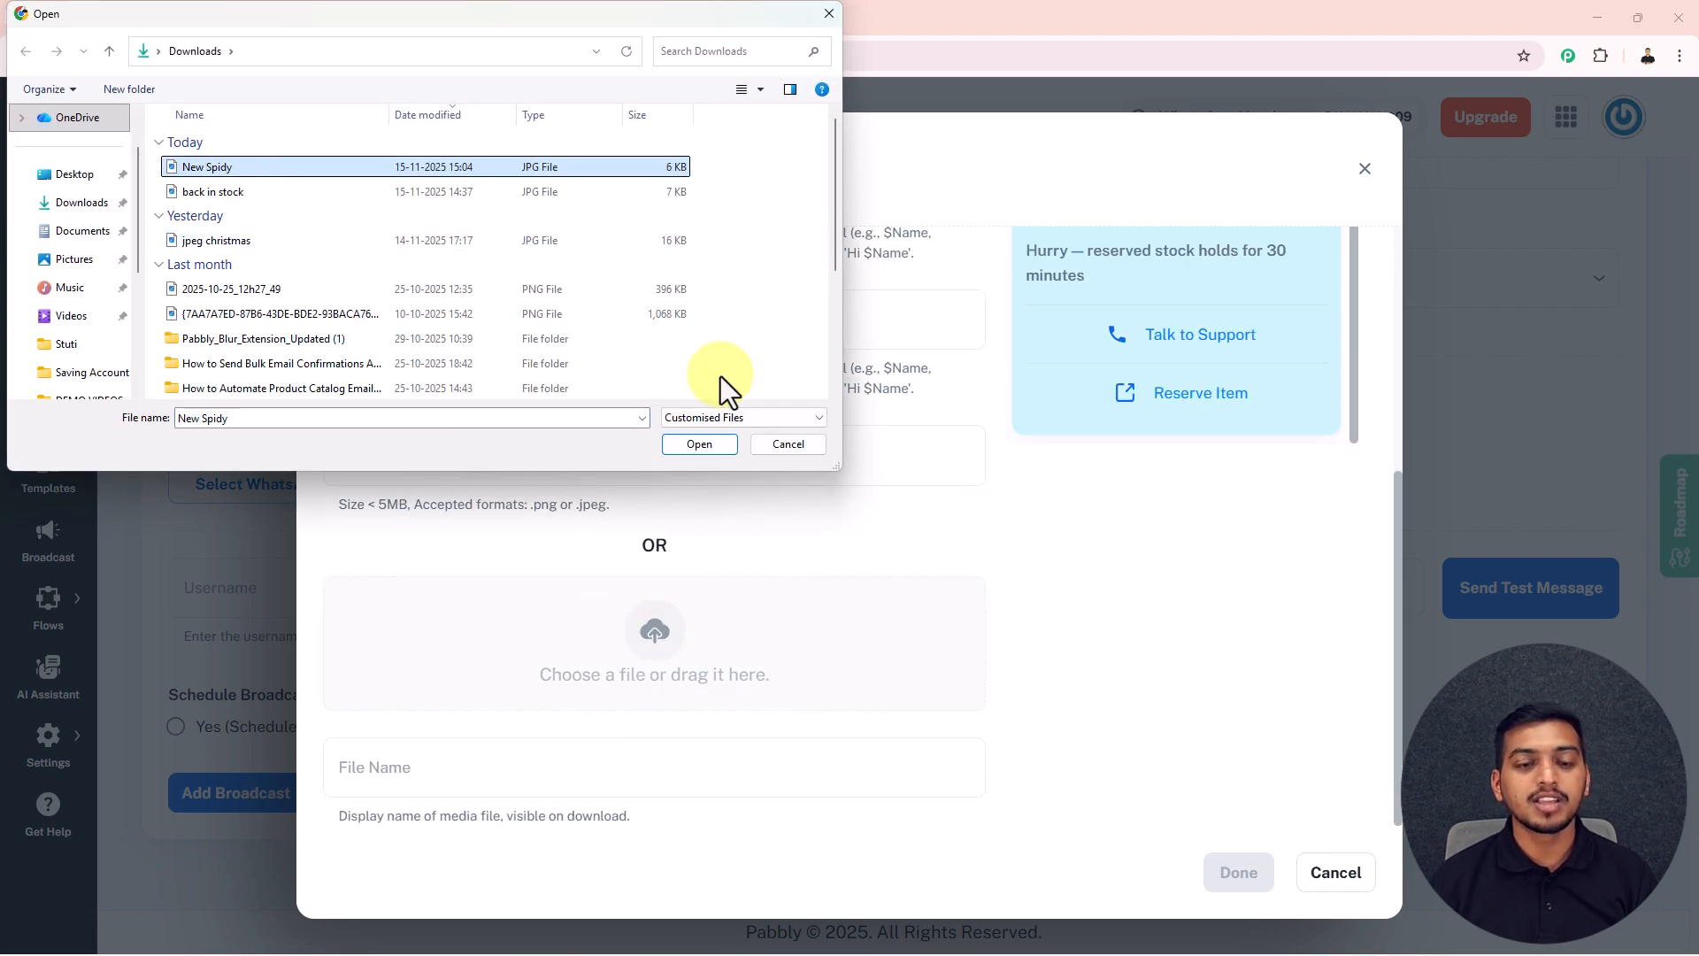
left_click(699, 444)
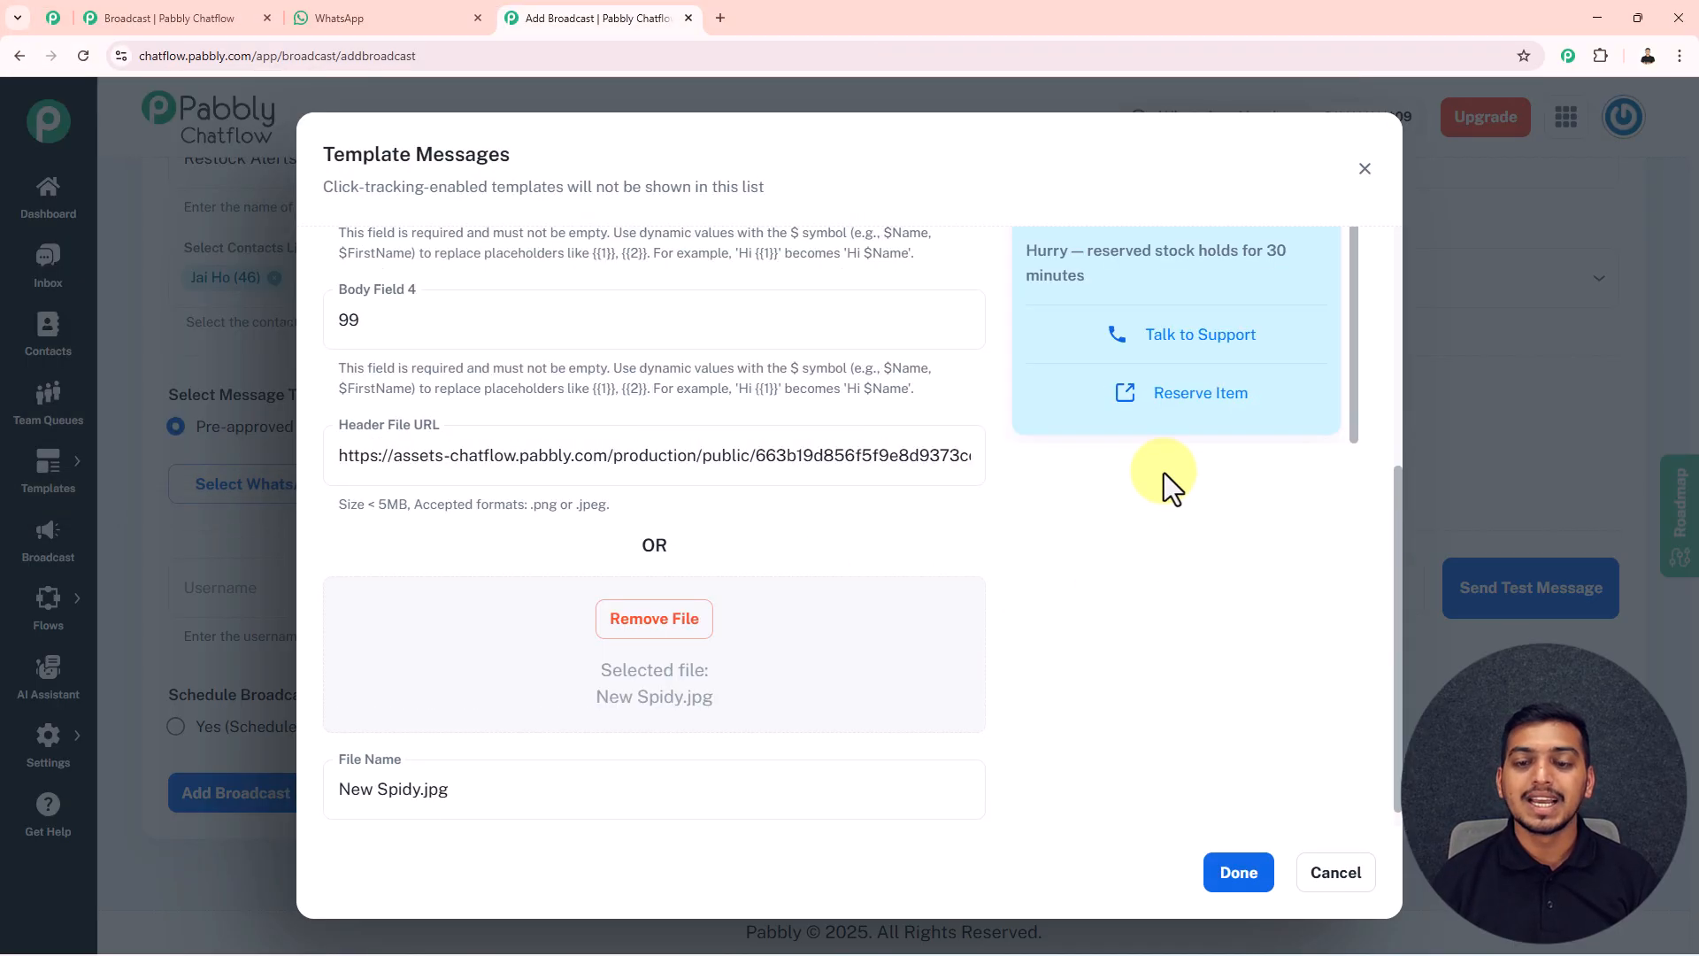
Step: Review the template preview with its header image and body text, and apply the filled-in template to the broadcast
scroll(1163, 472, "up", 5)
scroll(1163, 473, "down", 2)
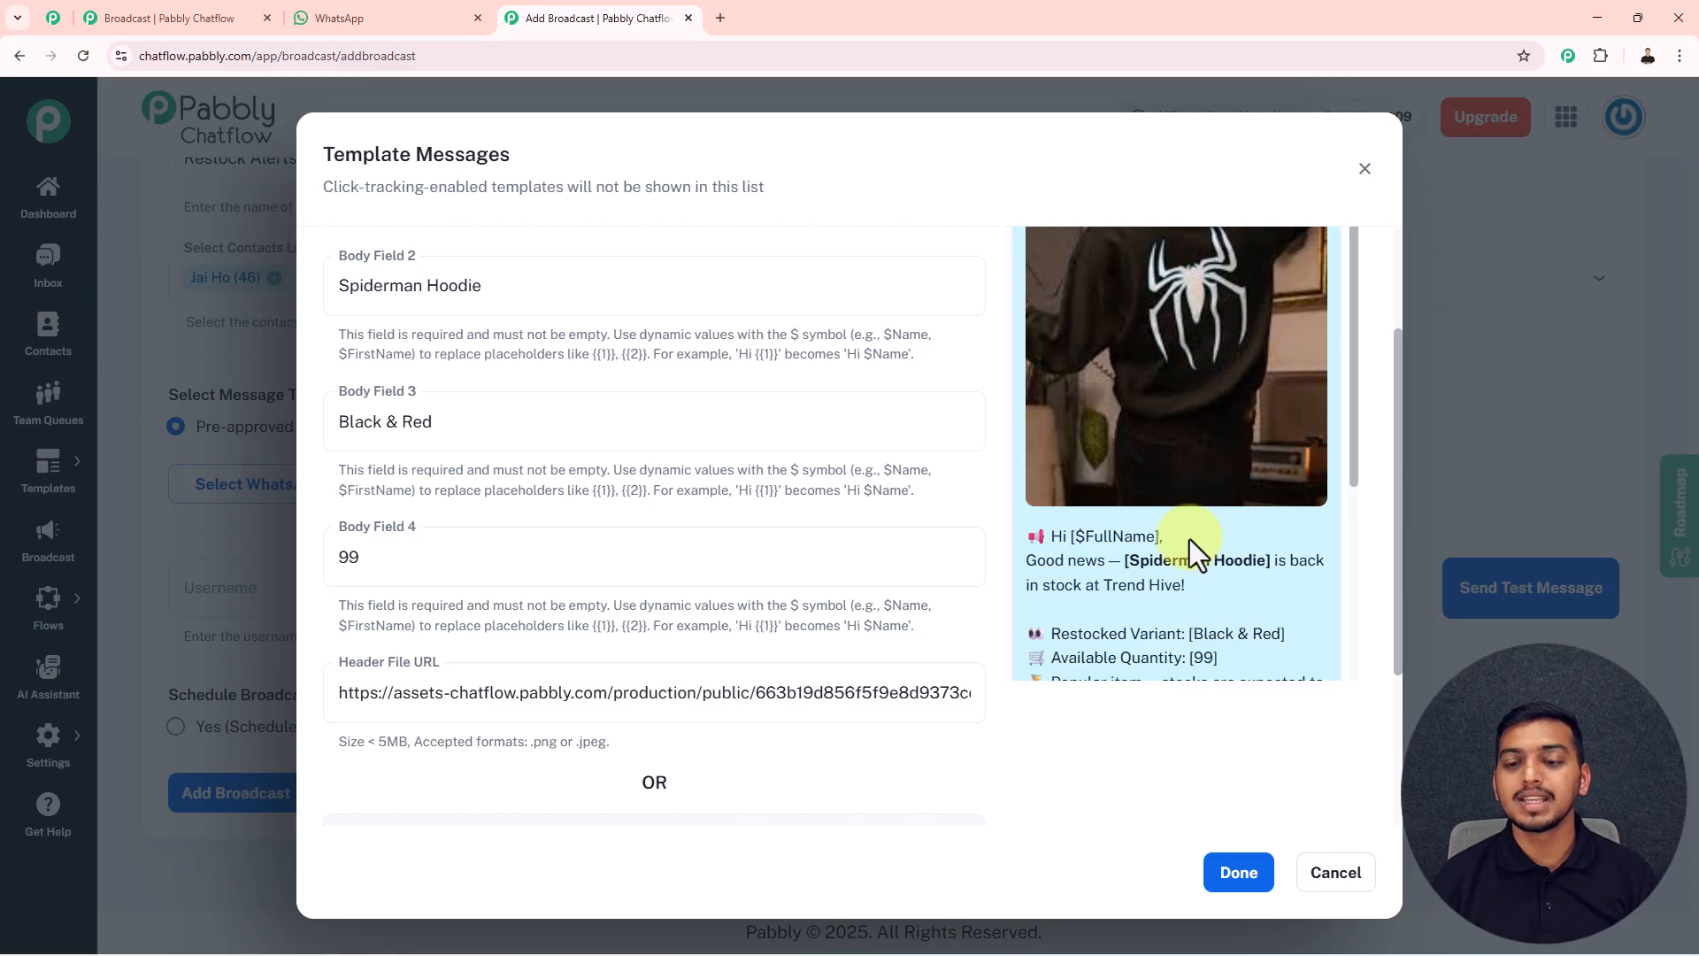
scroll(1255, 511, "down", 2)
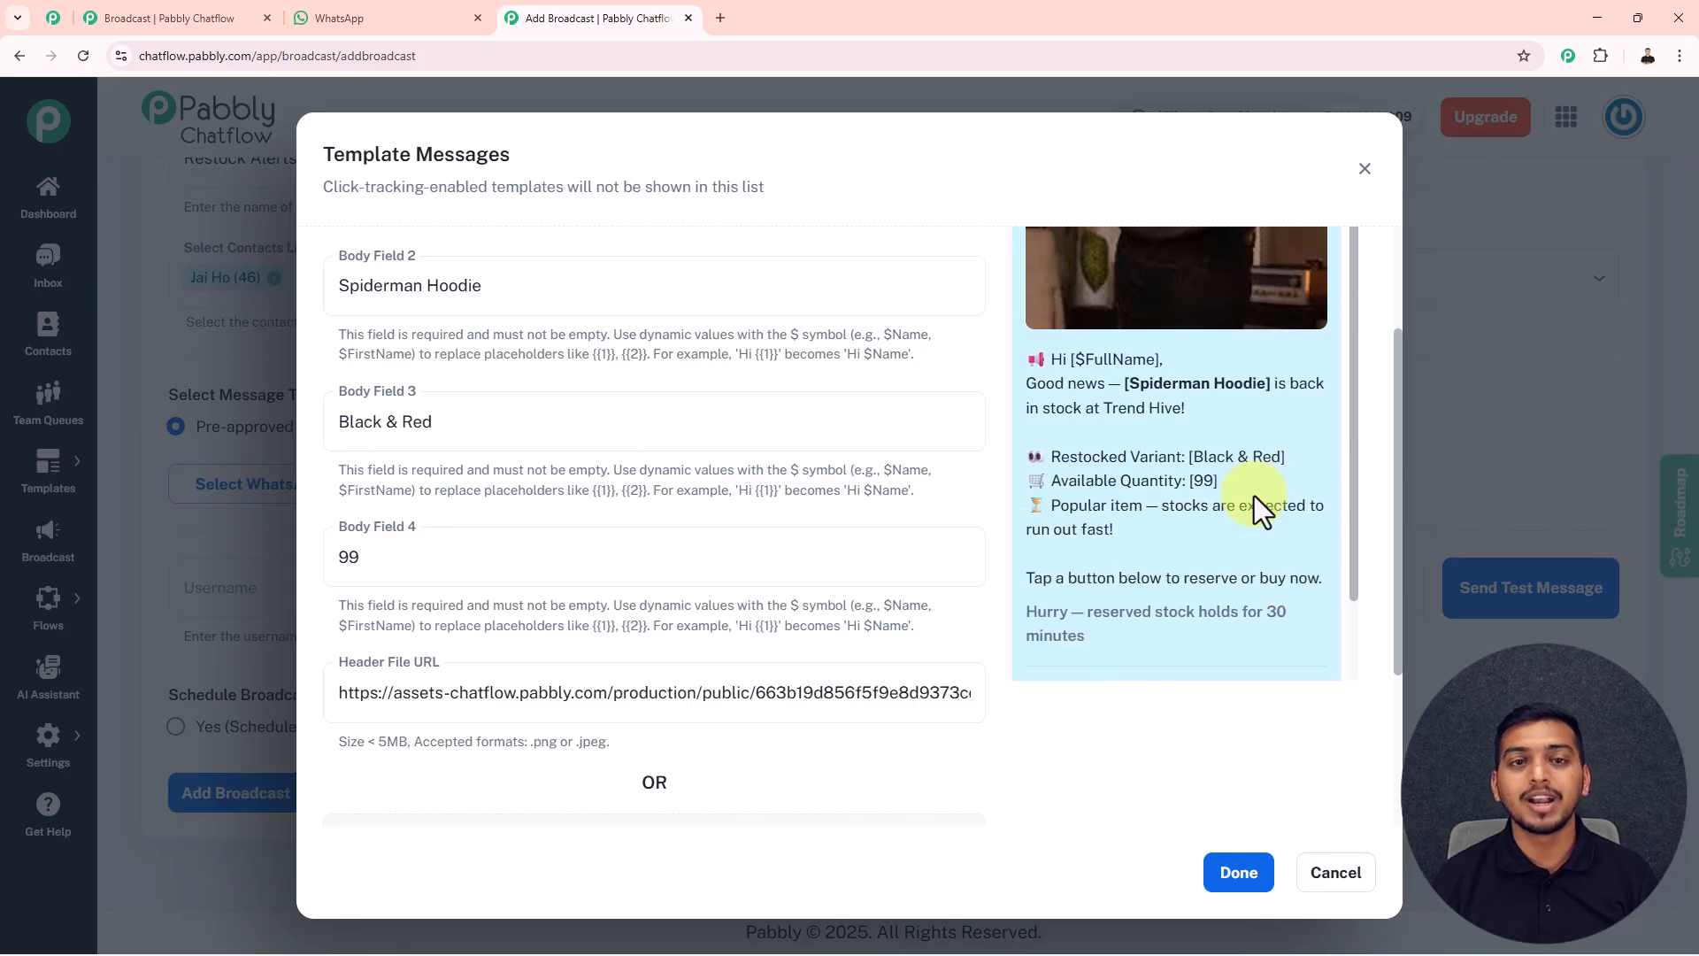
scroll(1256, 509, "down", 2)
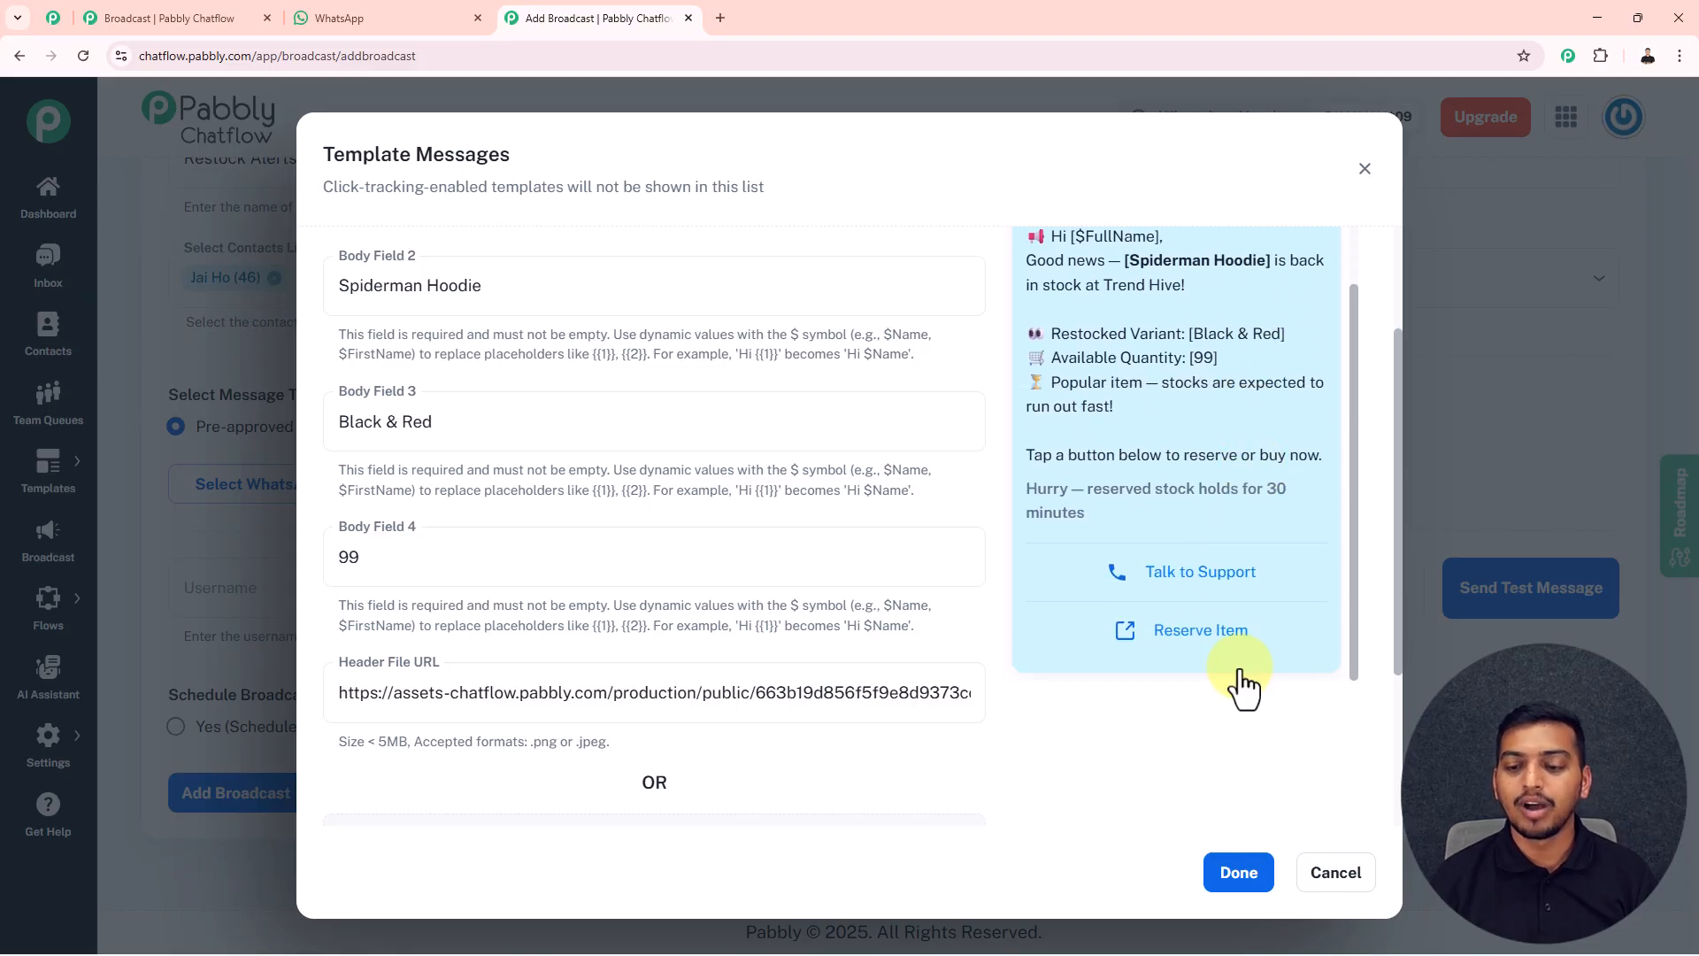
left_click(1239, 874)
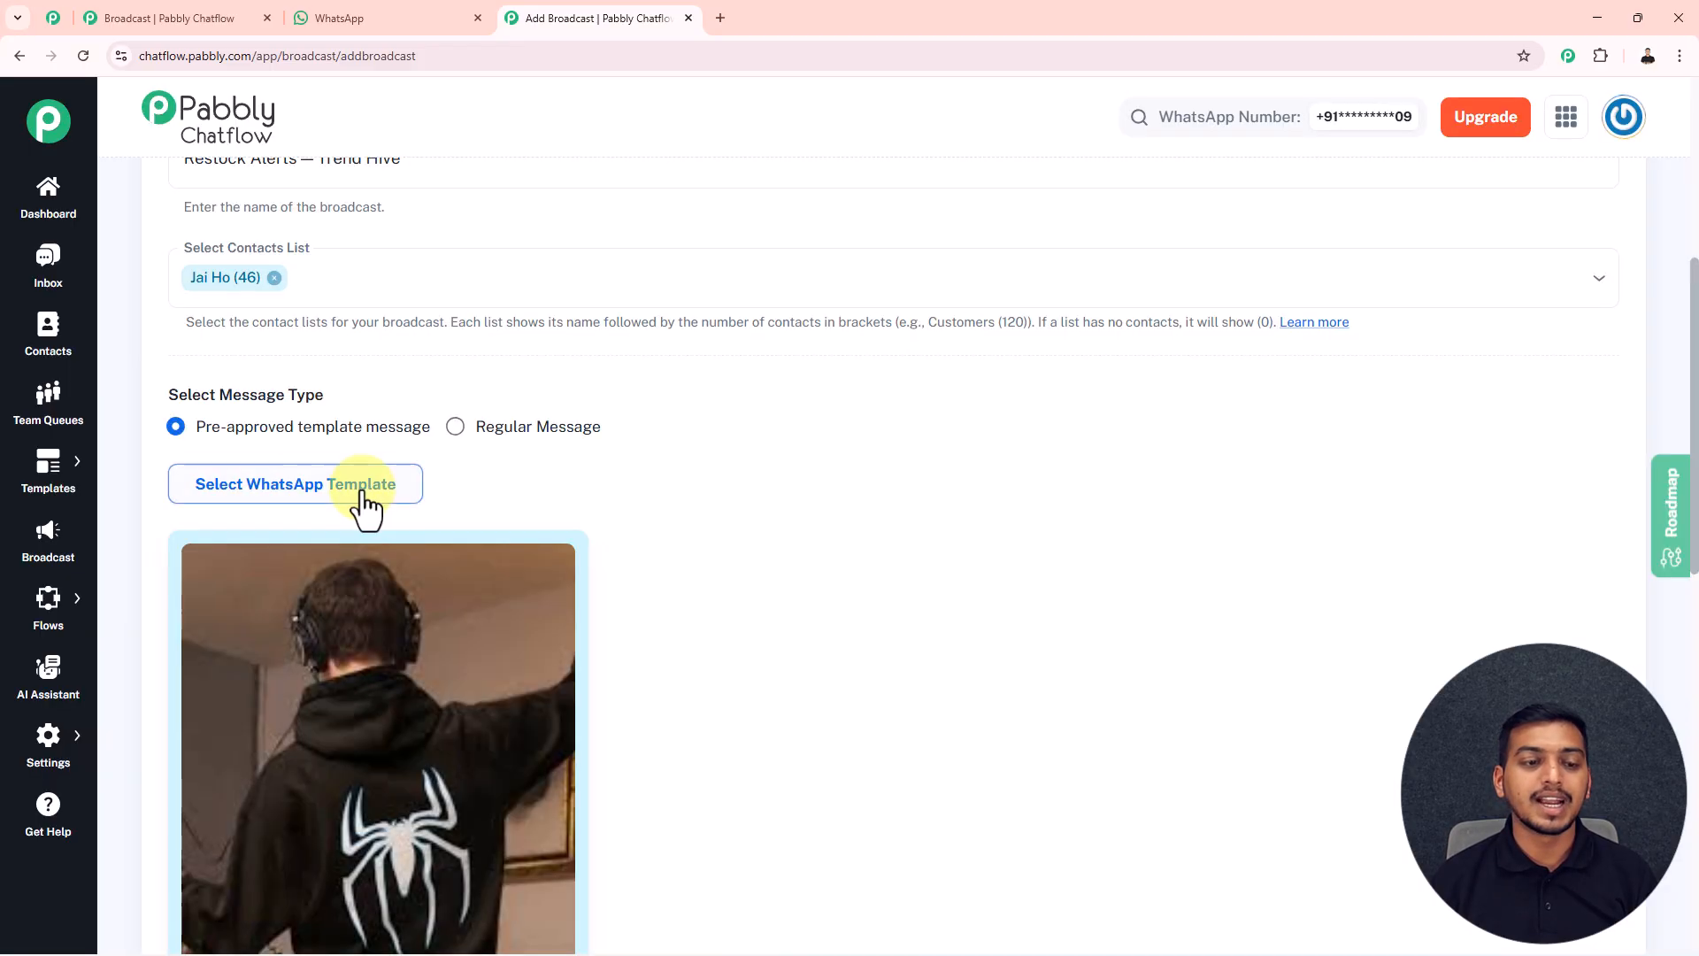
Step: Send a test message of the broadcast after entering the recipient's username and mobile number
scroll(613, 471, "down", 10)
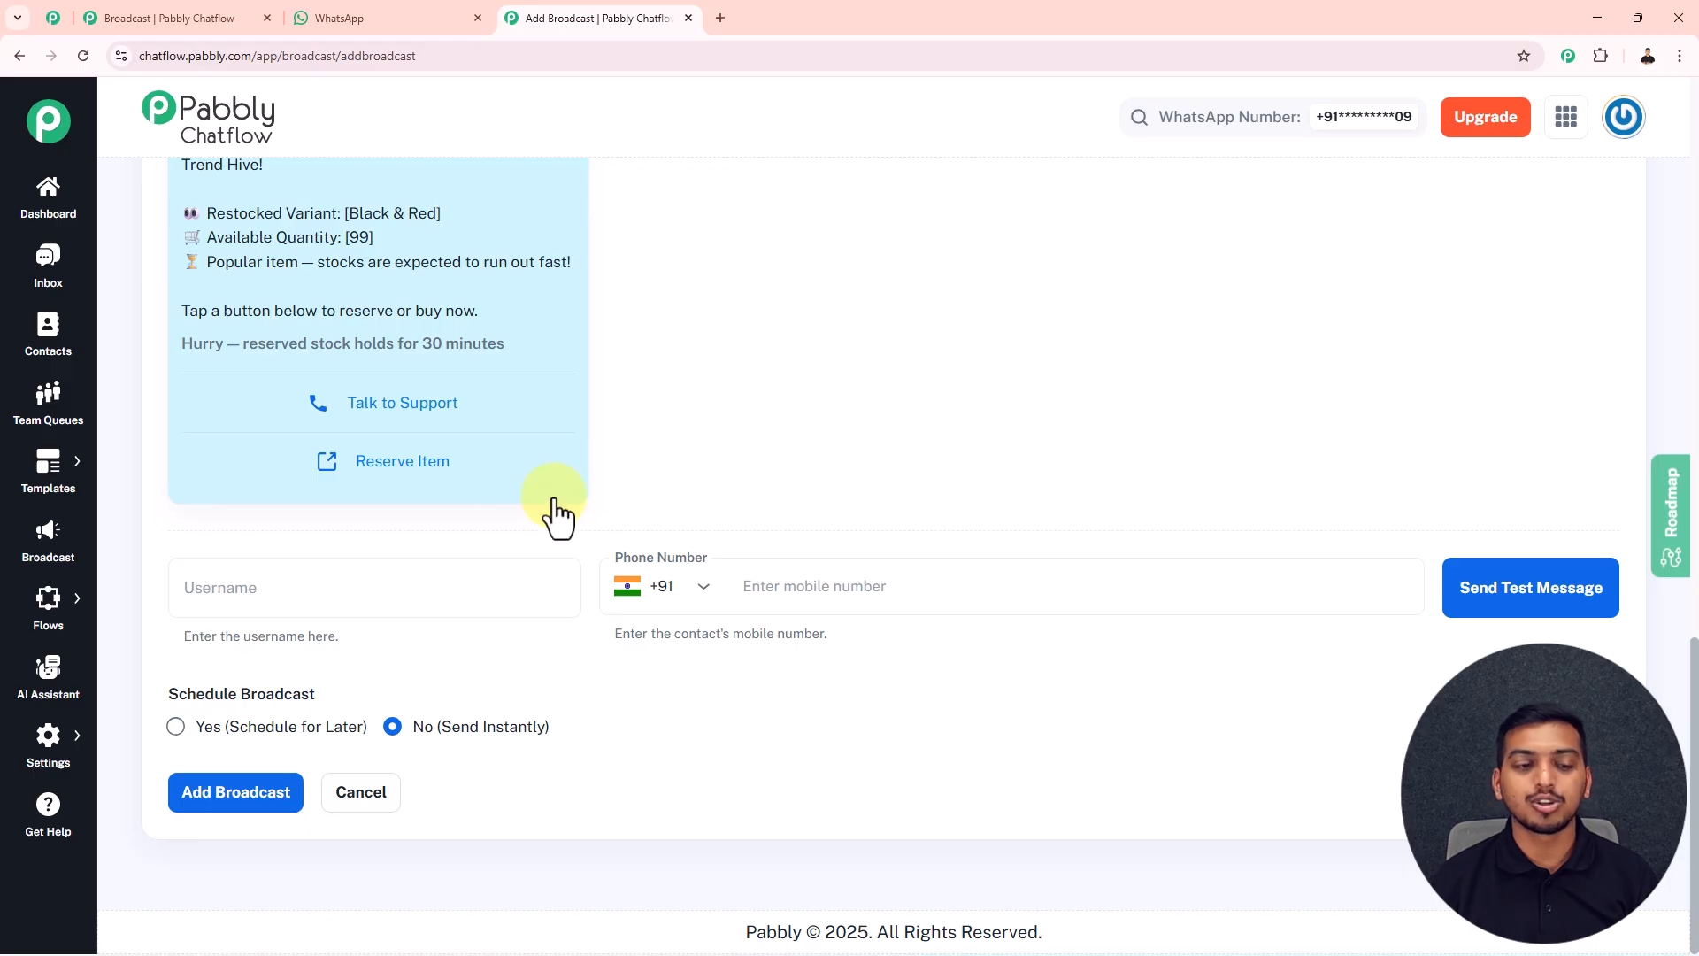
left_click(360, 582)
type("J")
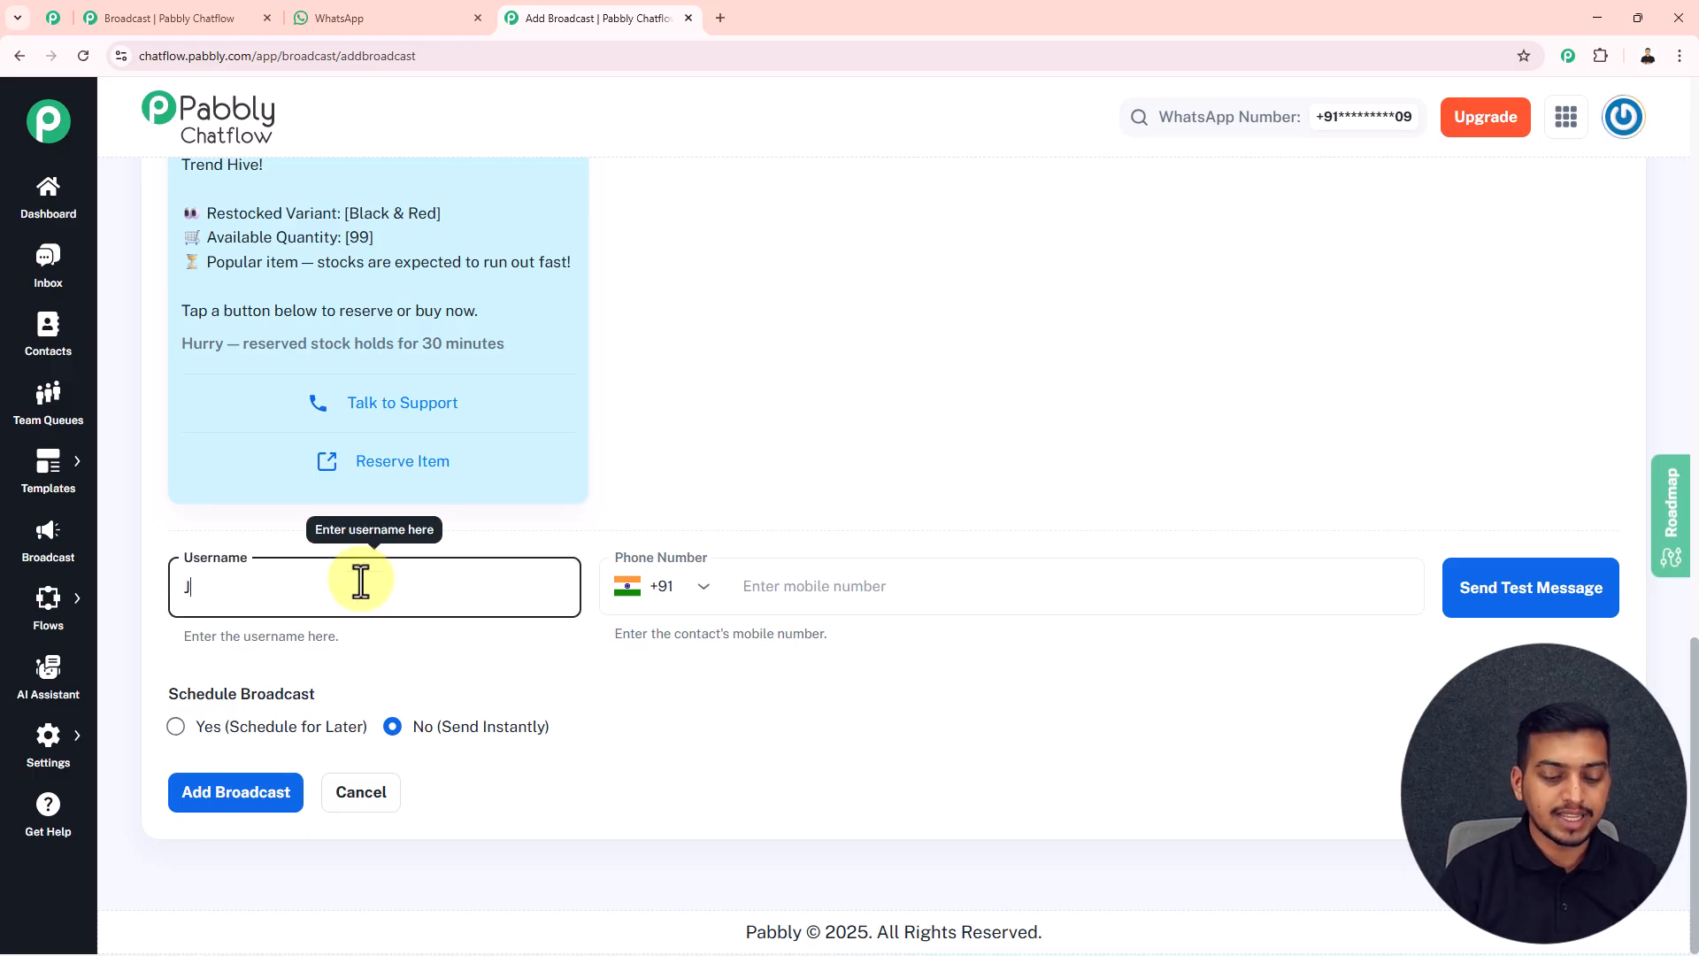
type("ai")
left_click(762, 588)
type("89627")
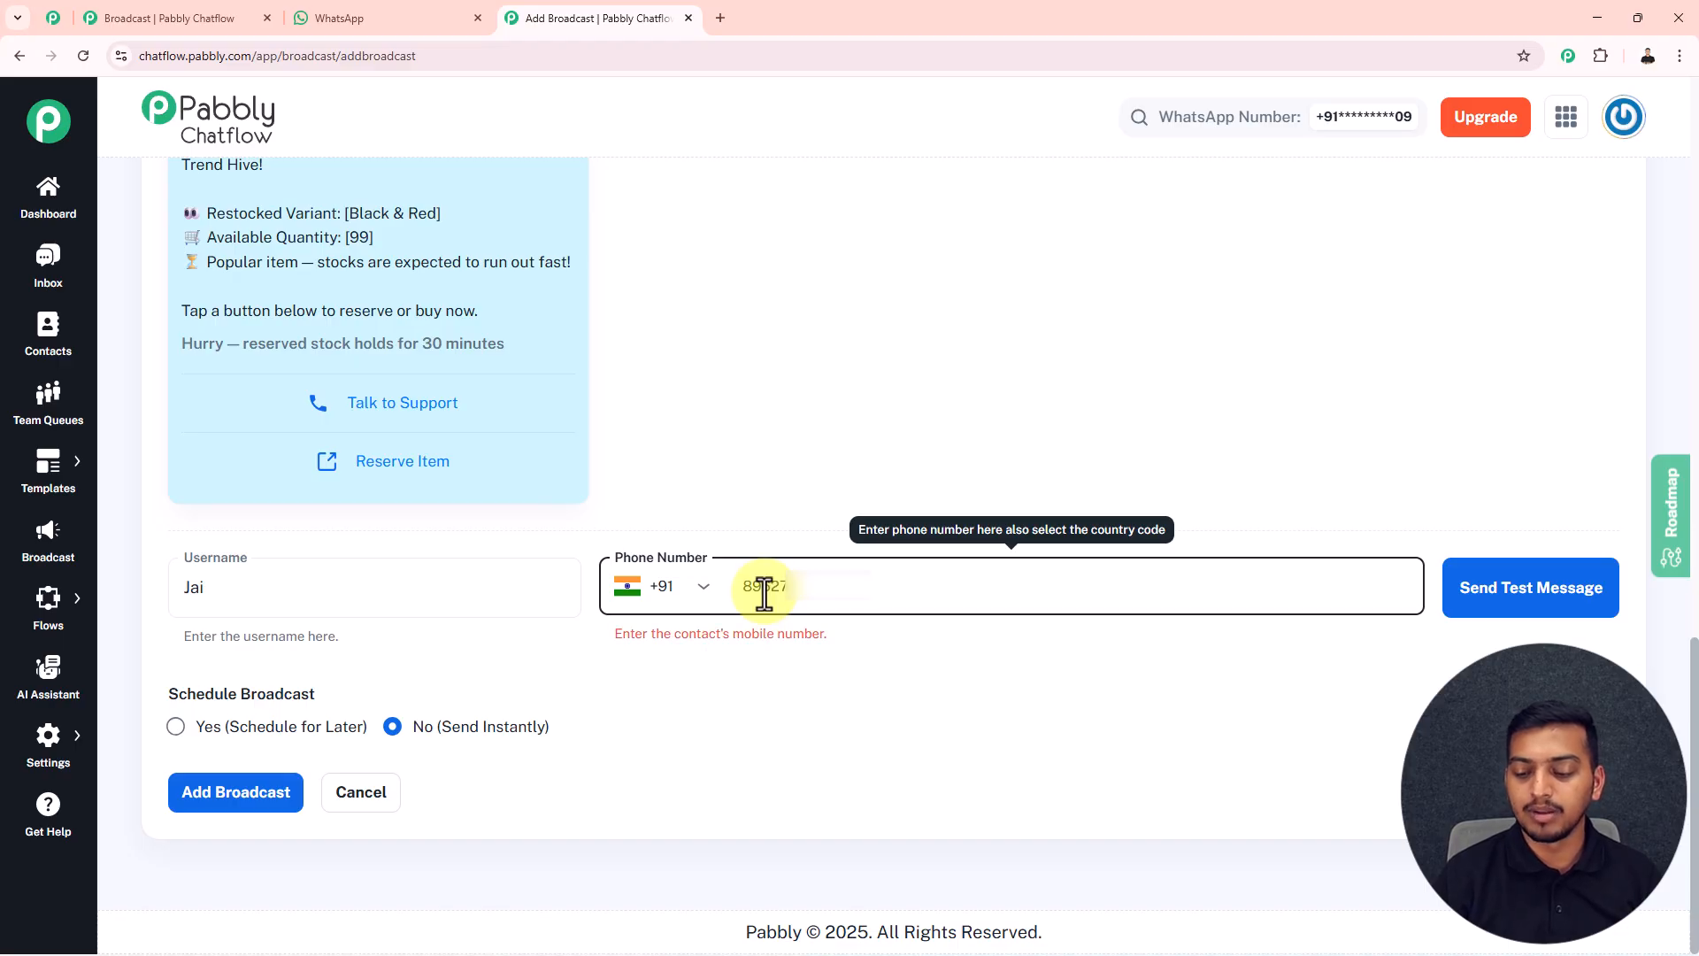
left_click(1528, 609)
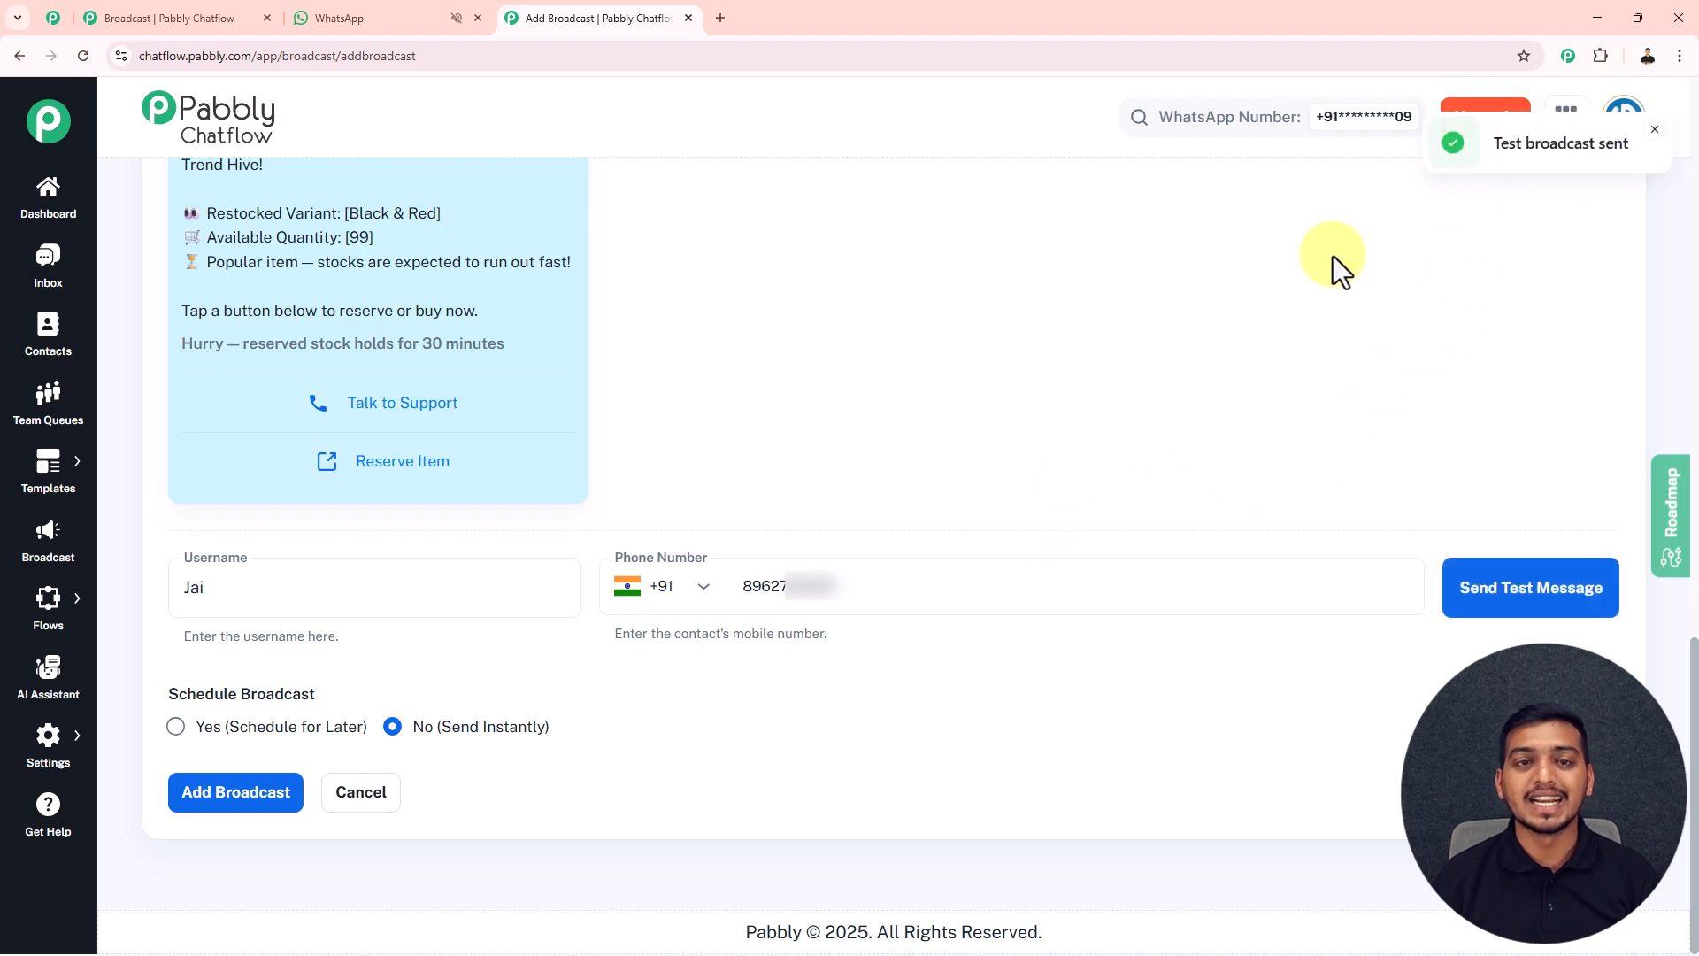
Step: Check the test message in the Trend Hive chat in WhatsApp and return to the Add Broadcast form in Pabbly Chatflow
left_click(395, 15)
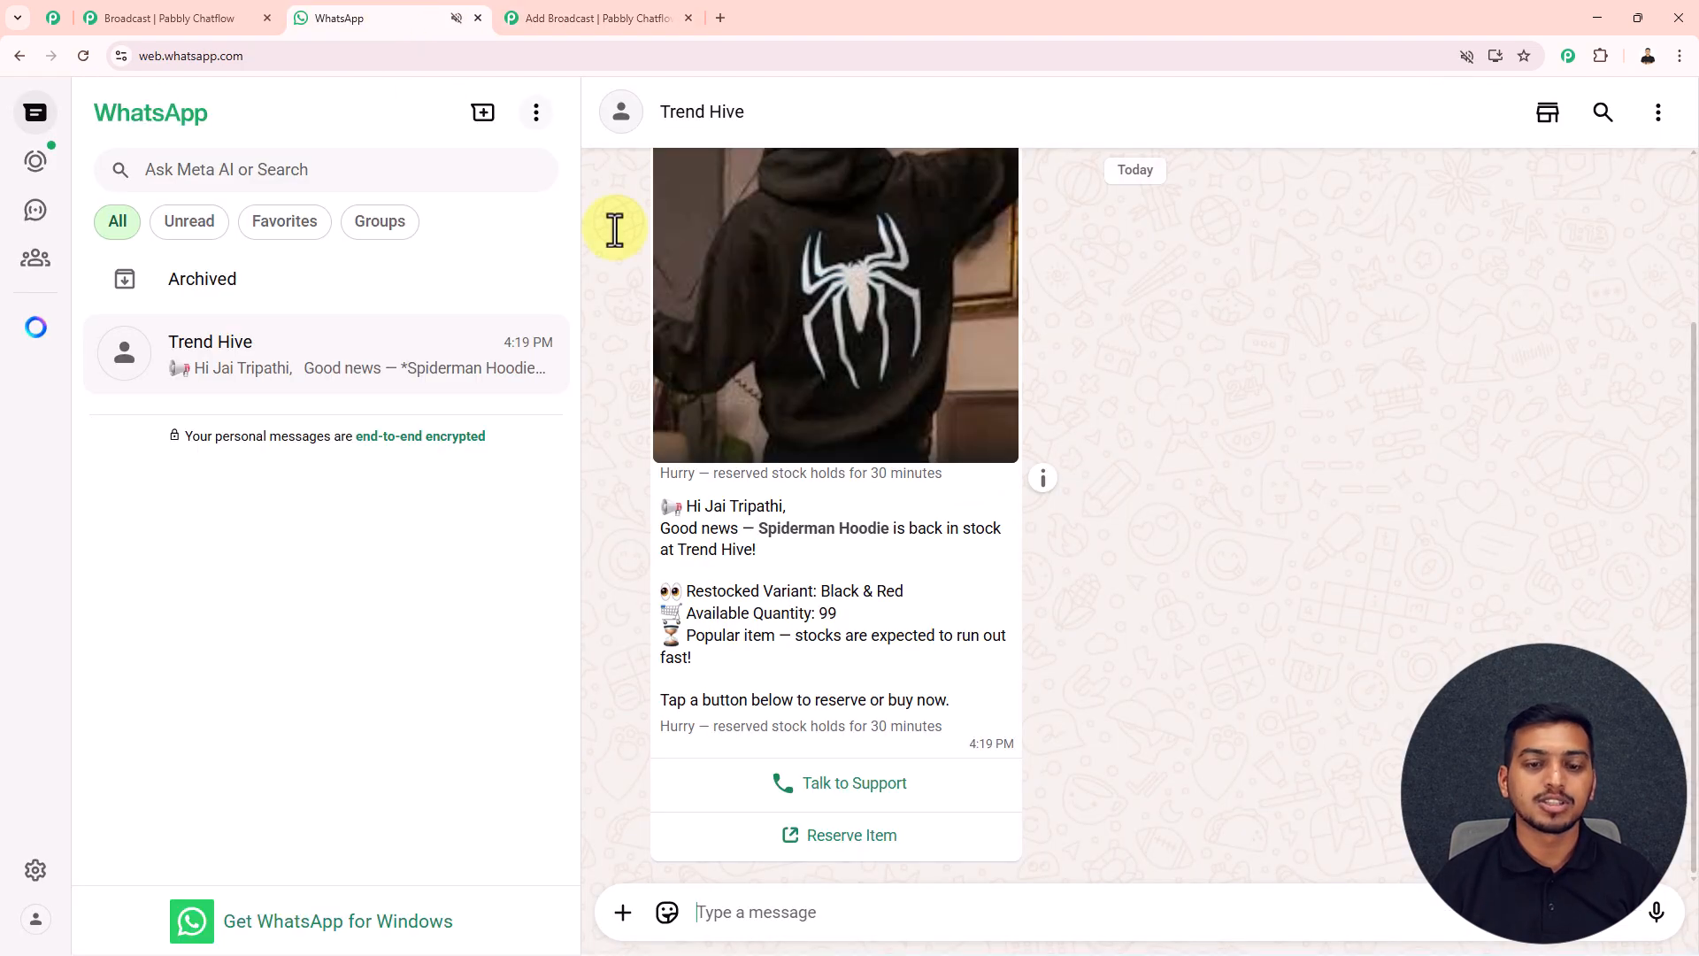
scroll(1144, 513, "down", 2)
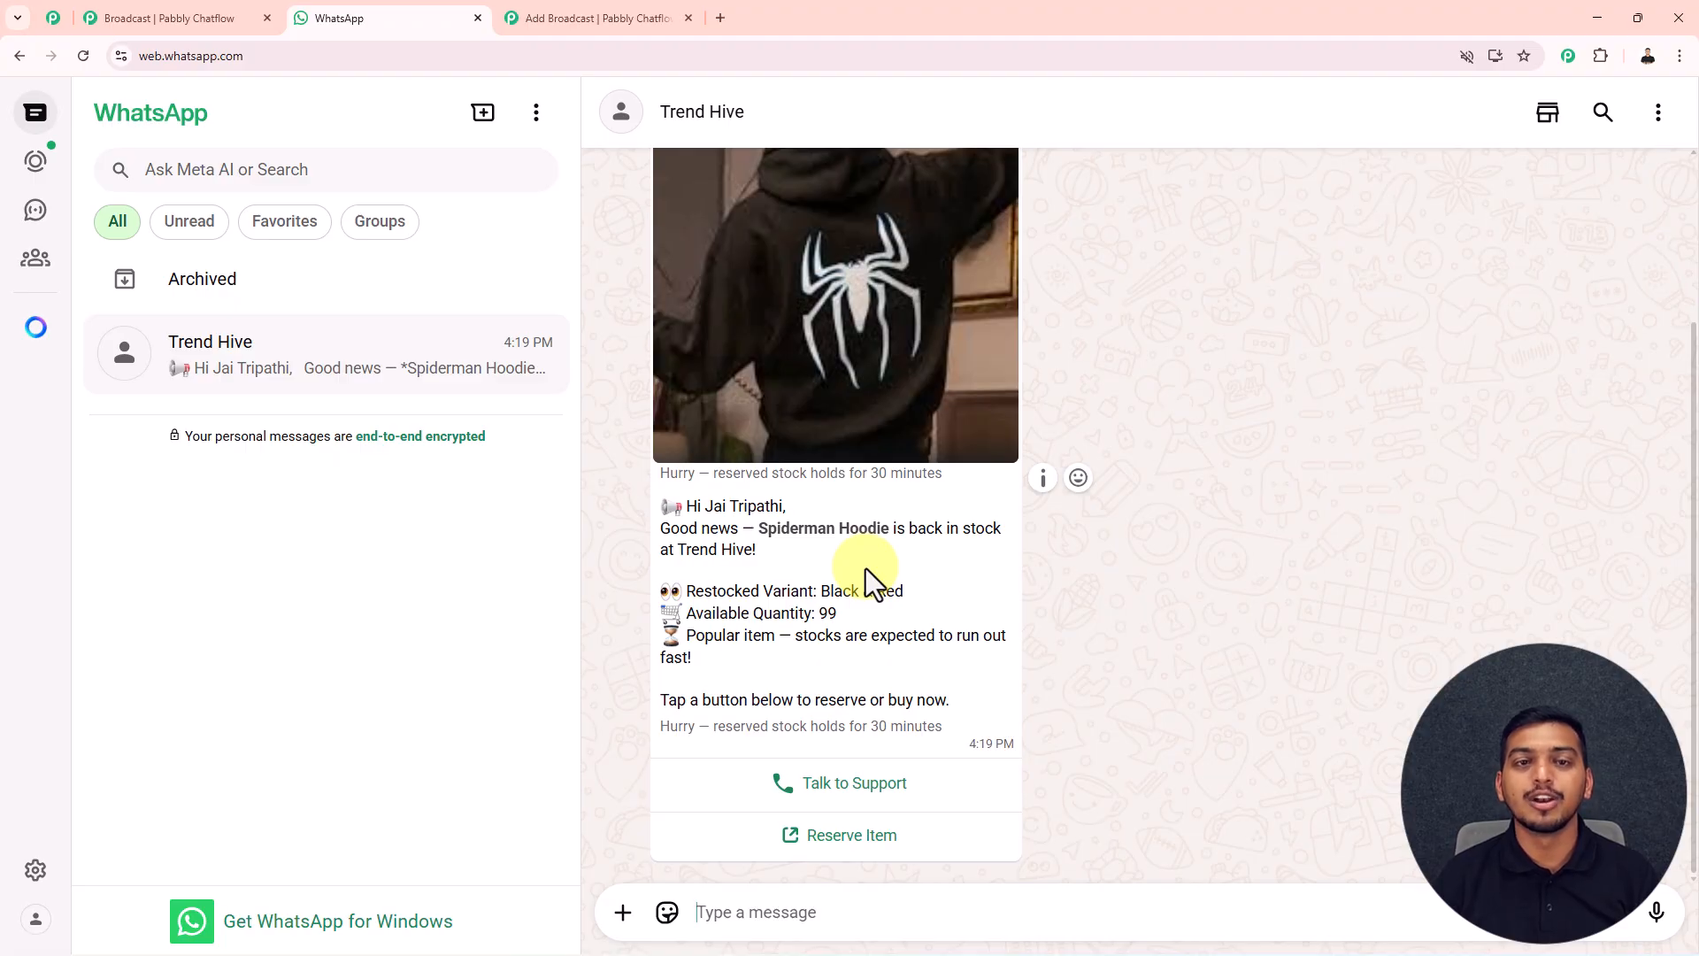
left_click(576, 11)
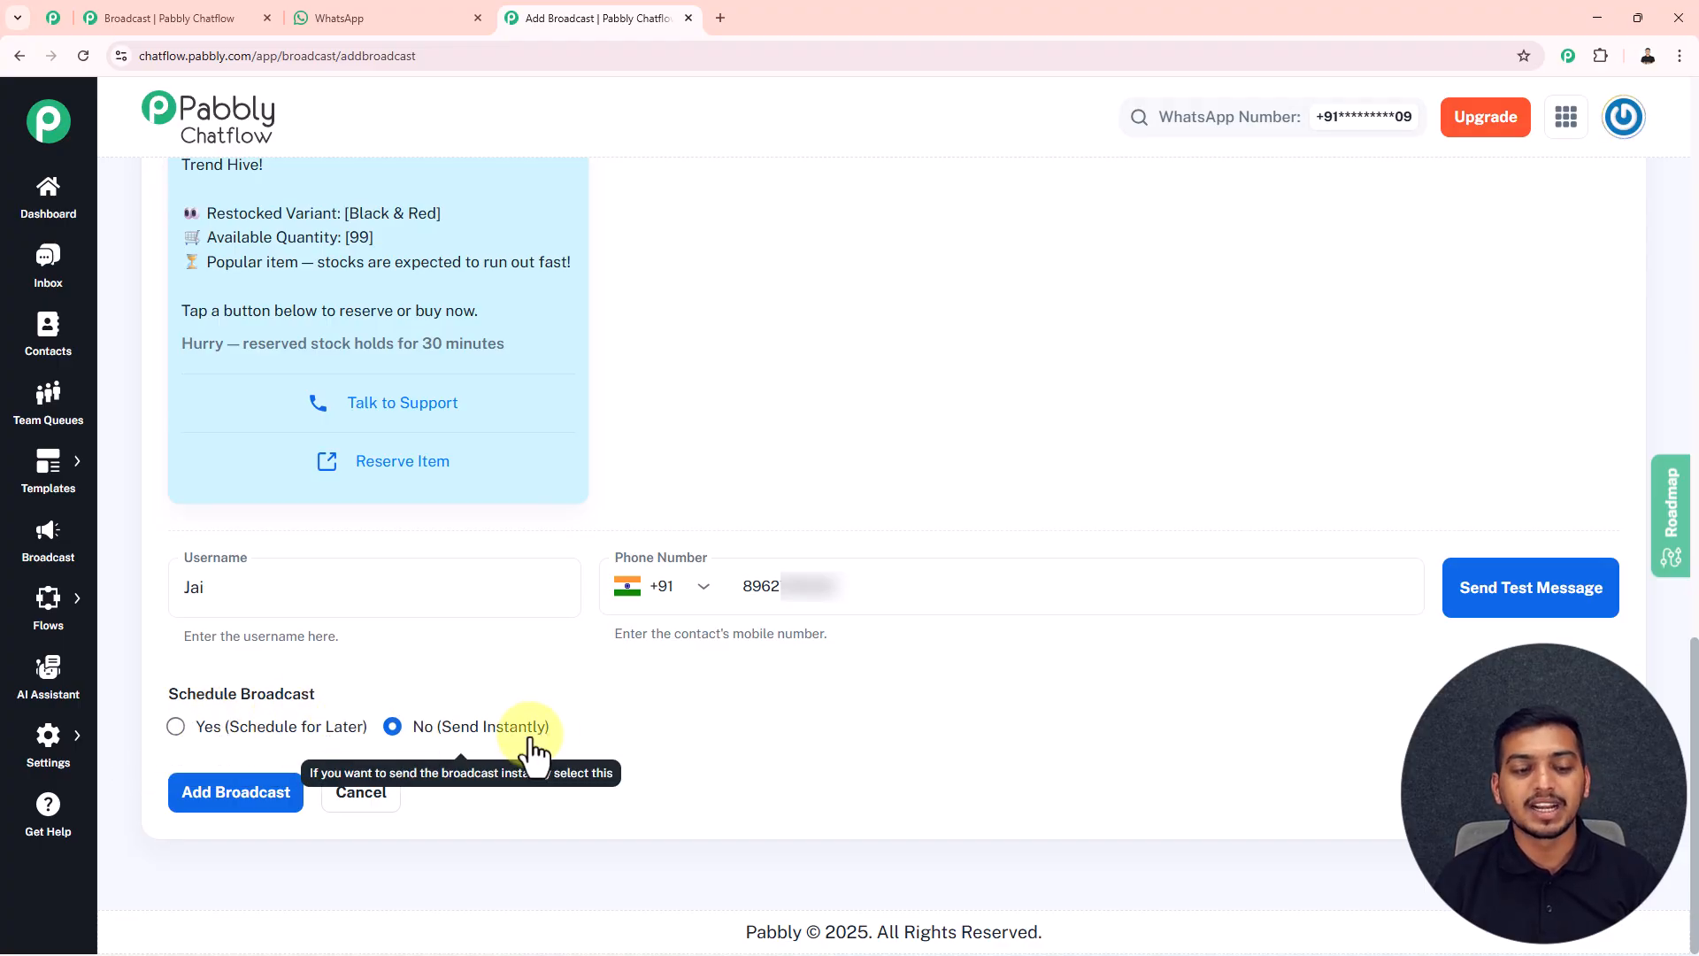
Step: Schedule the broadcast for 11/30/2025 at 06:13 PM and add it
left_click(175, 727)
scroll(770, 681, "down", 1)
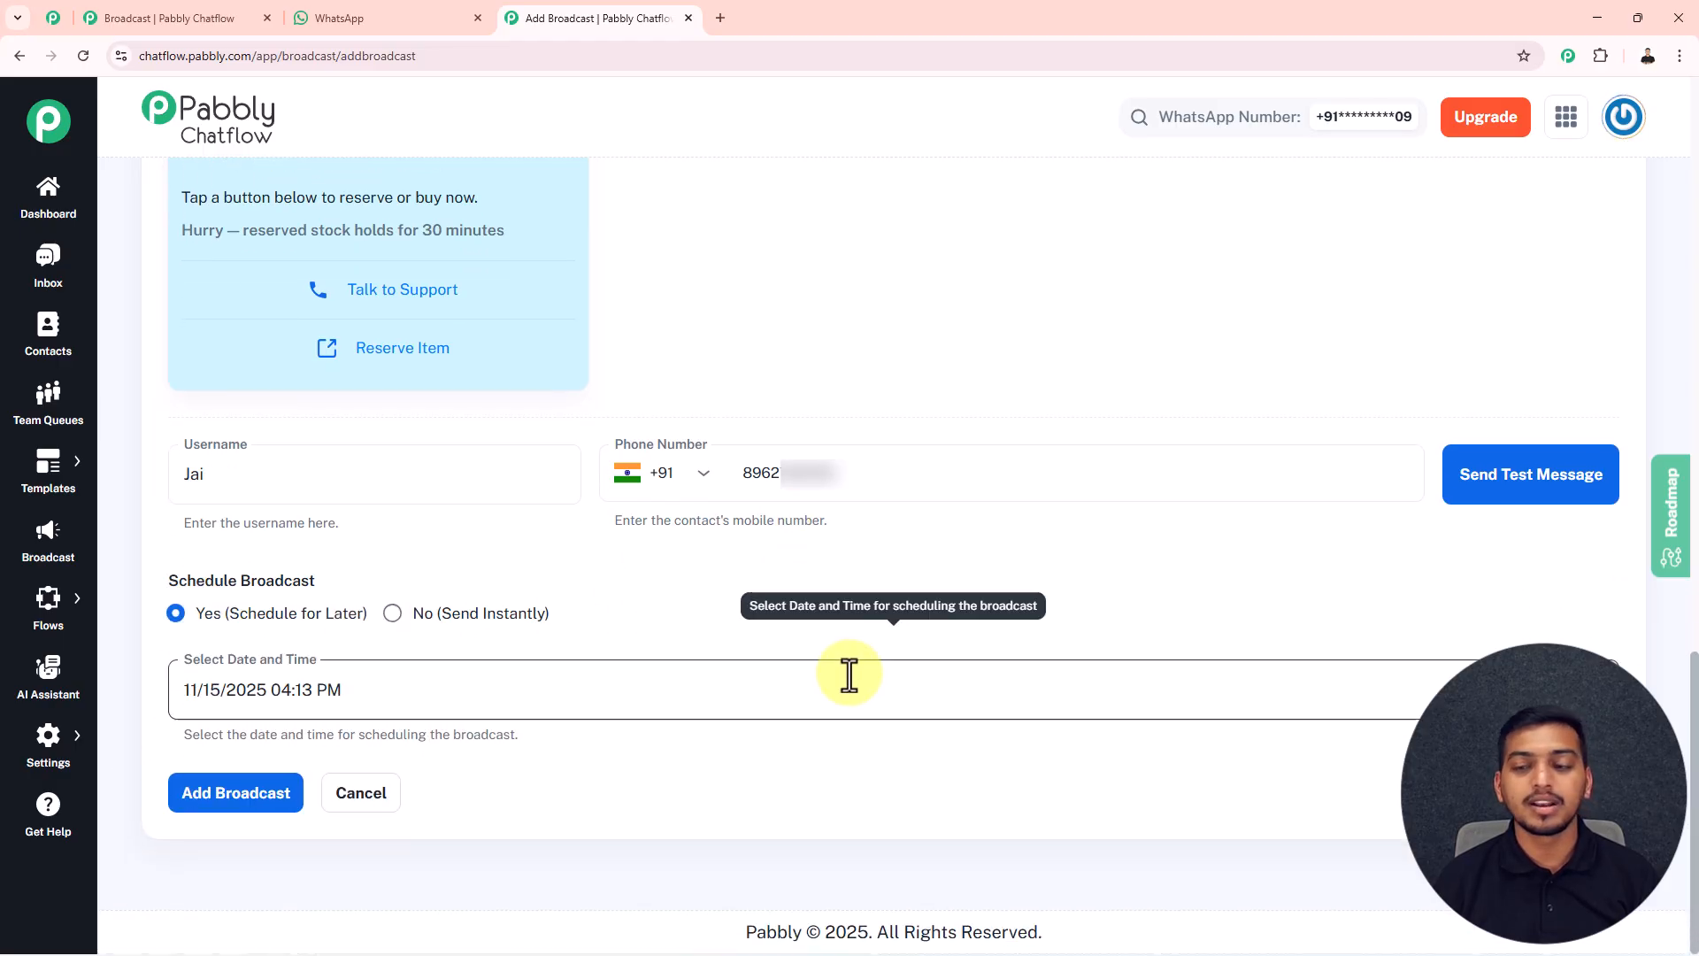
left_click(797, 670)
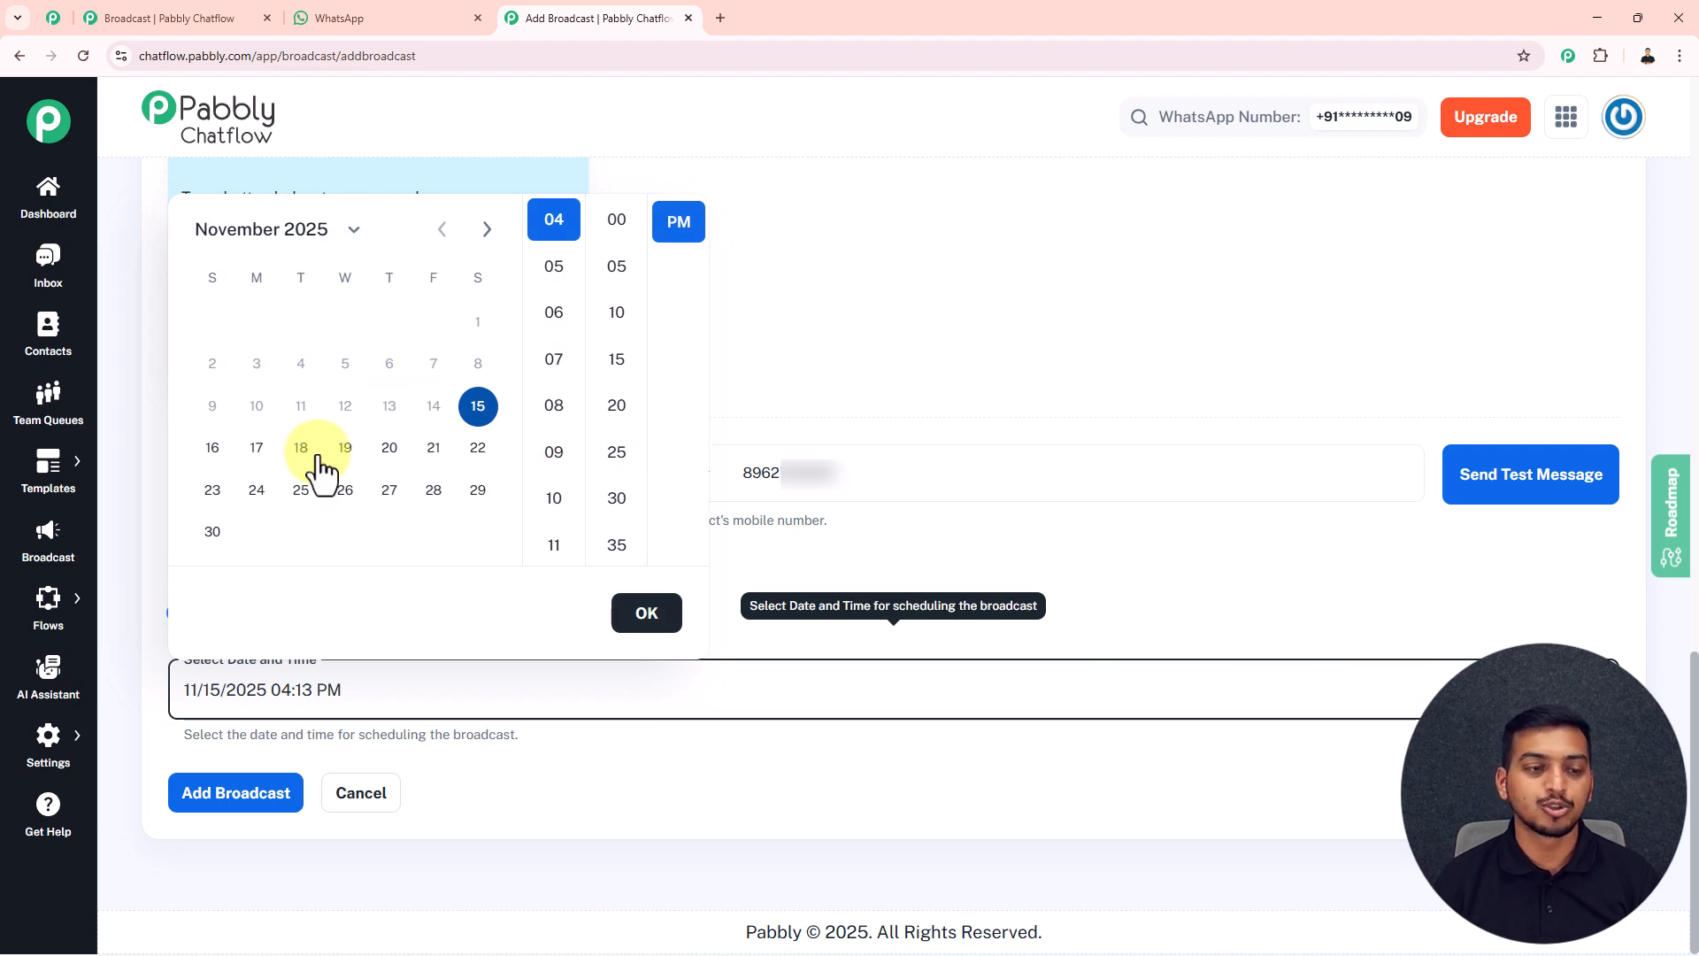
left_click(212, 534)
left_click(554, 317)
left_click(647, 615)
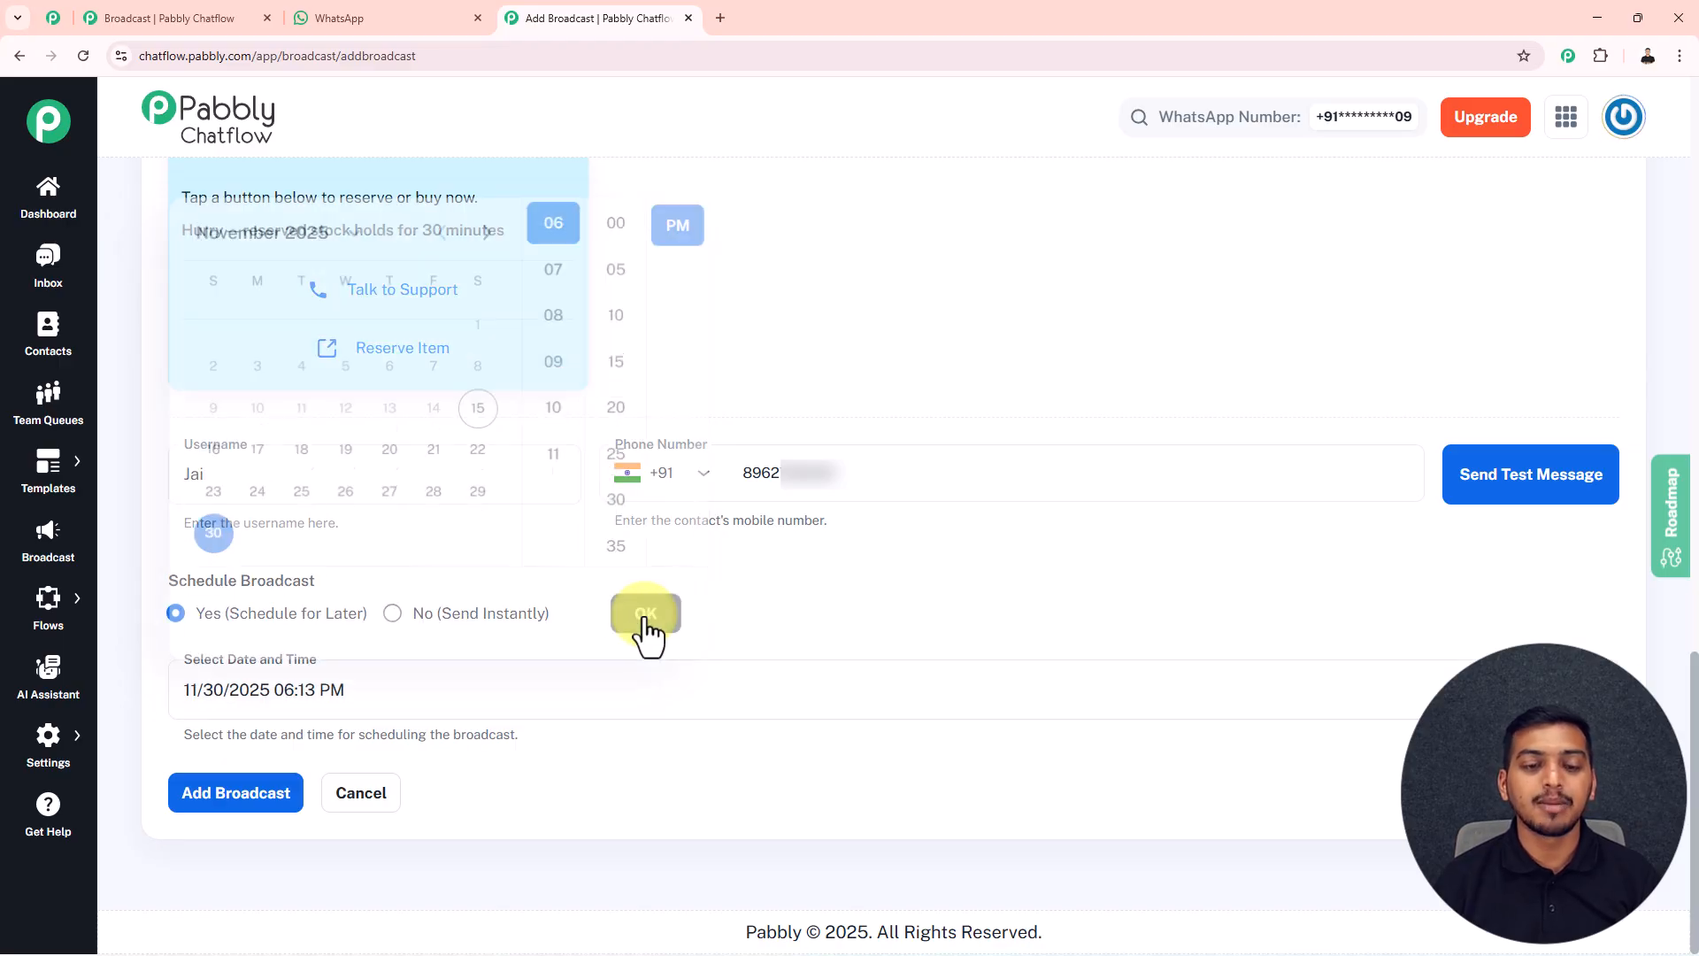
left_click(277, 790)
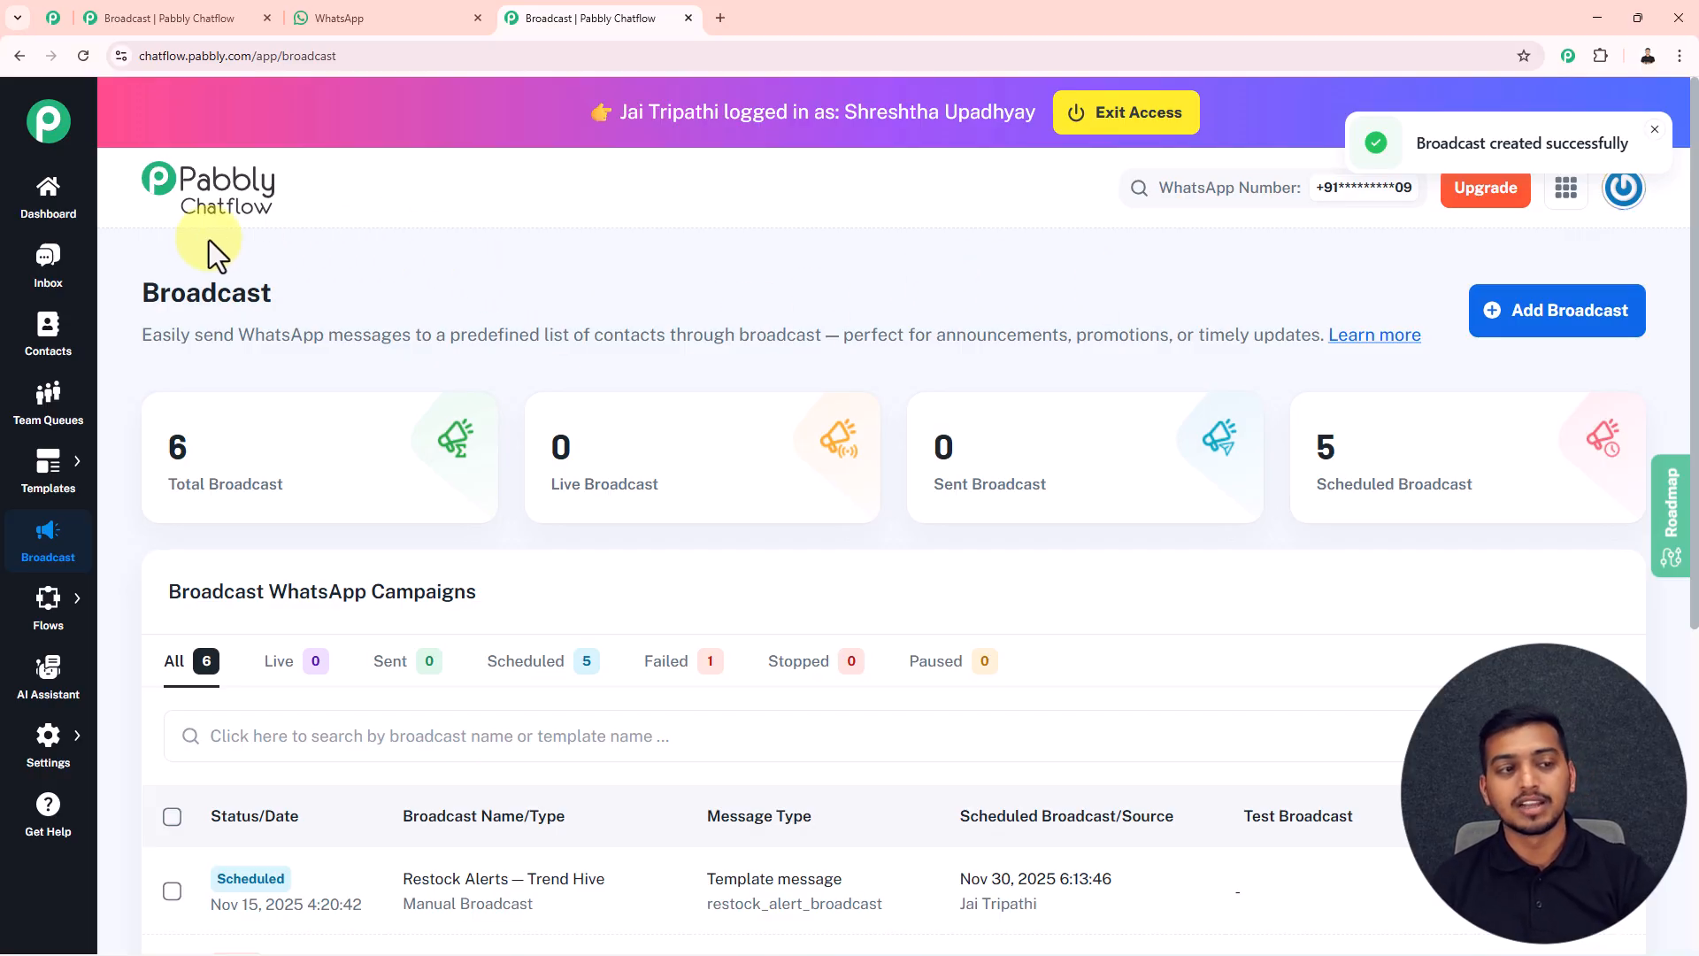
Step: Examine the single and bulk options for adding contacts on the Contacts page, and close the form without adding any
left_click(48, 341)
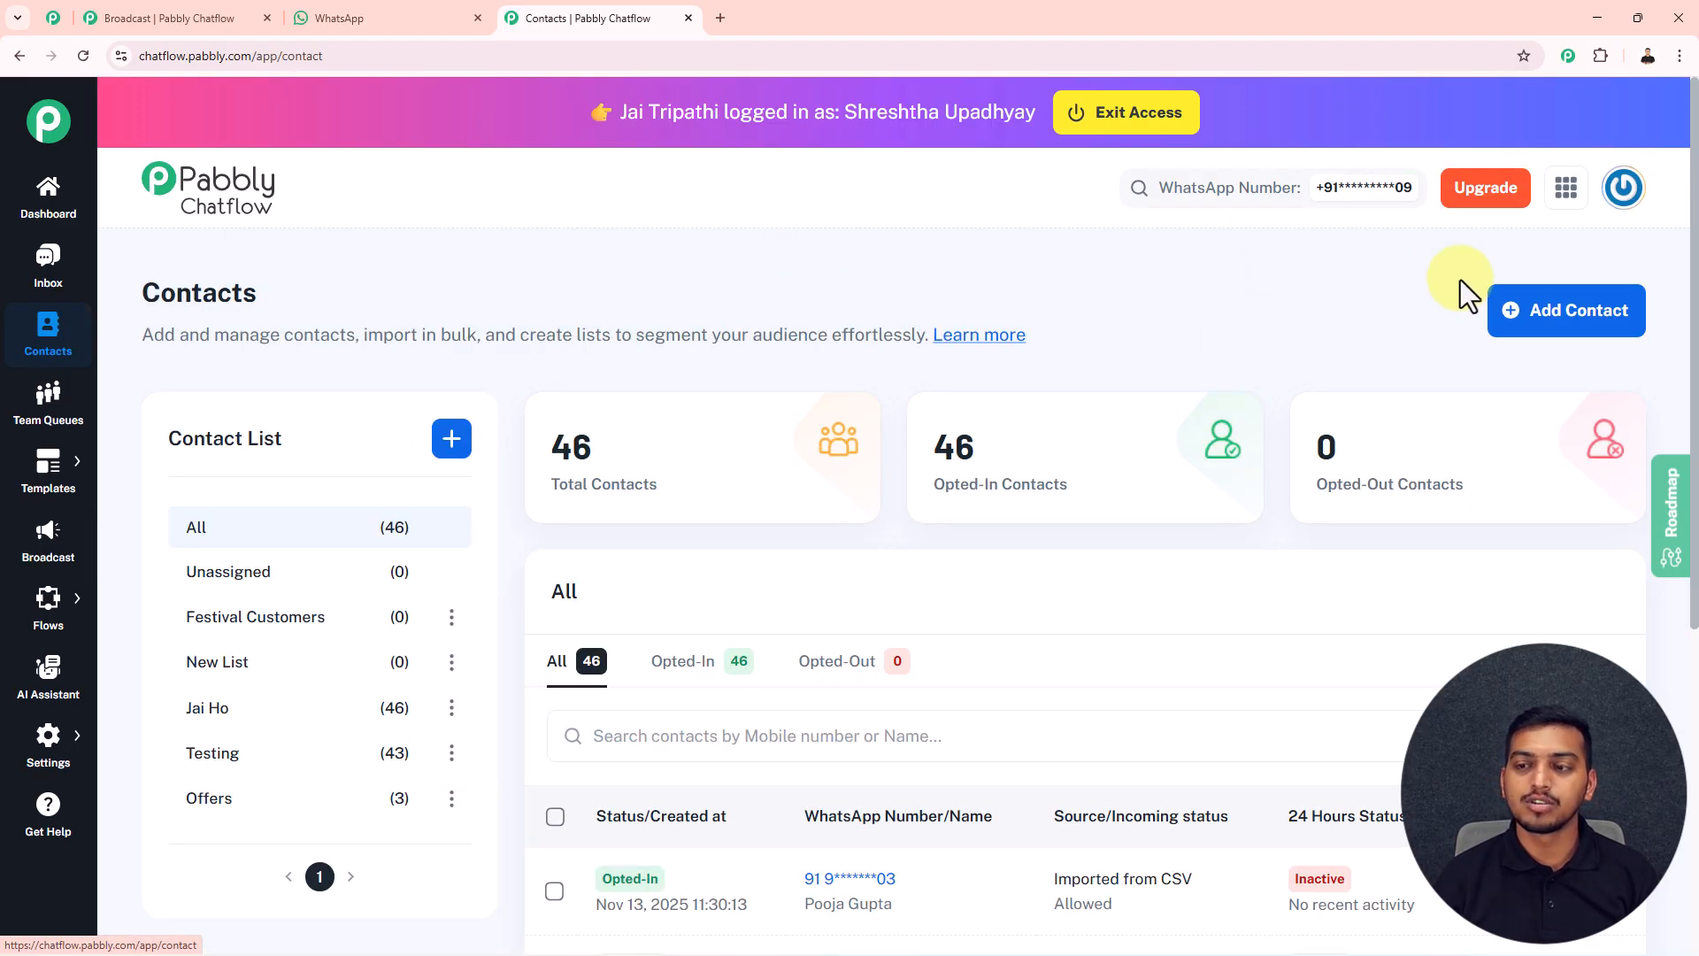
left_click(1578, 315)
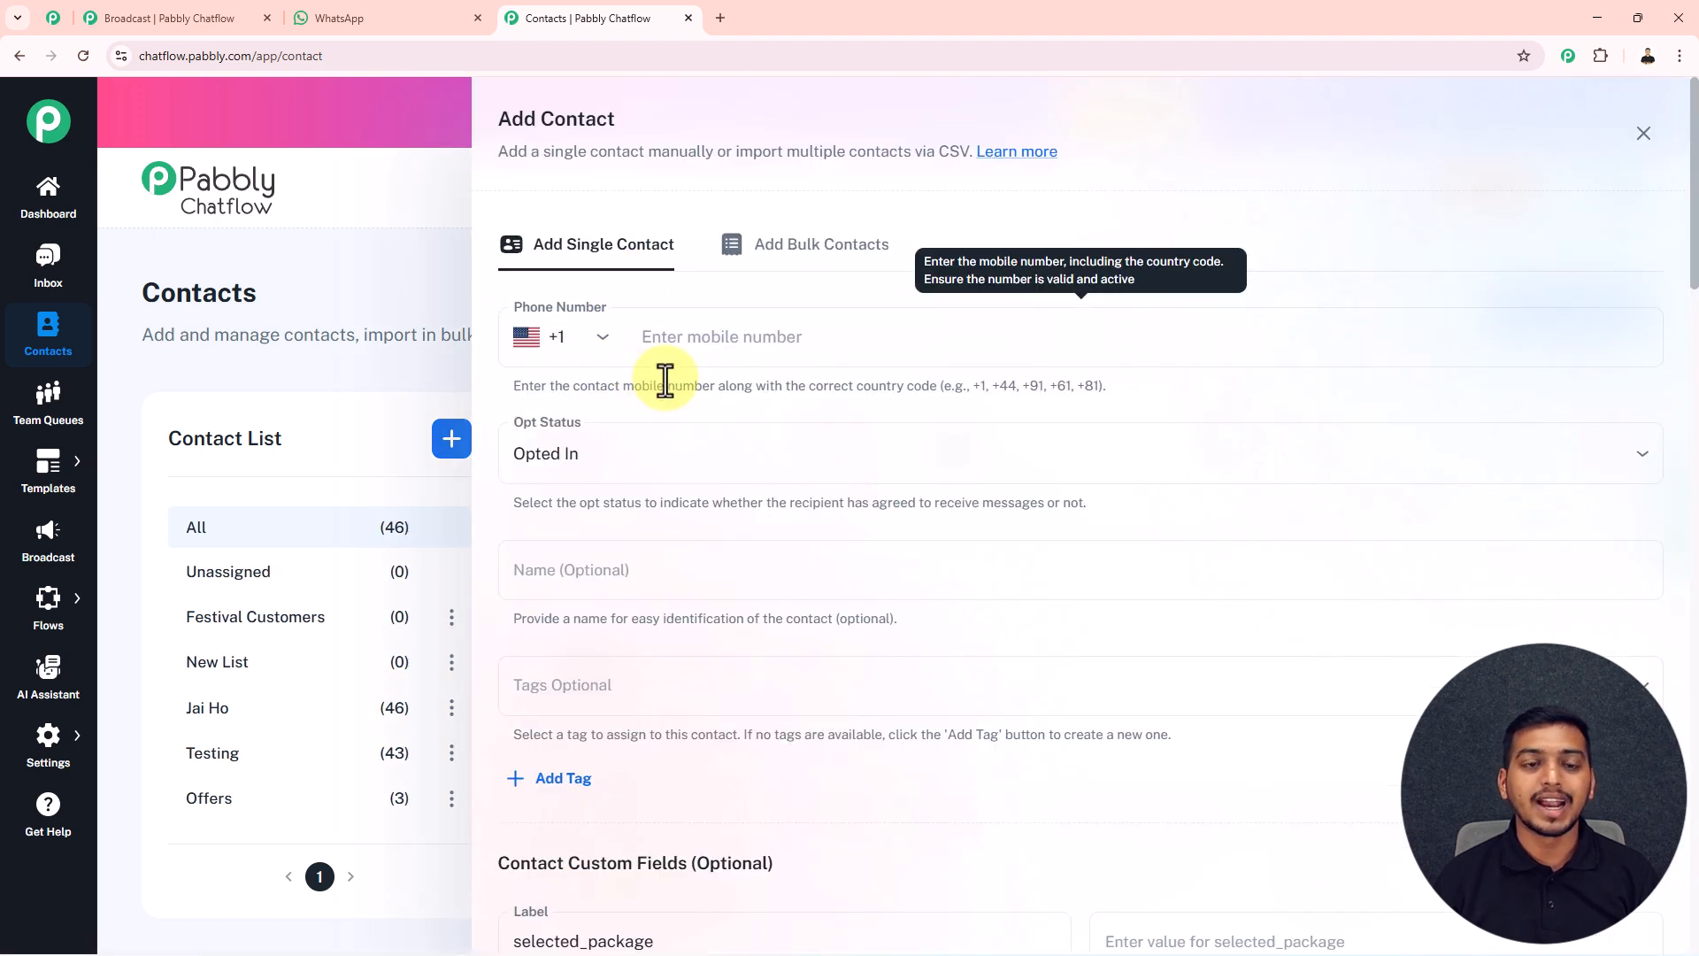
left_click(788, 250)
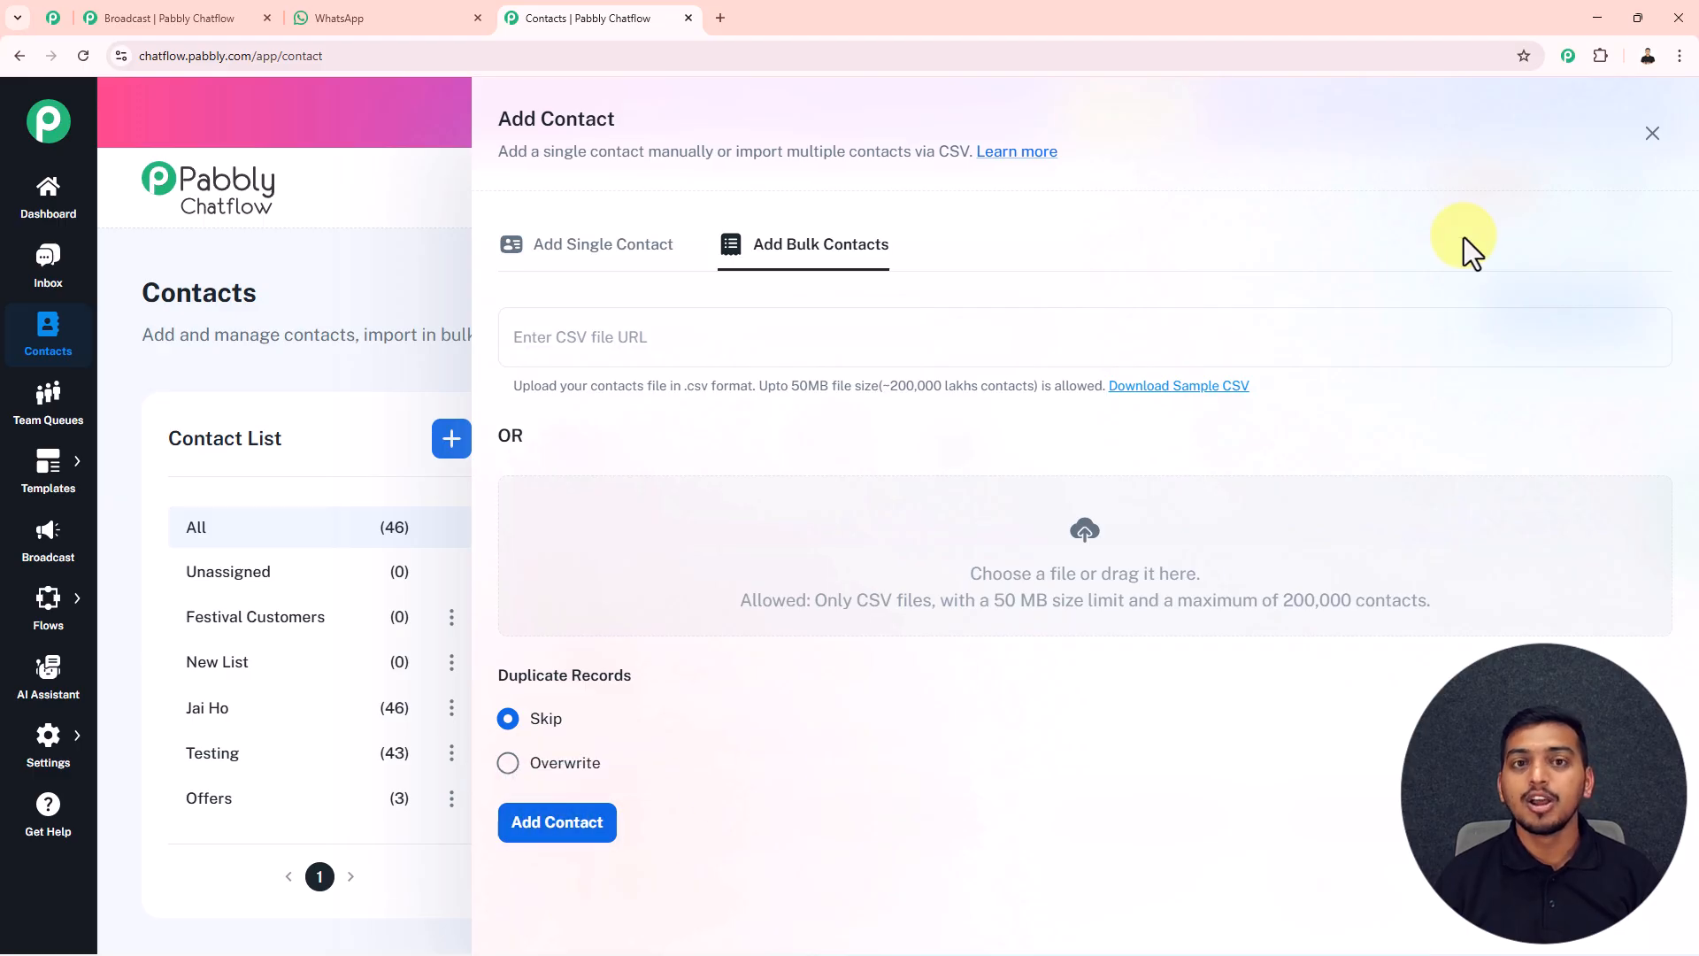
left_click(1651, 134)
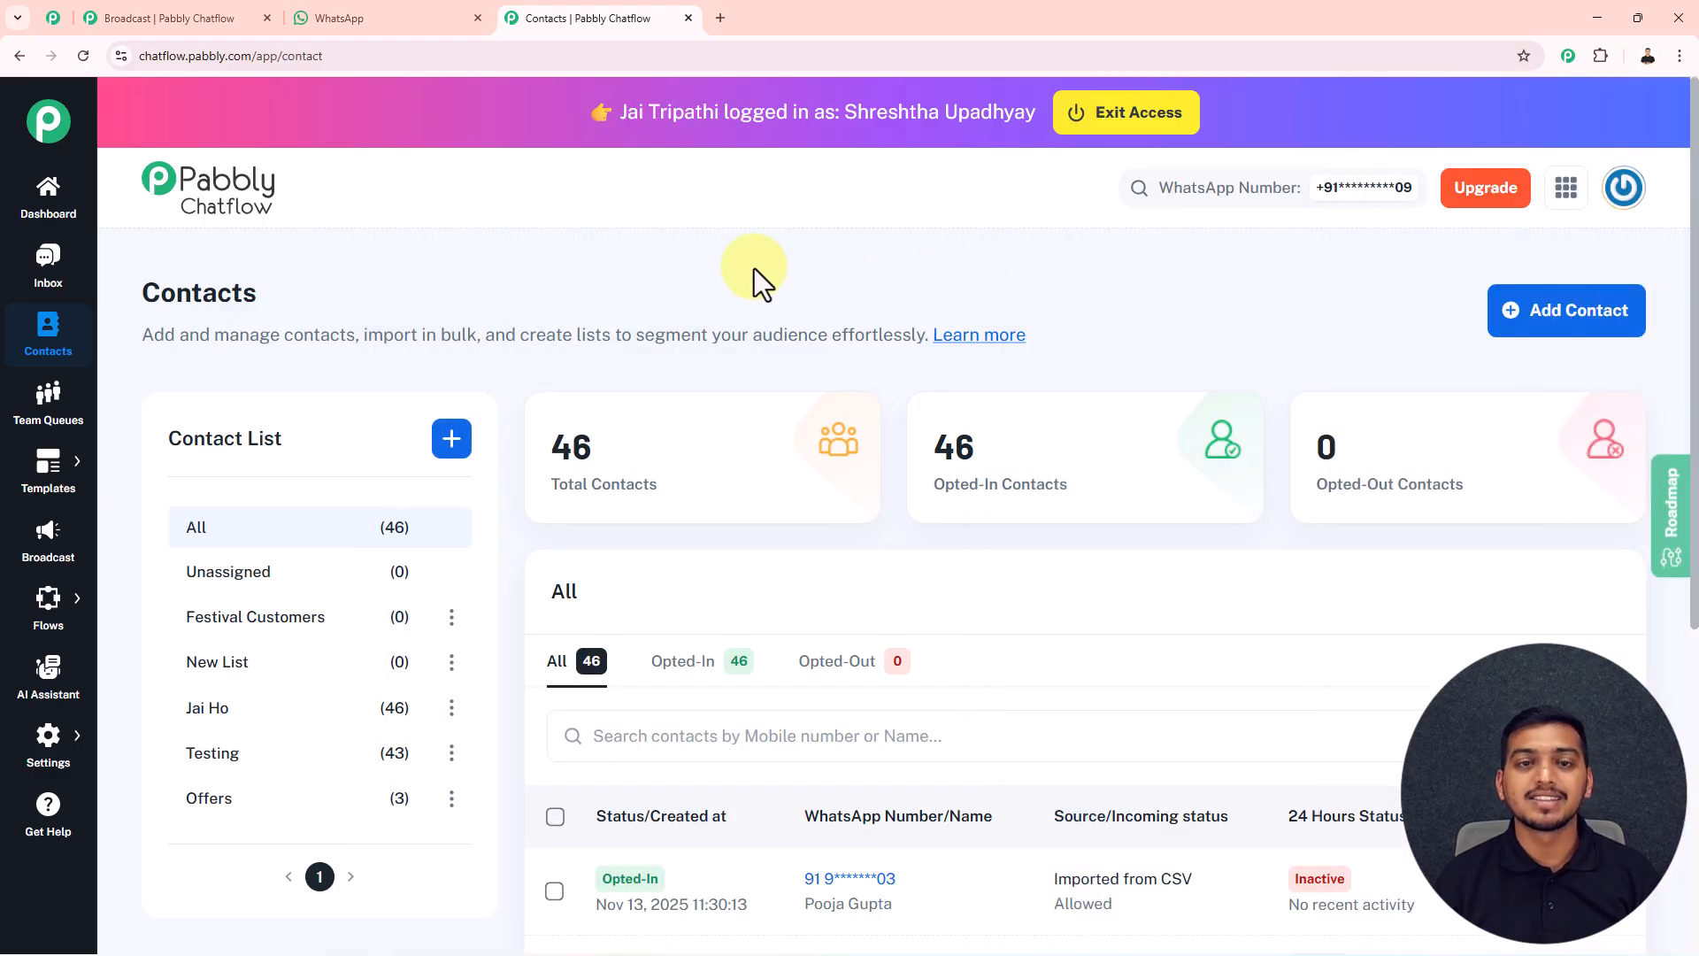
Step: Open a new contact list form and examine its name, tag, opted status and incoming status fields
scroll(776, 248, "down", 1)
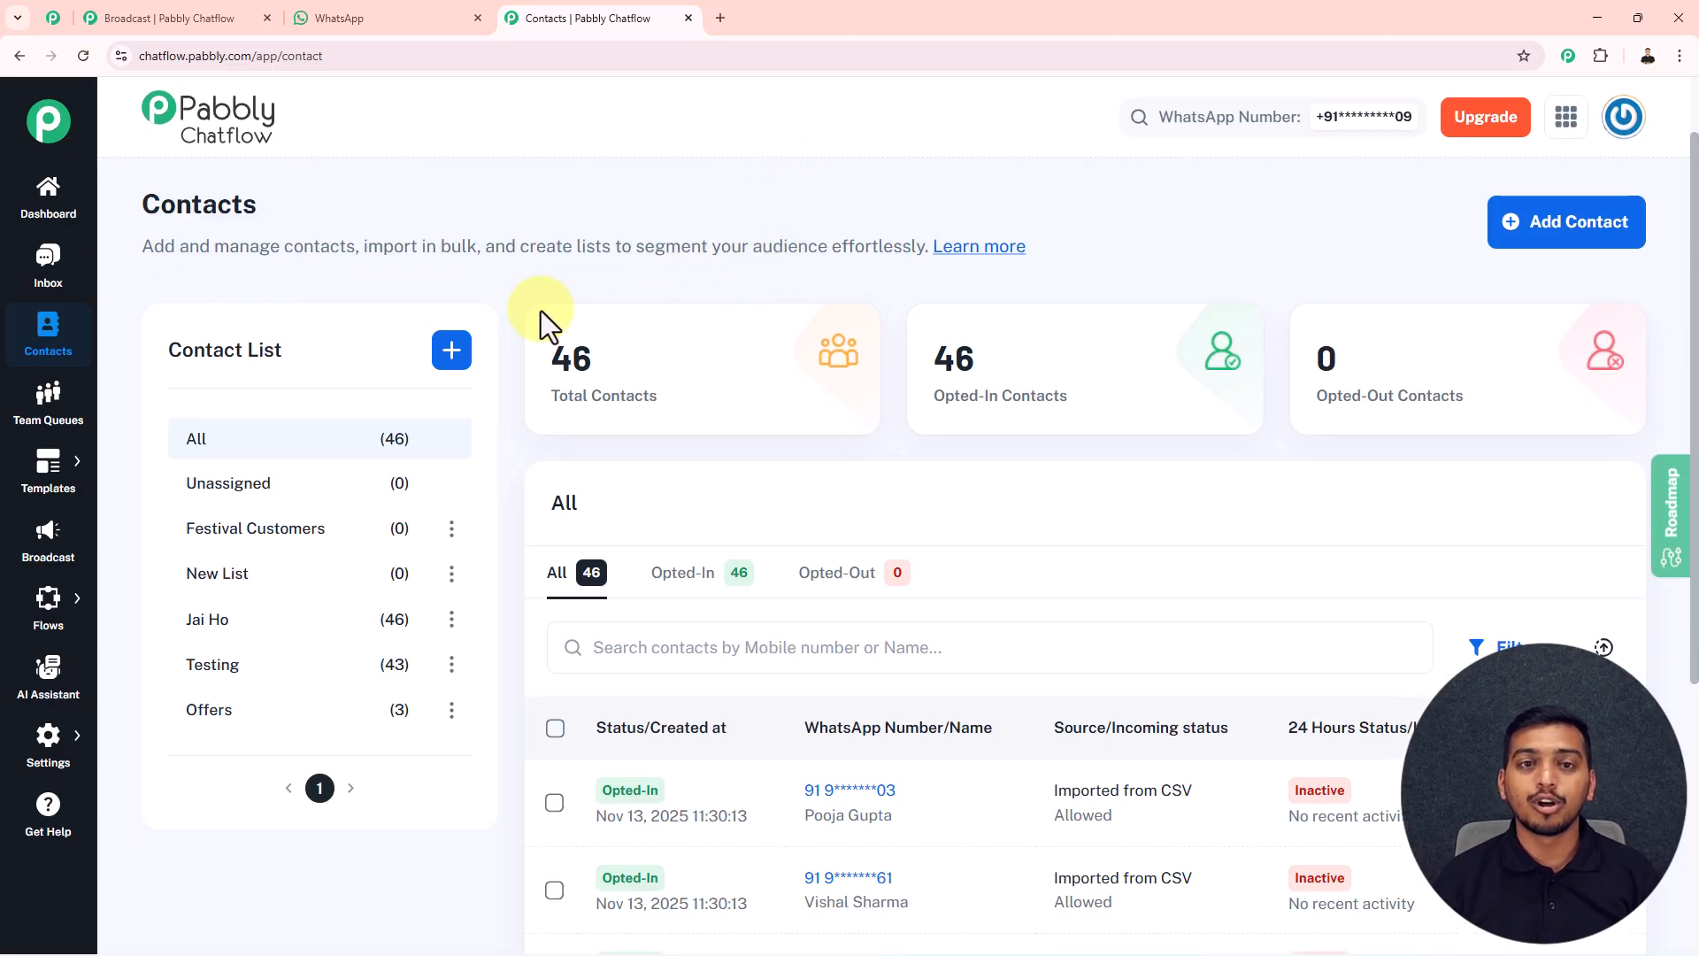
left_click(452, 354)
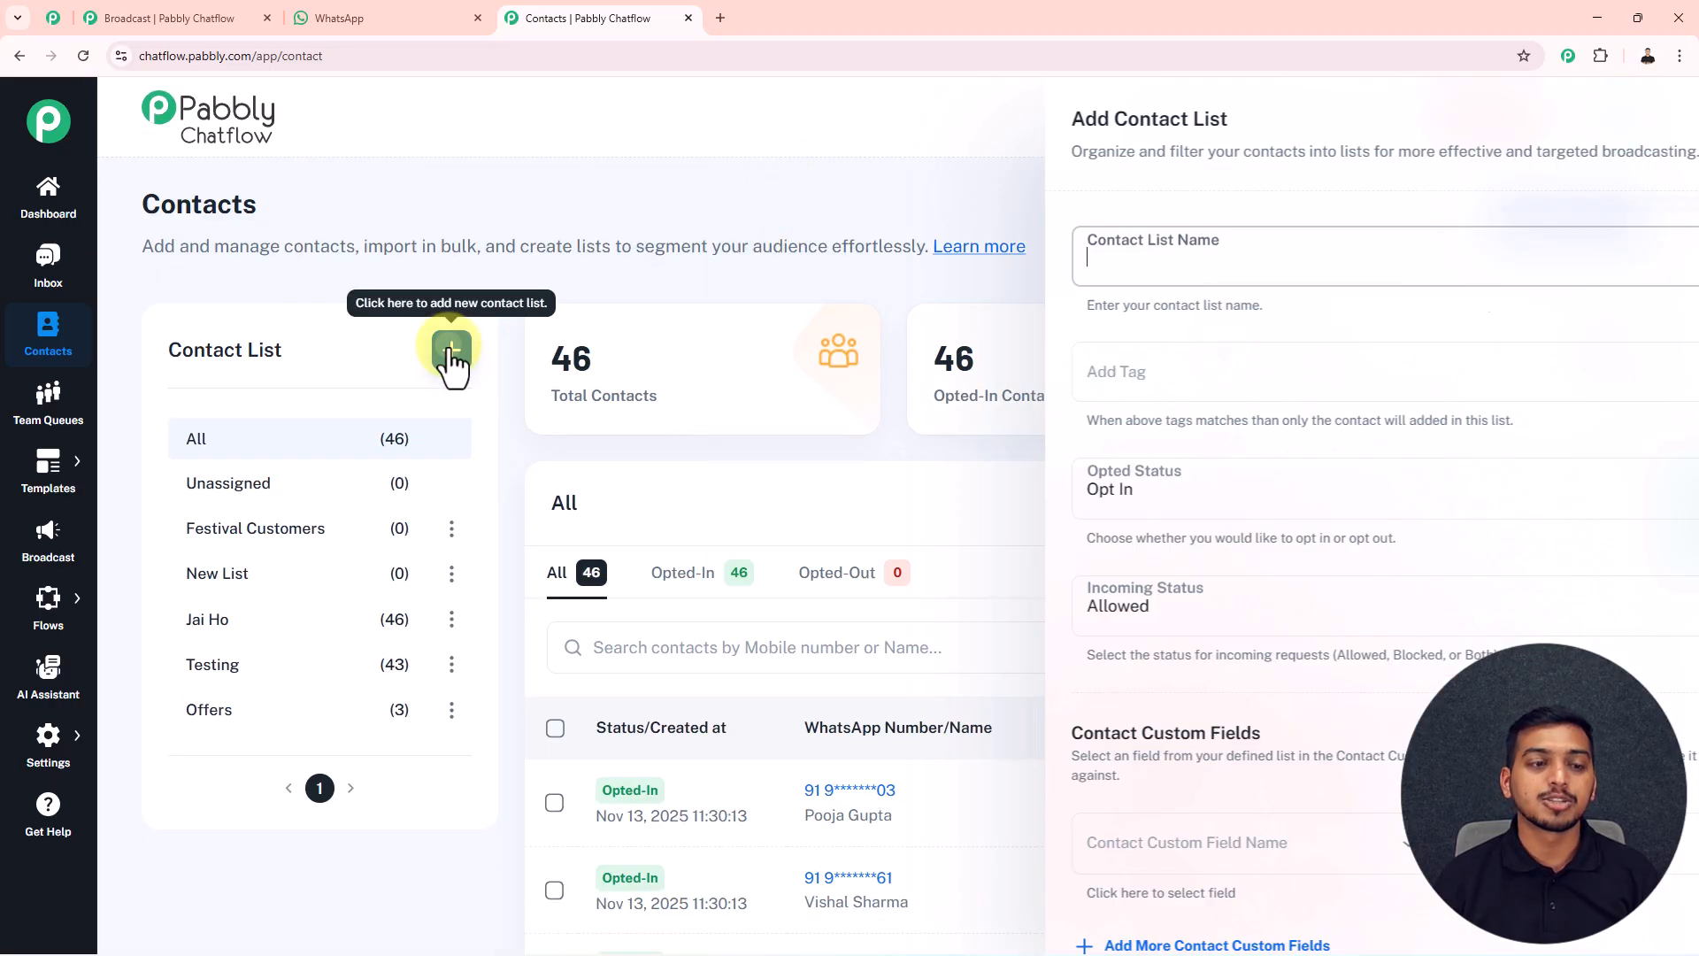
left_click(610, 254)
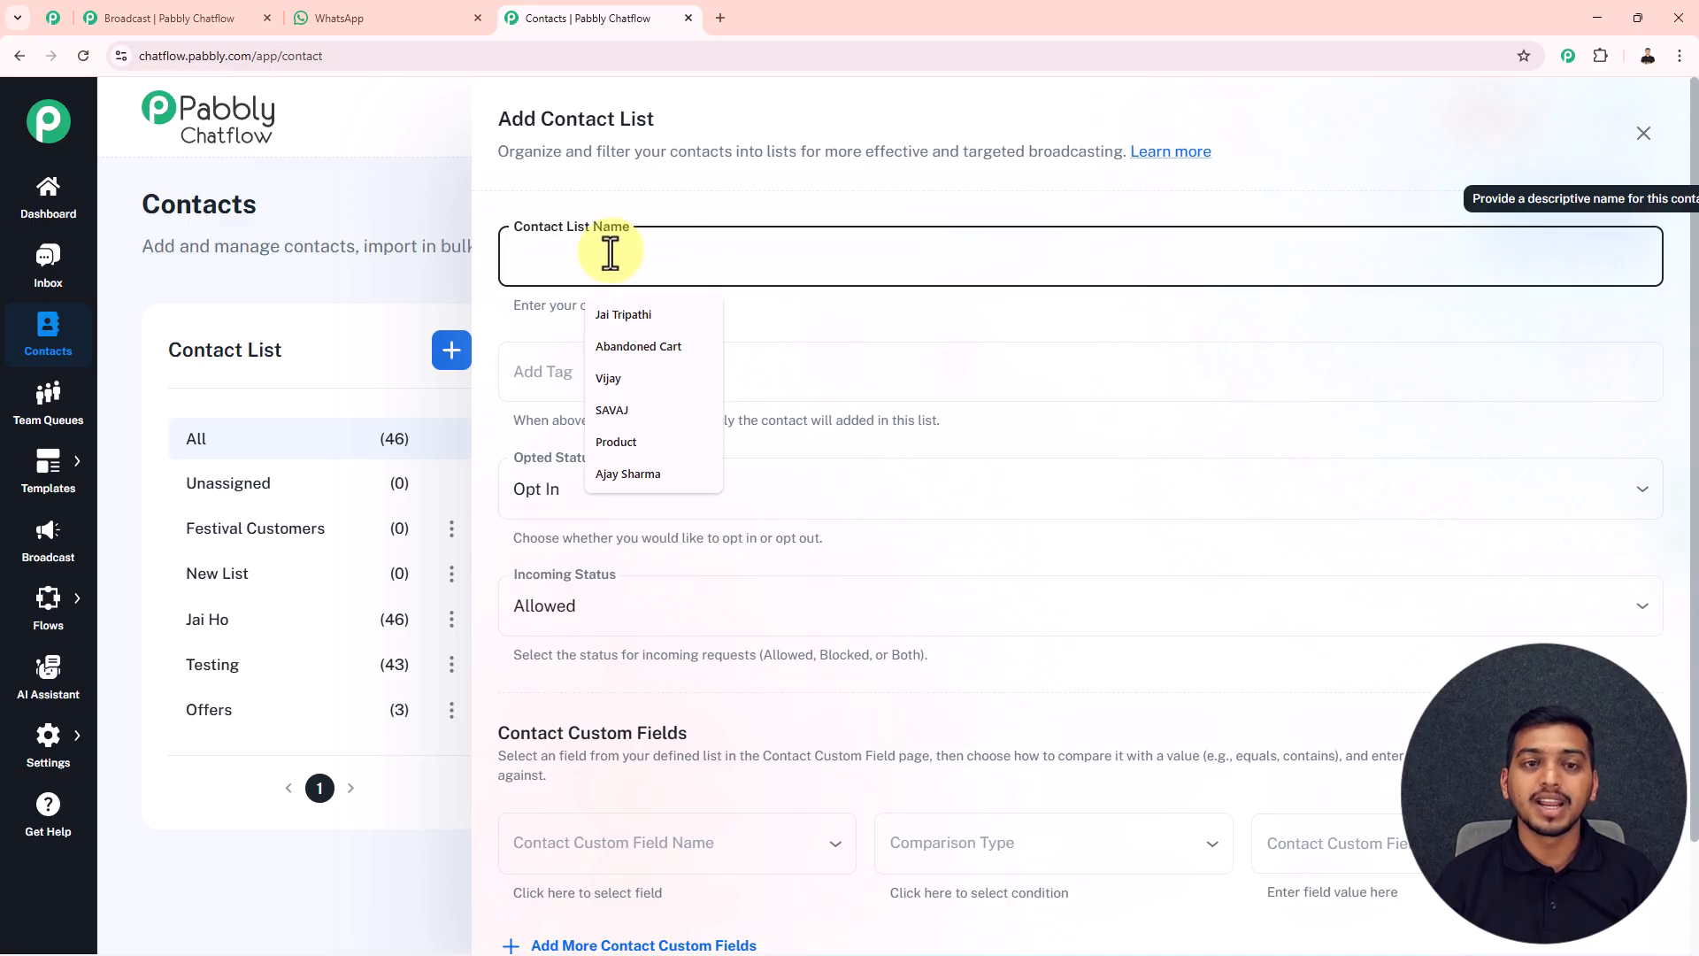
left_click(538, 379)
left_click(539, 383)
left_click(486, 433)
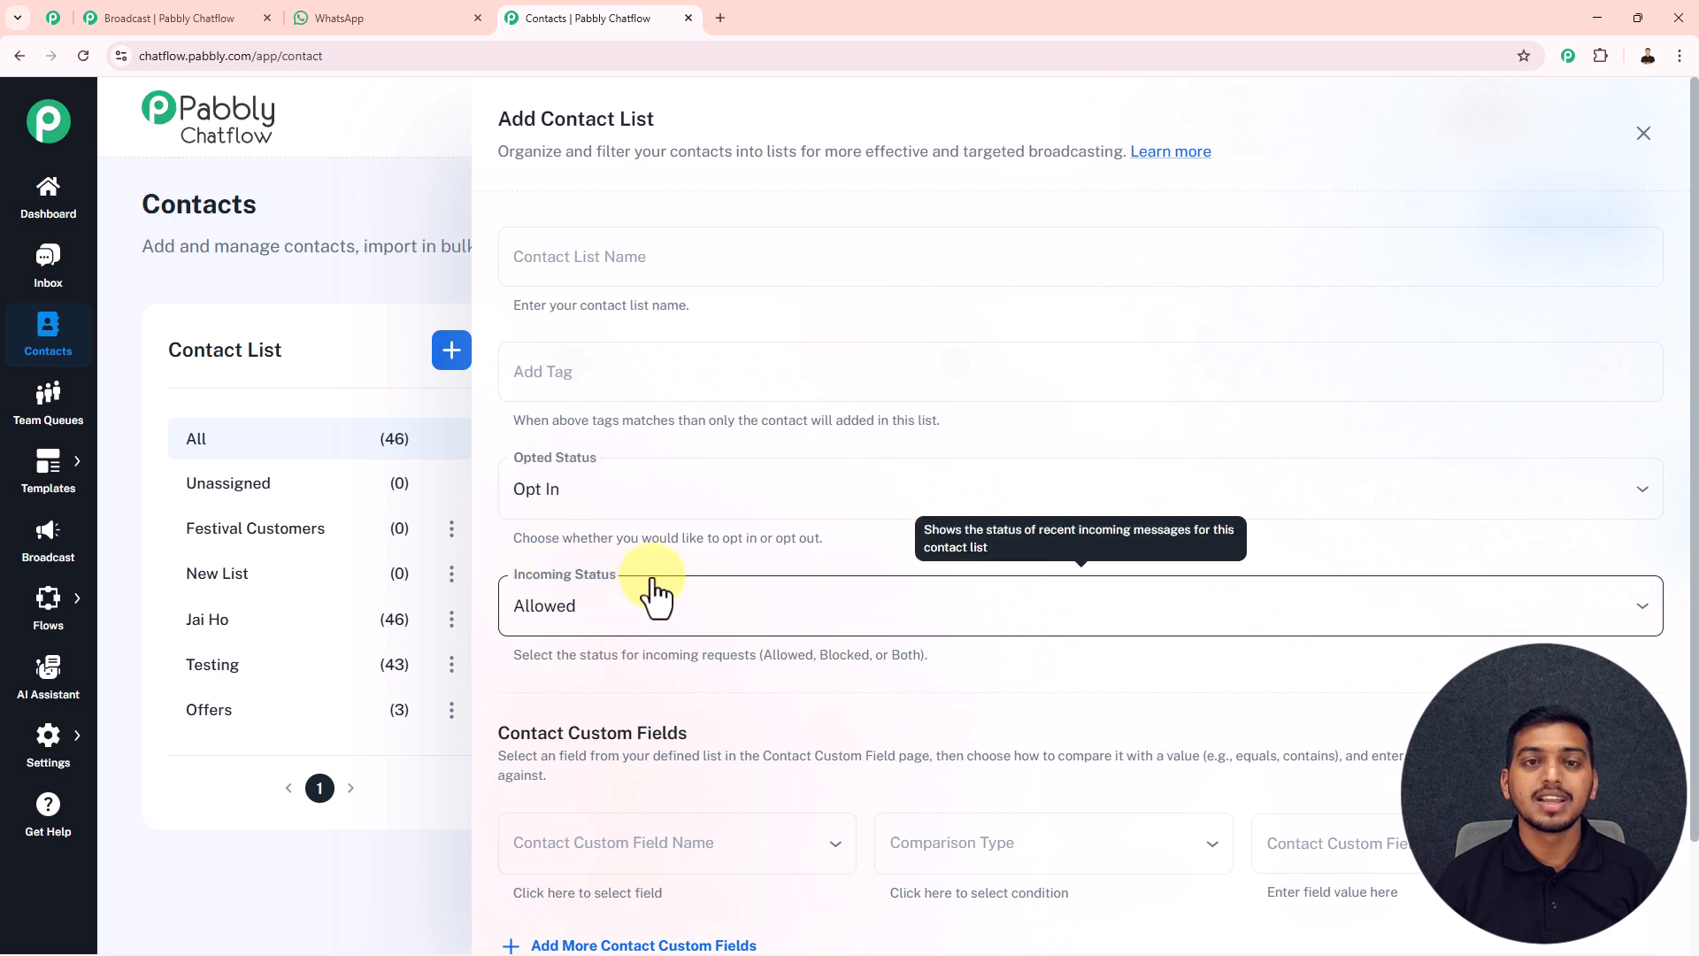
scroll(655, 595, "down", 2)
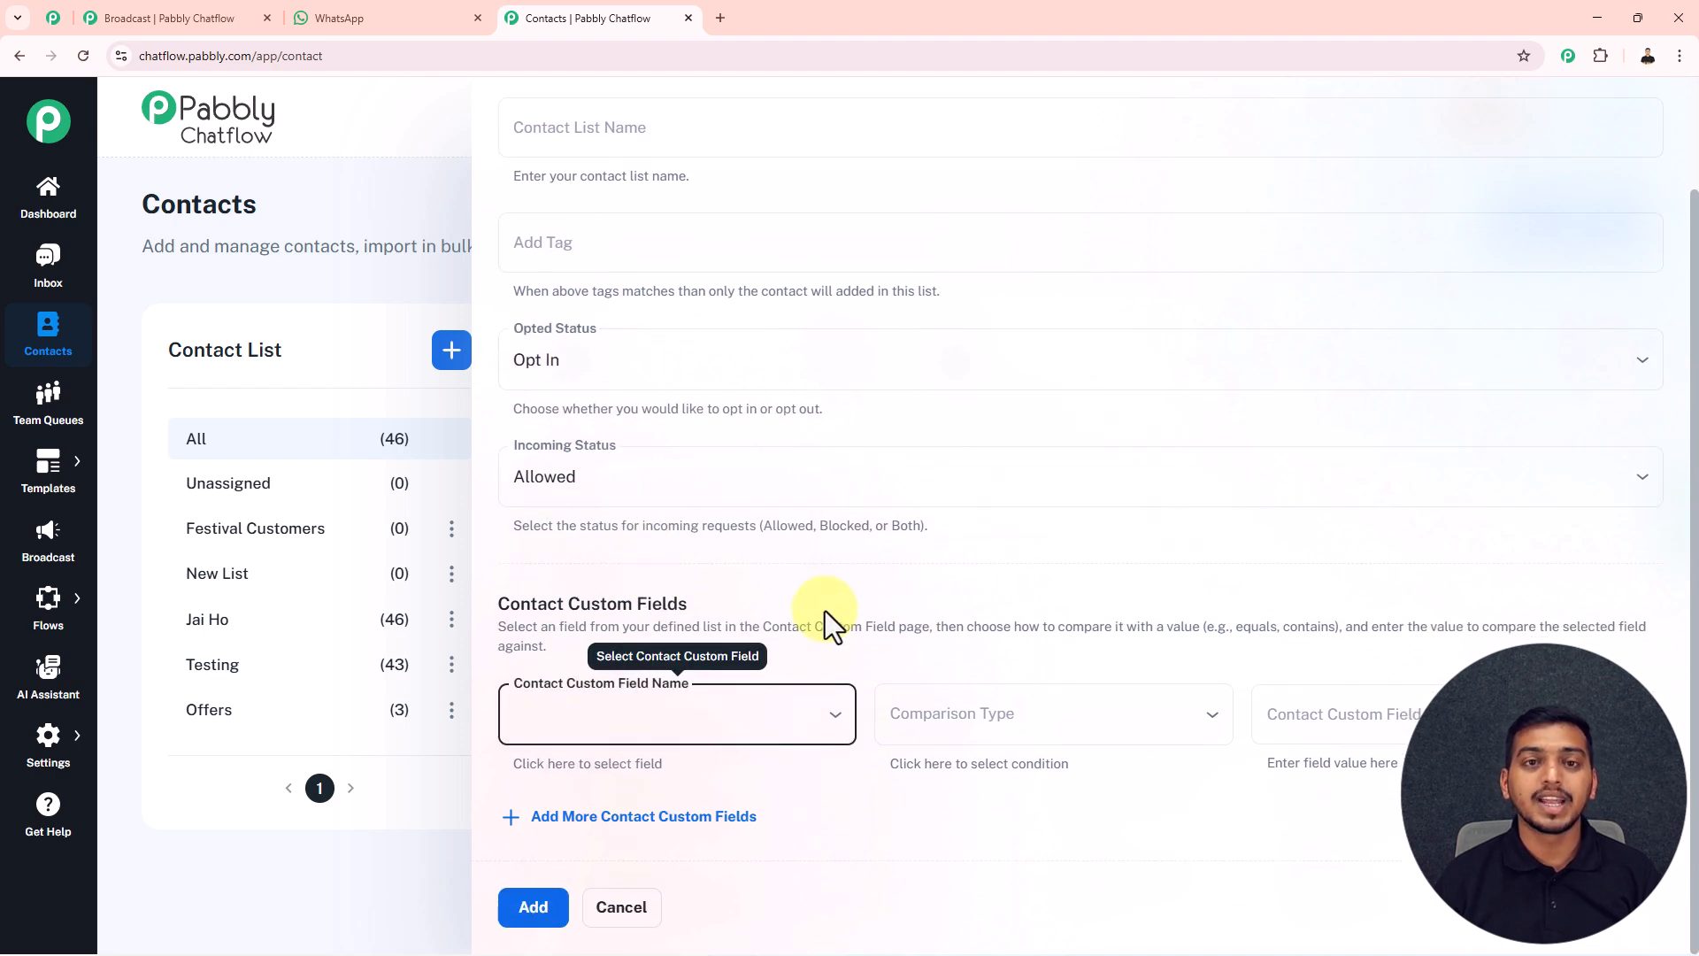
Step: Try FullName as the list's contact custom field, compare it with the Trend Hive message in WhatsApp, and close the form without adding the list
left_click(763, 732)
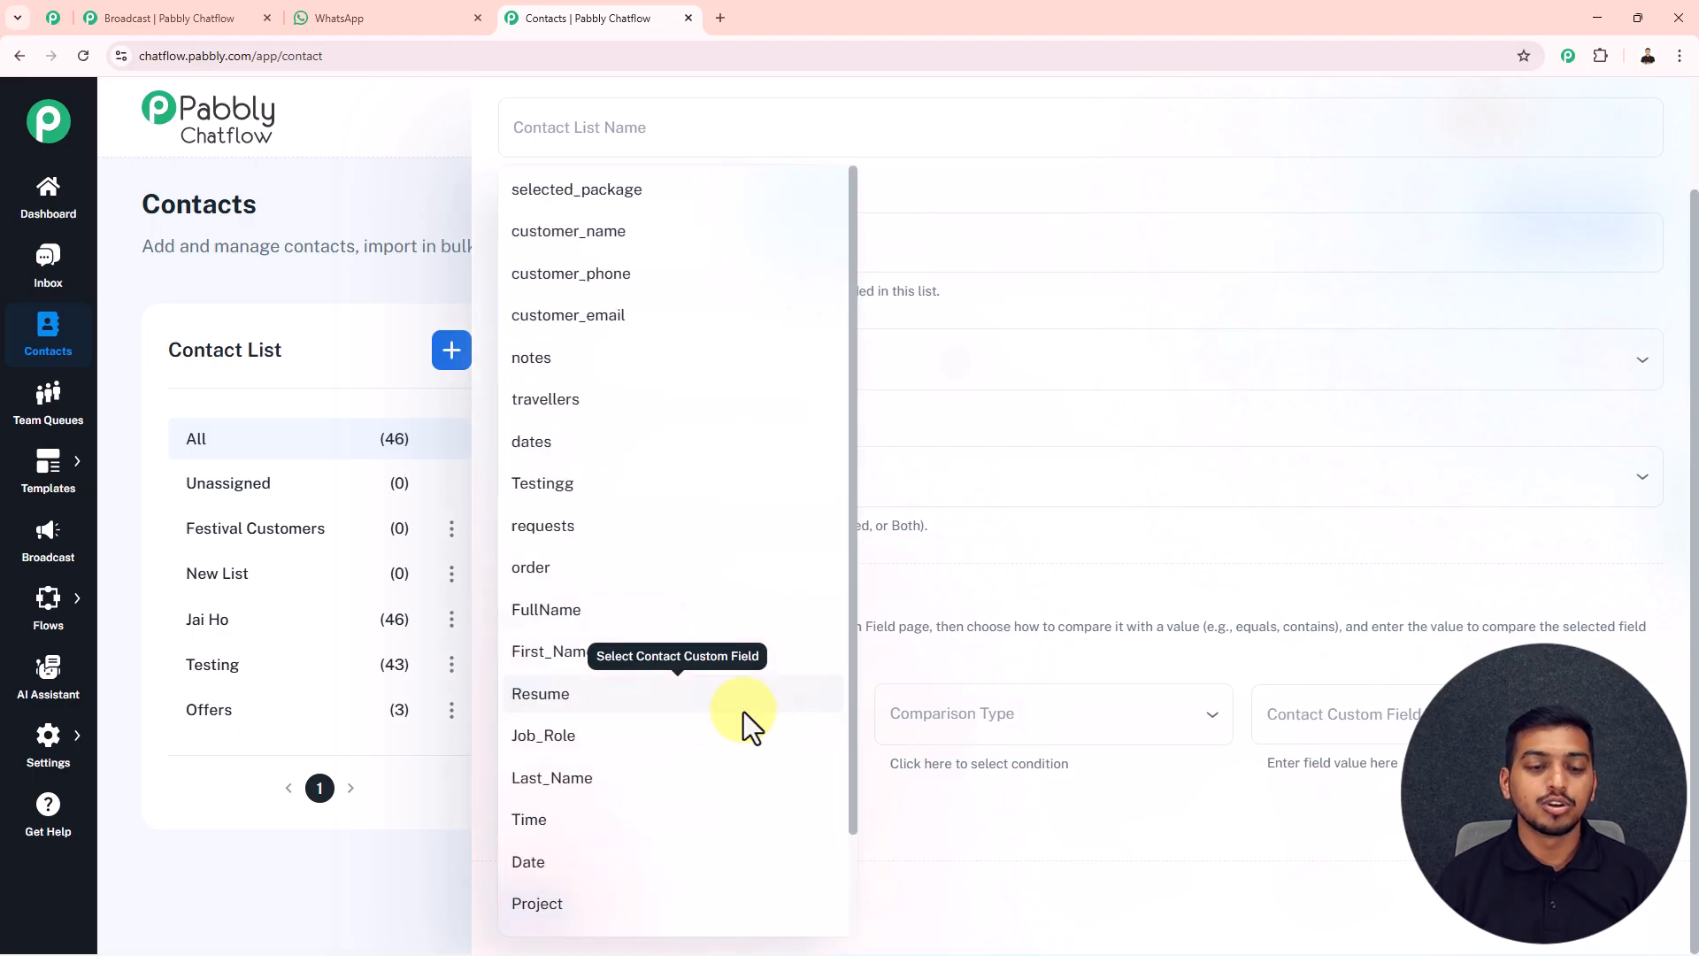
left_click(618, 627)
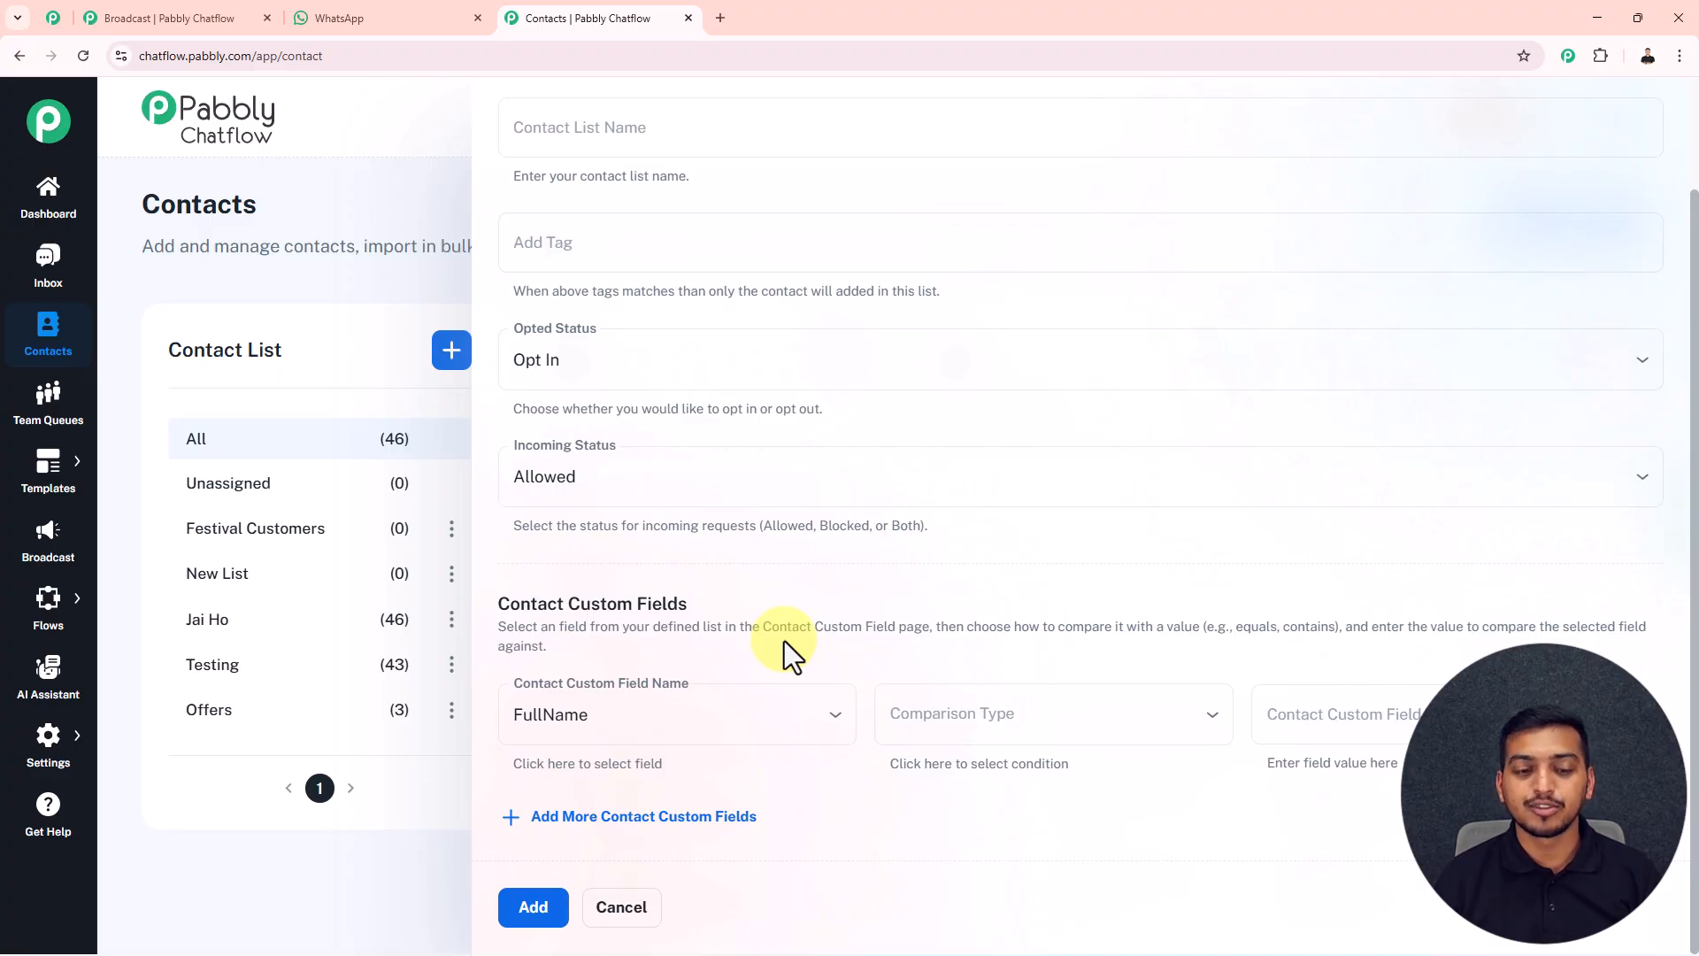
left_click(344, 23)
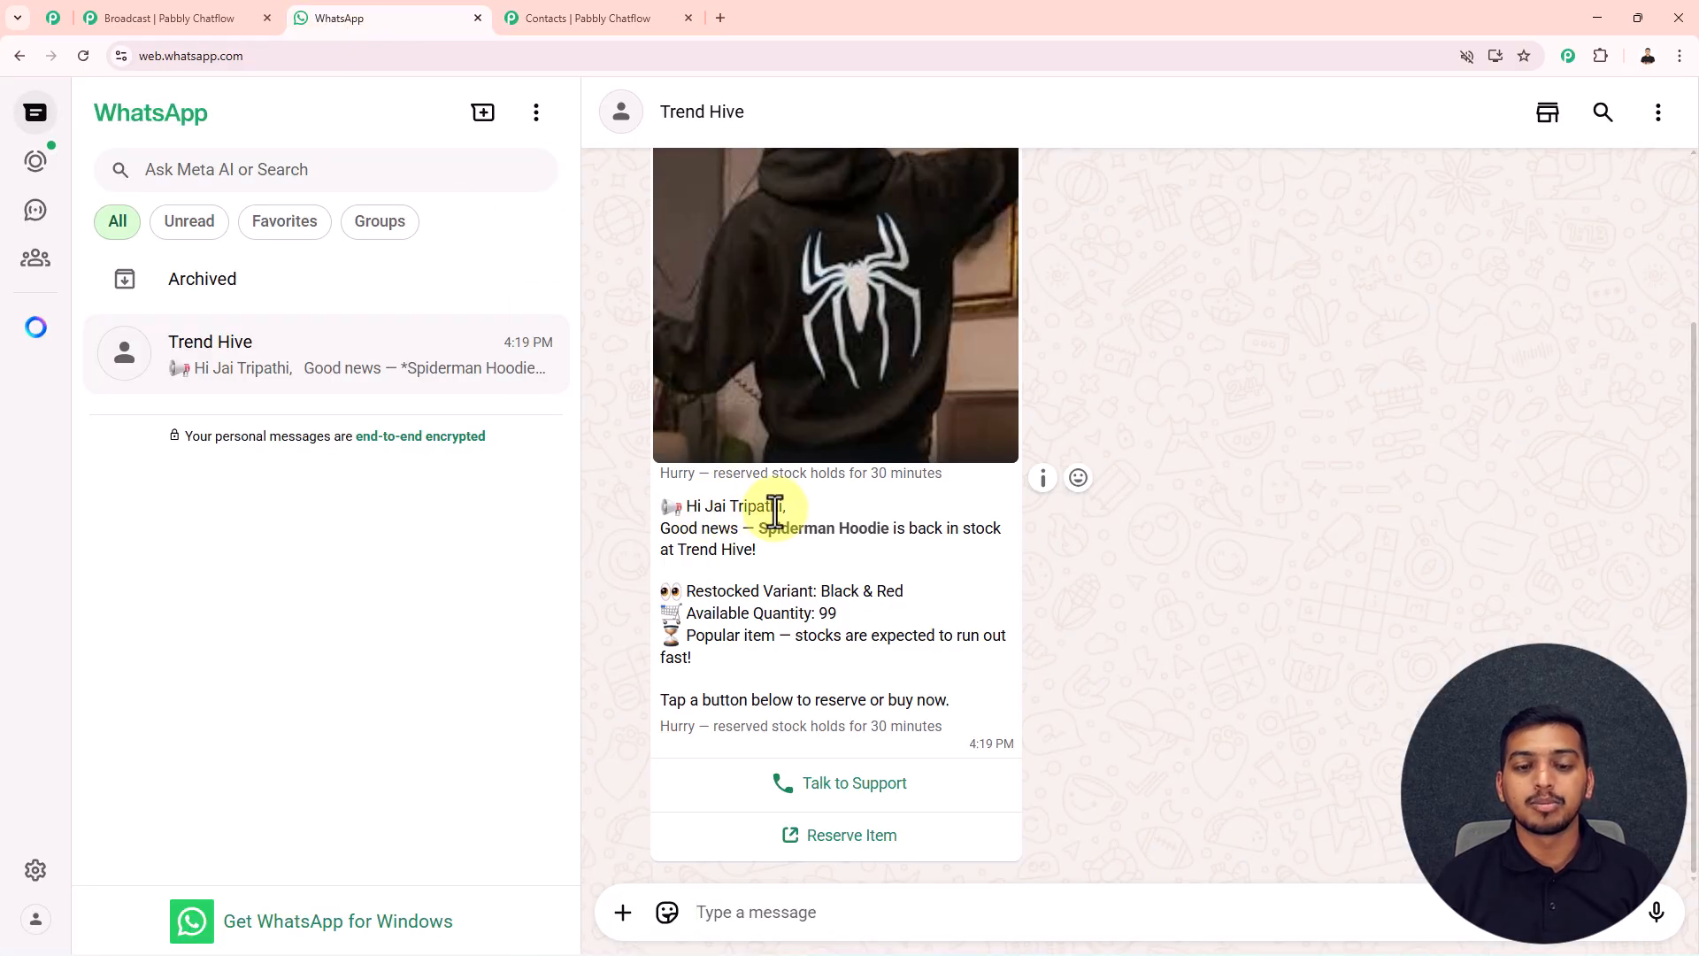
left_click(559, 19)
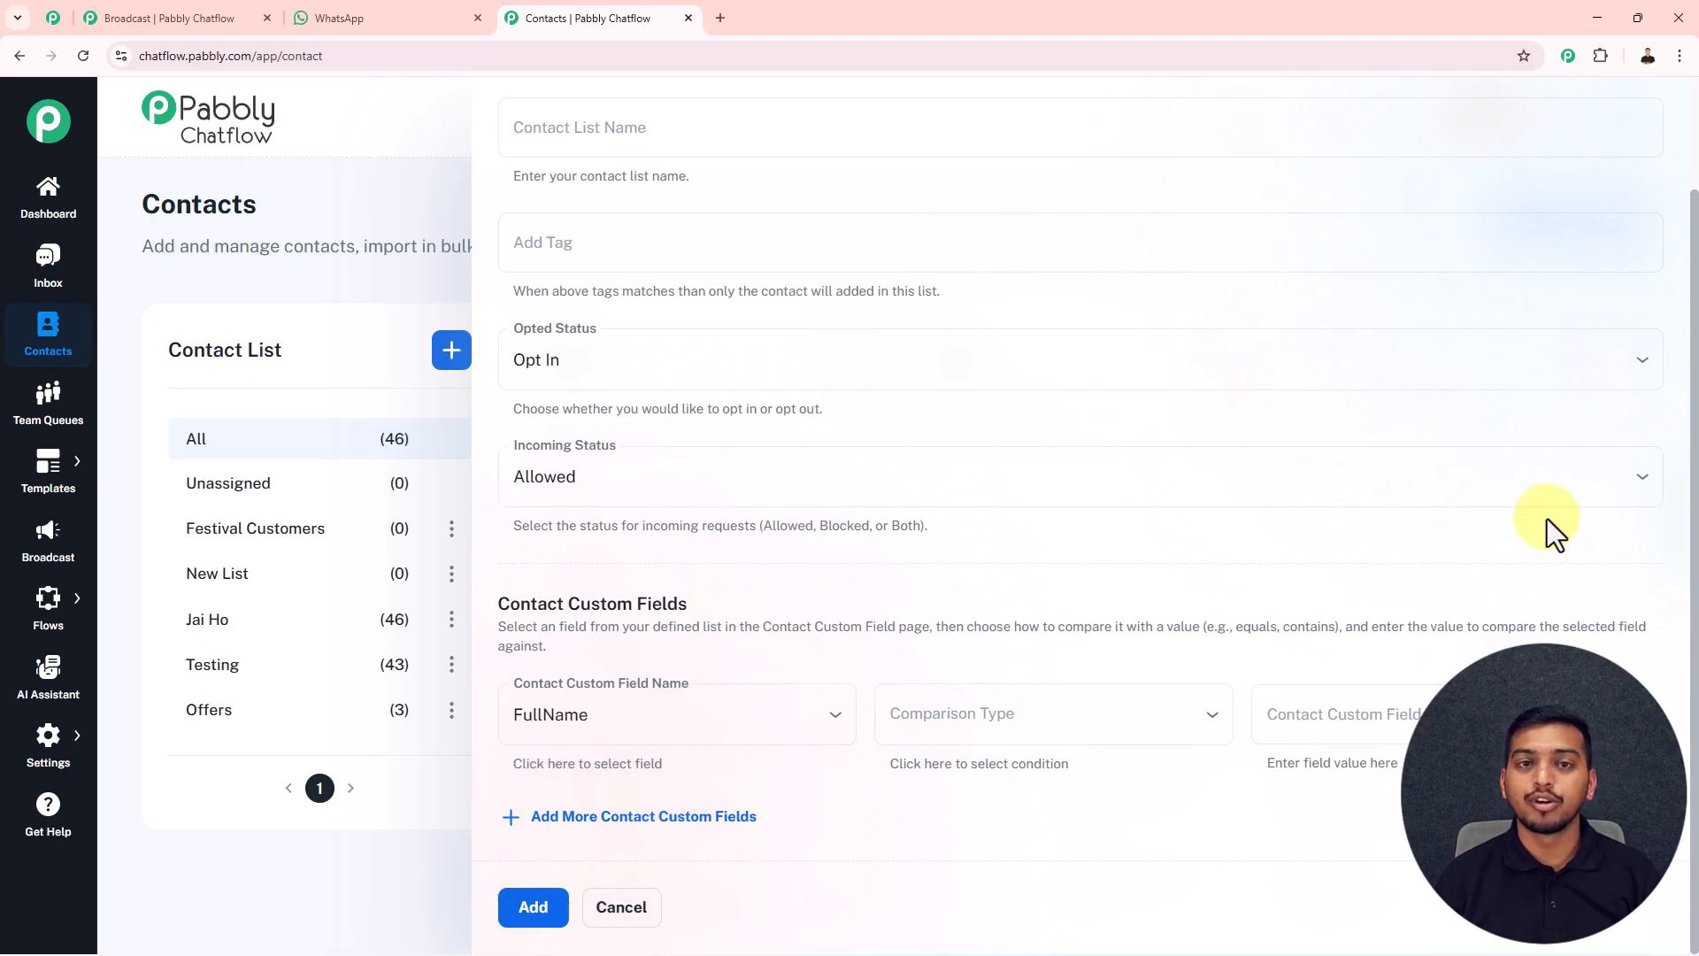
scroll(1611, 372, "up", 2)
left_click(1644, 135)
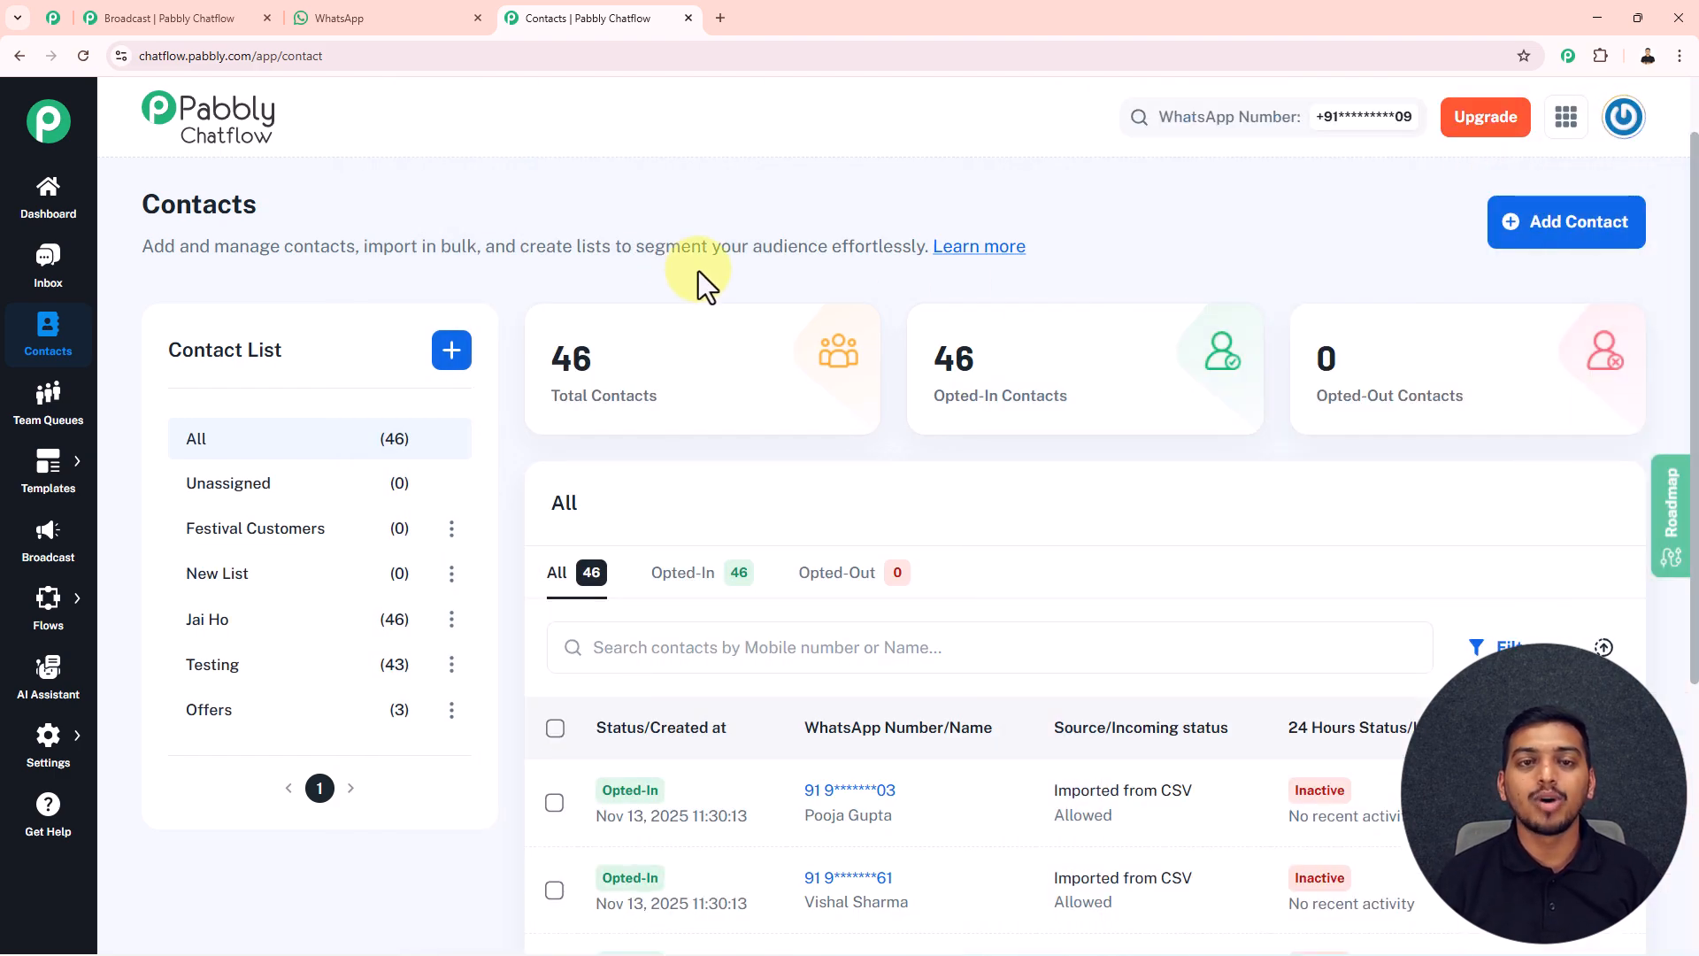
Step: Start a new message template in the Utility category
mouse_move(48, 470)
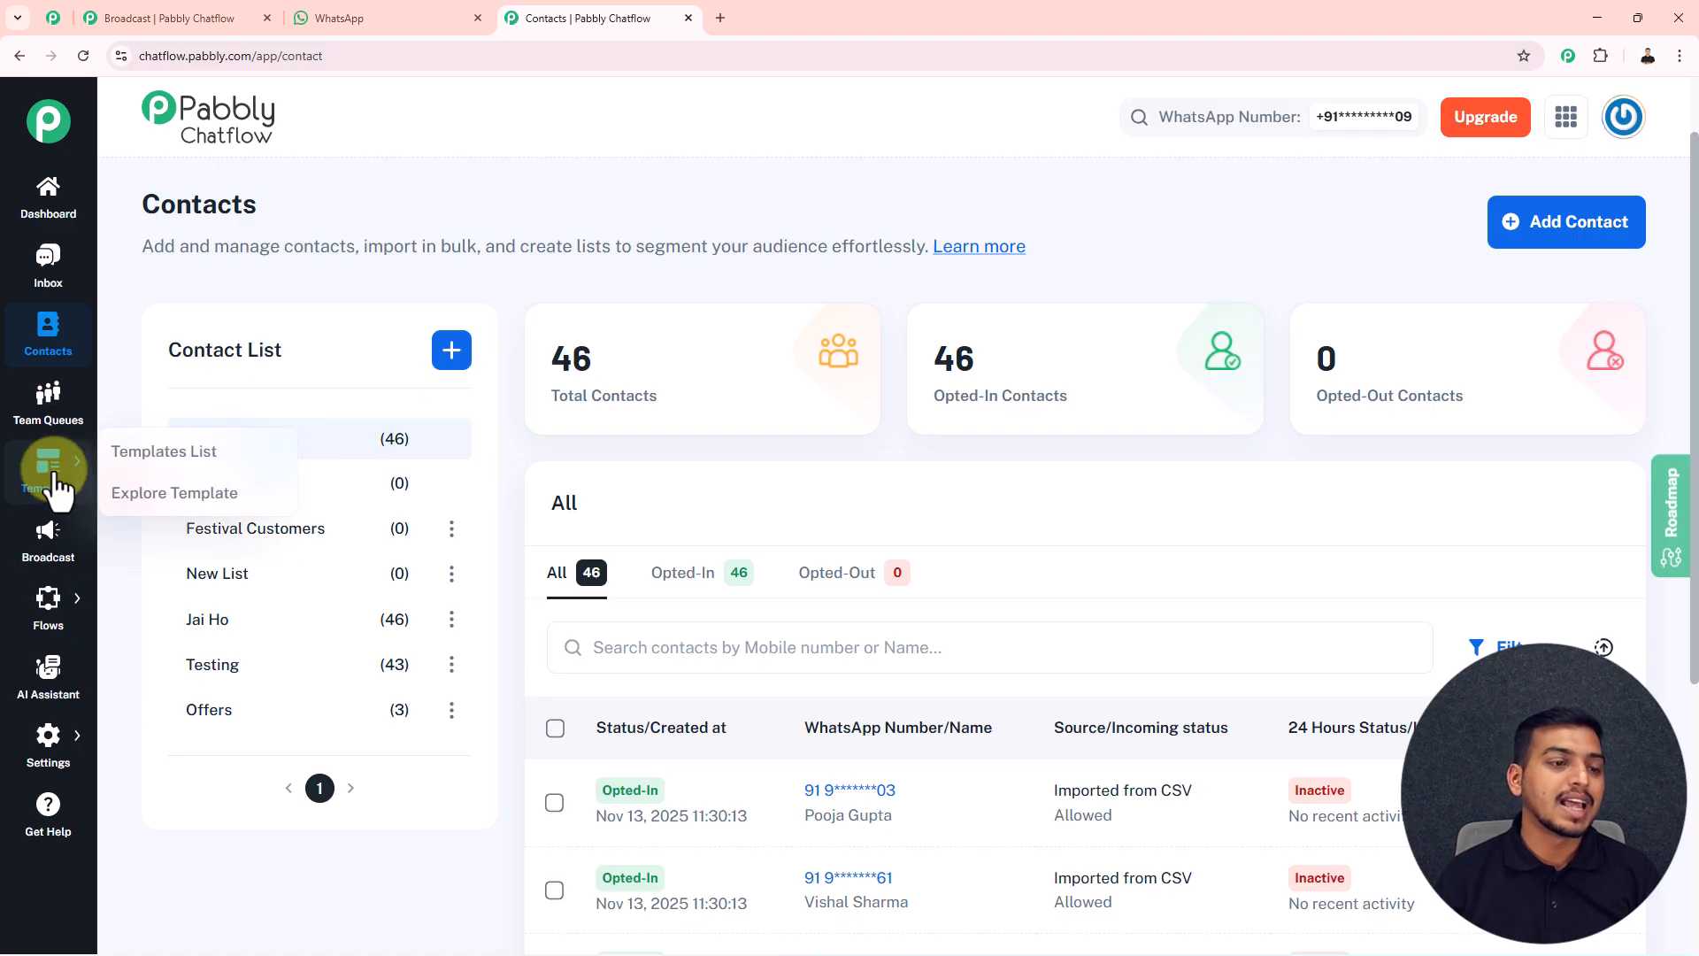
left_click(153, 468)
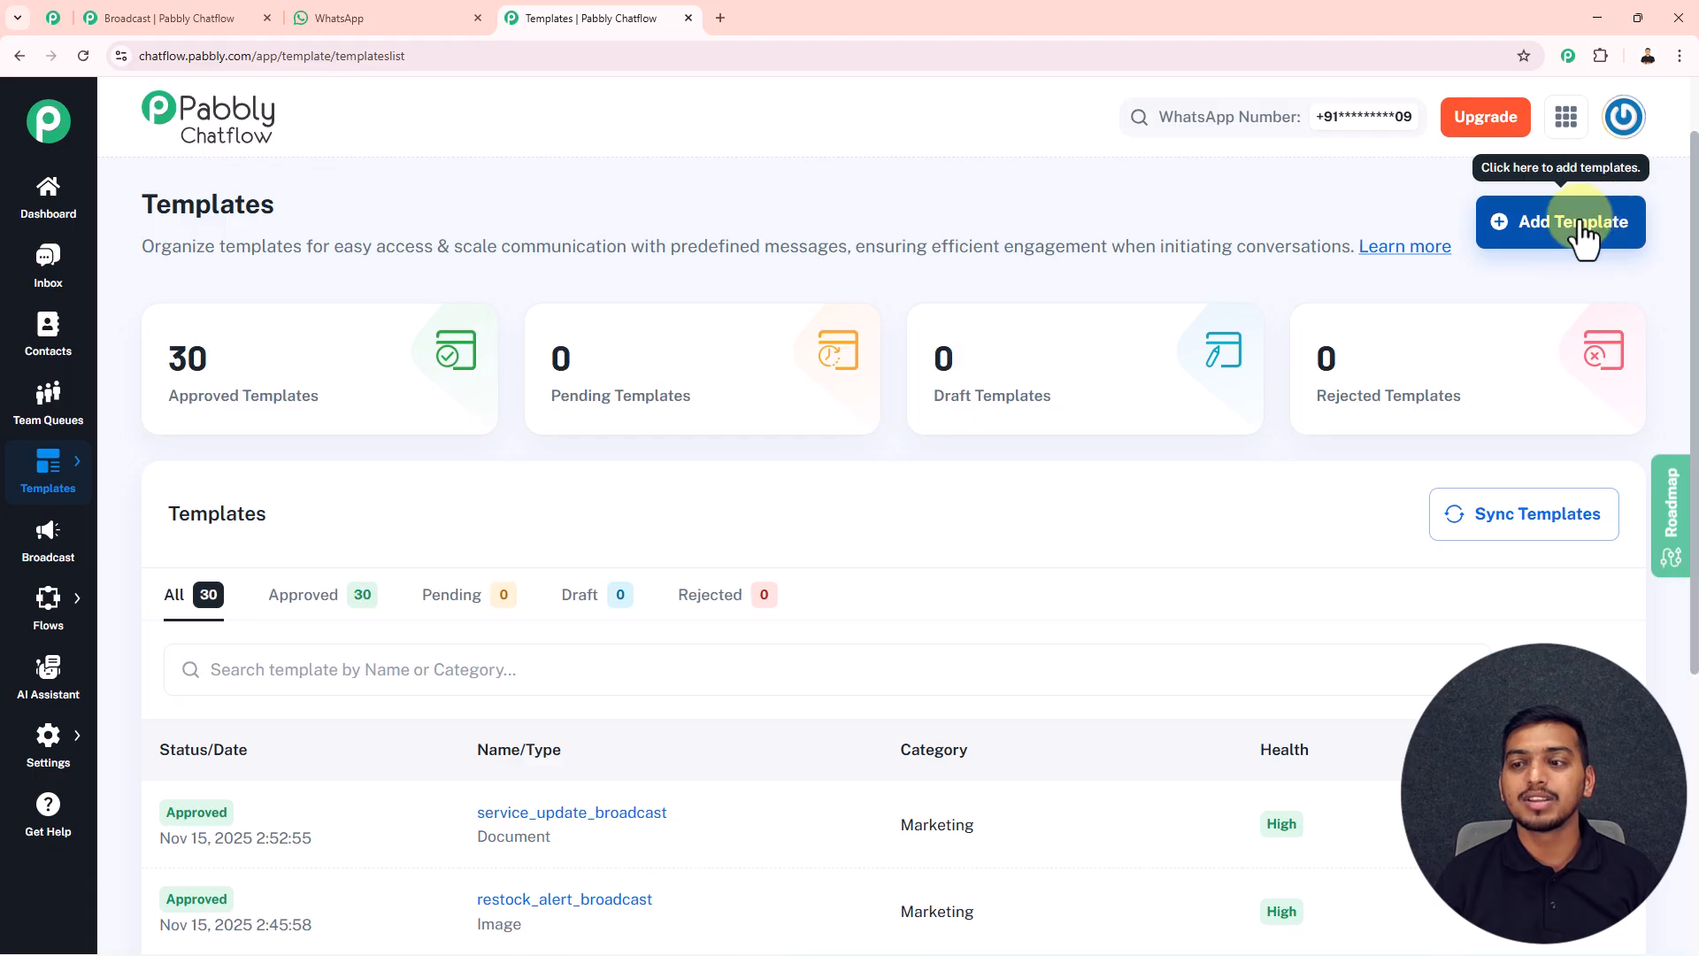
left_click(1578, 221)
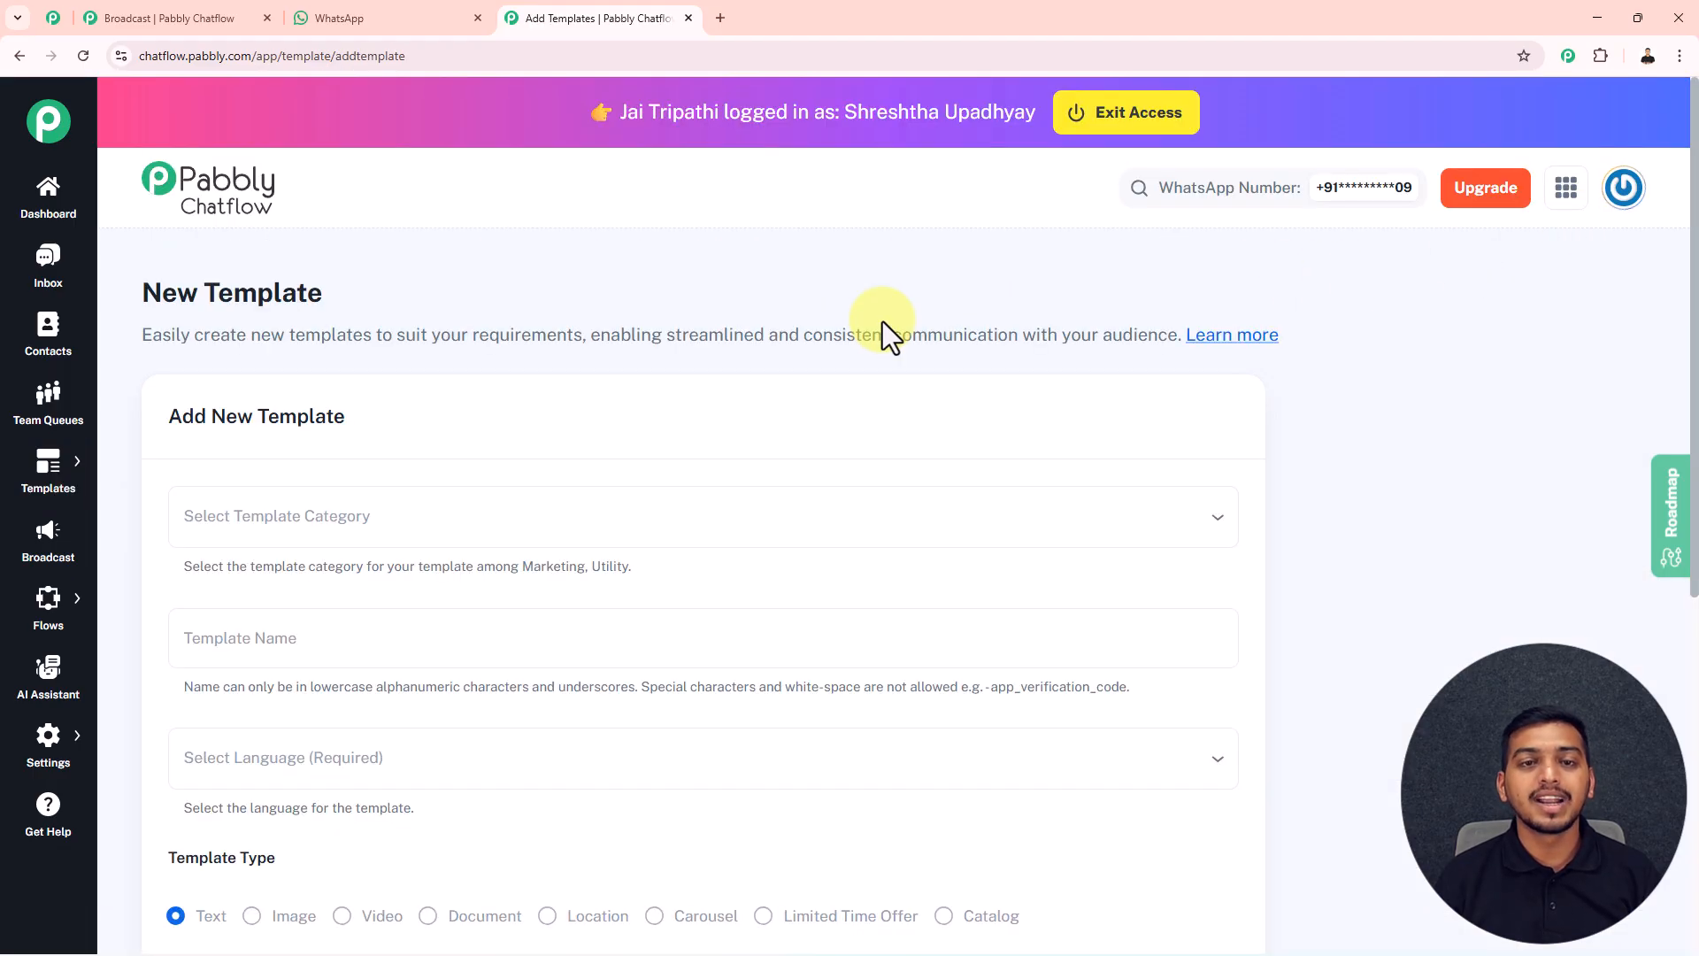
left_click(297, 521)
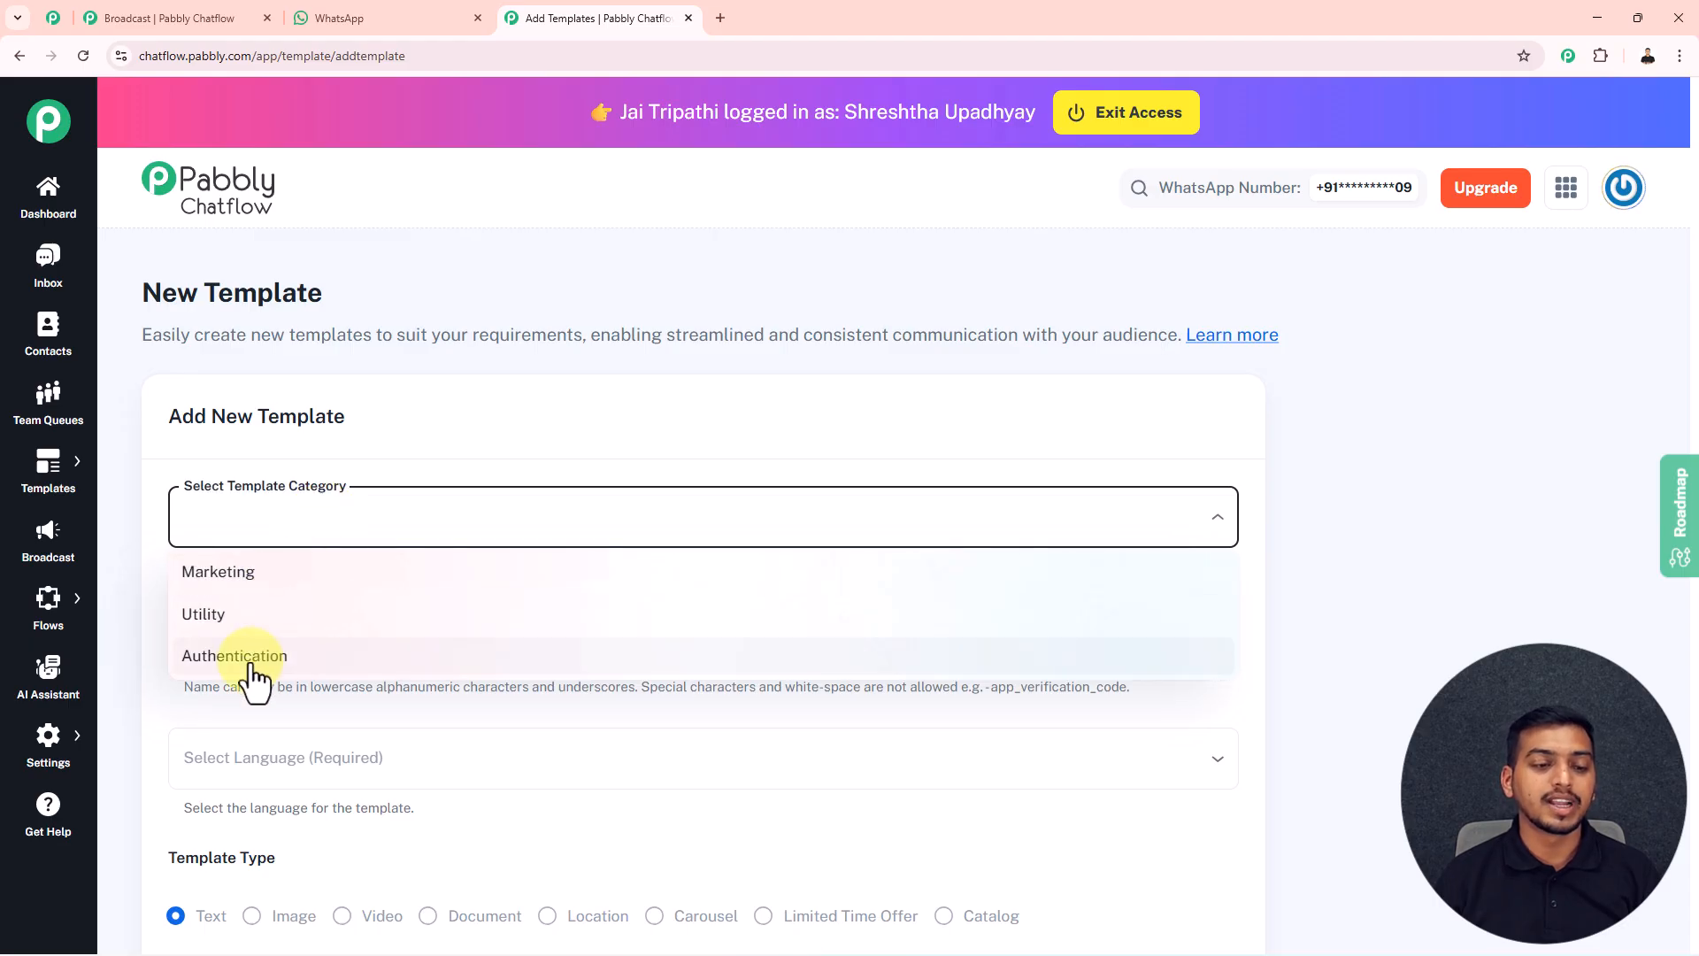
left_click(280, 628)
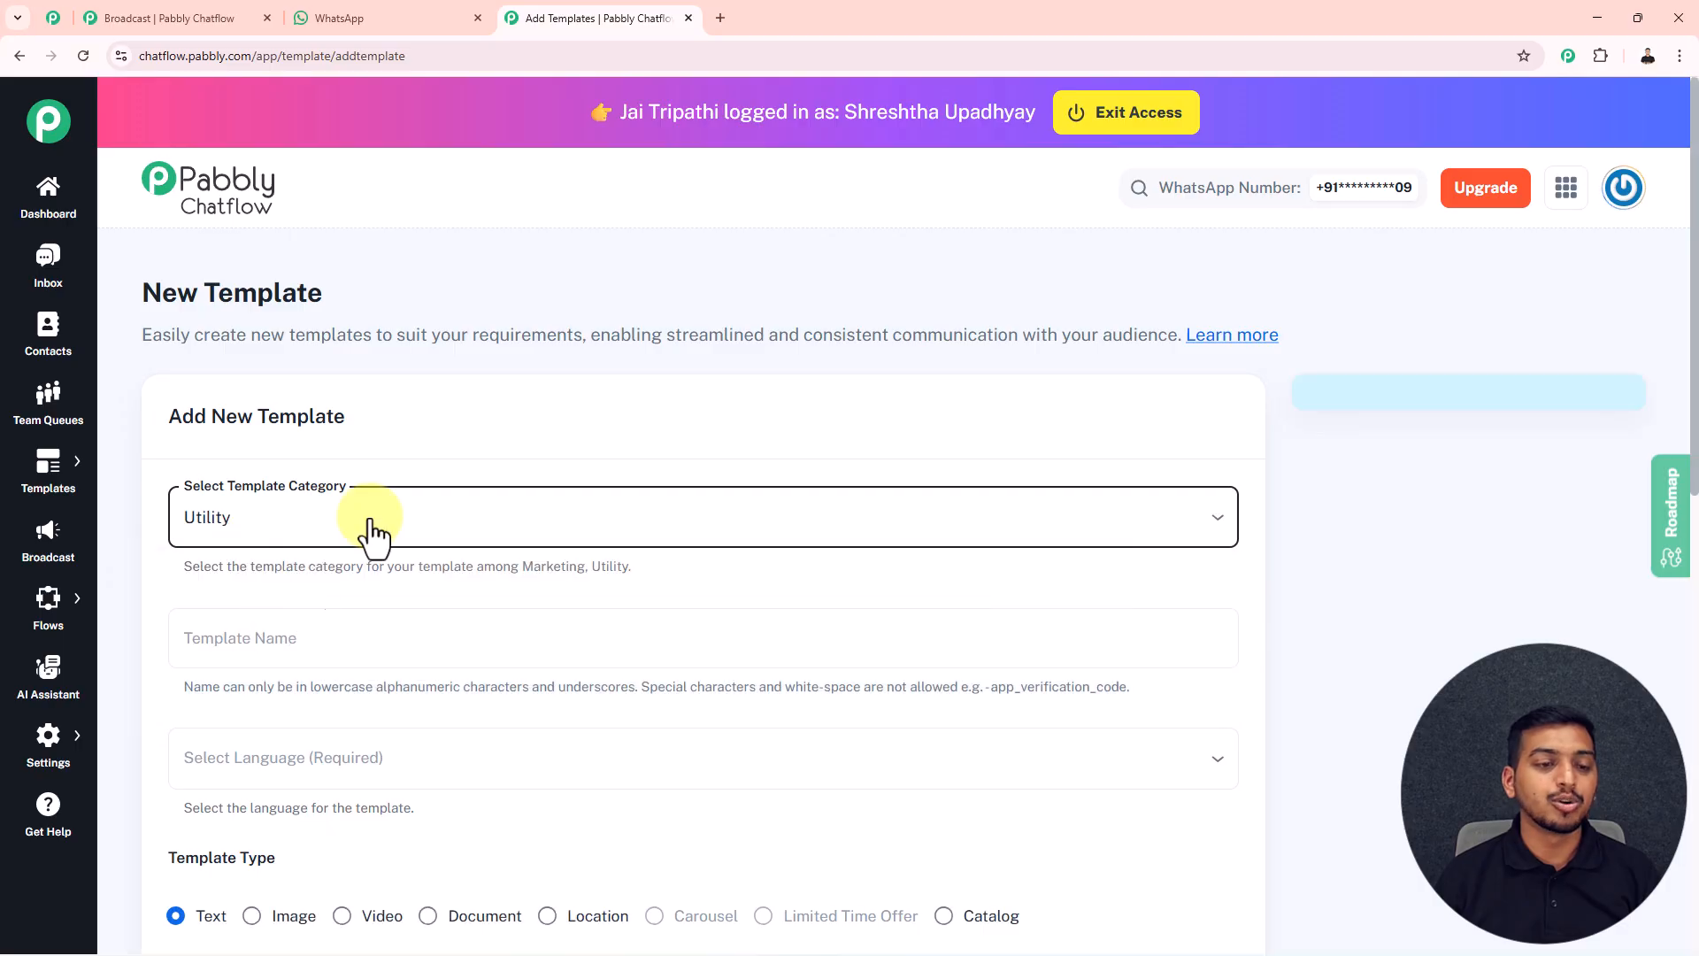
Step: Name the template hello_world and set its language to English
scroll(505, 400, "down", 2)
left_click(275, 465)
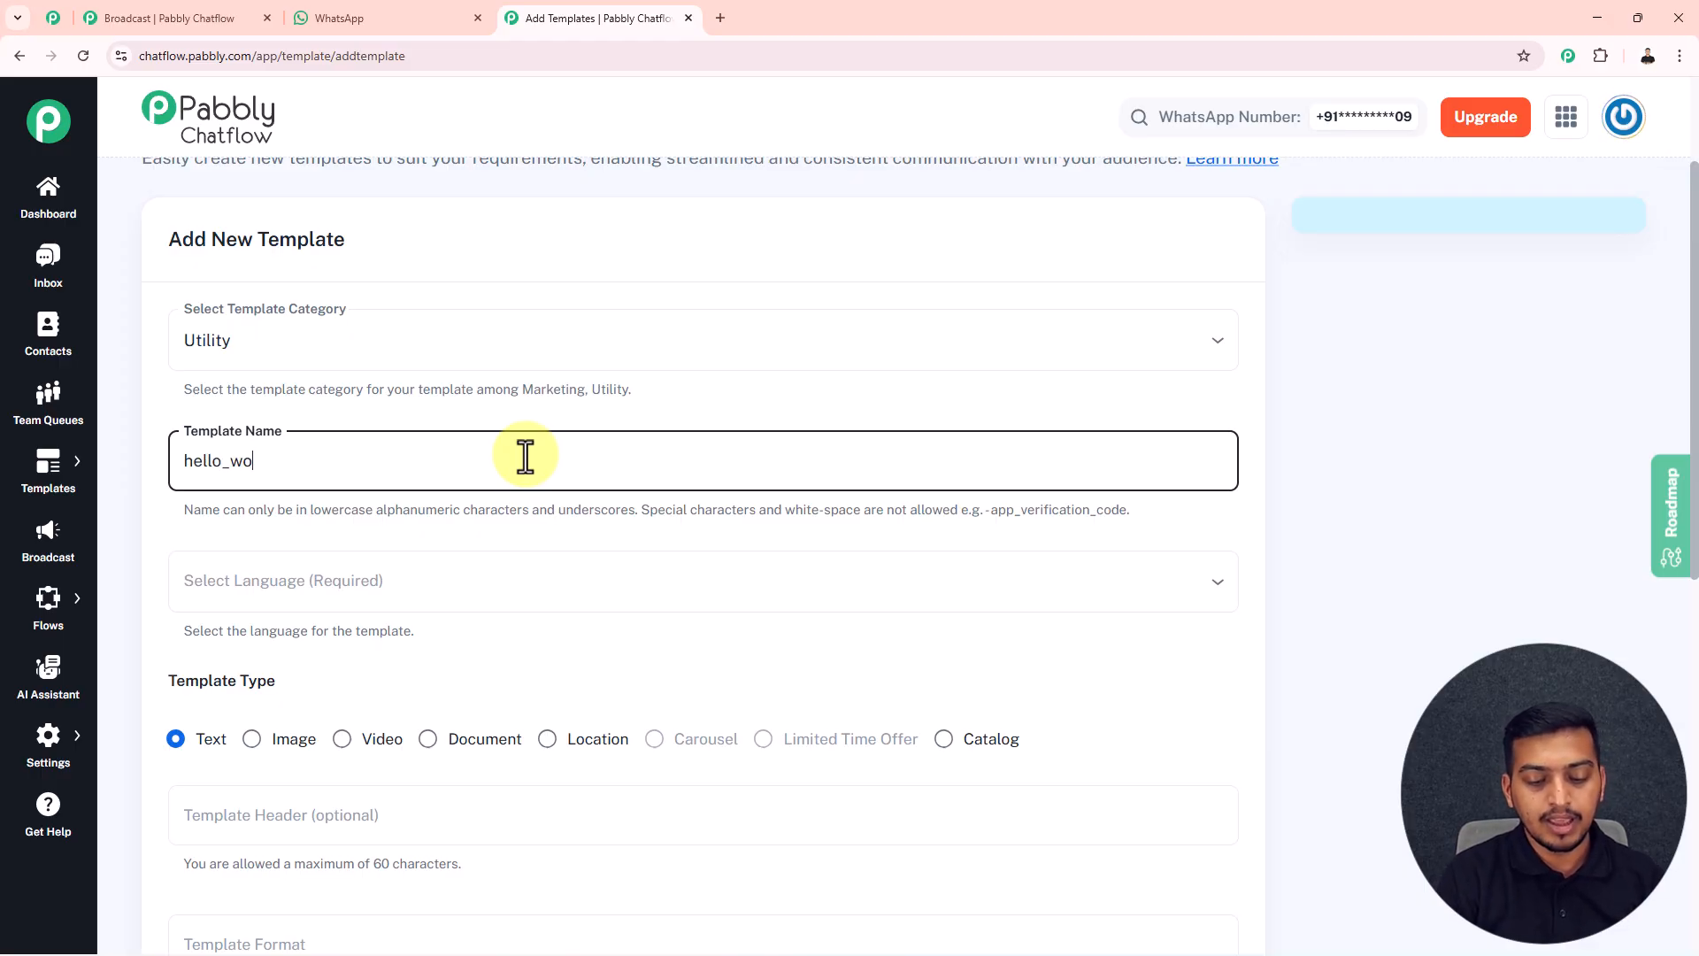
left_click(477, 582)
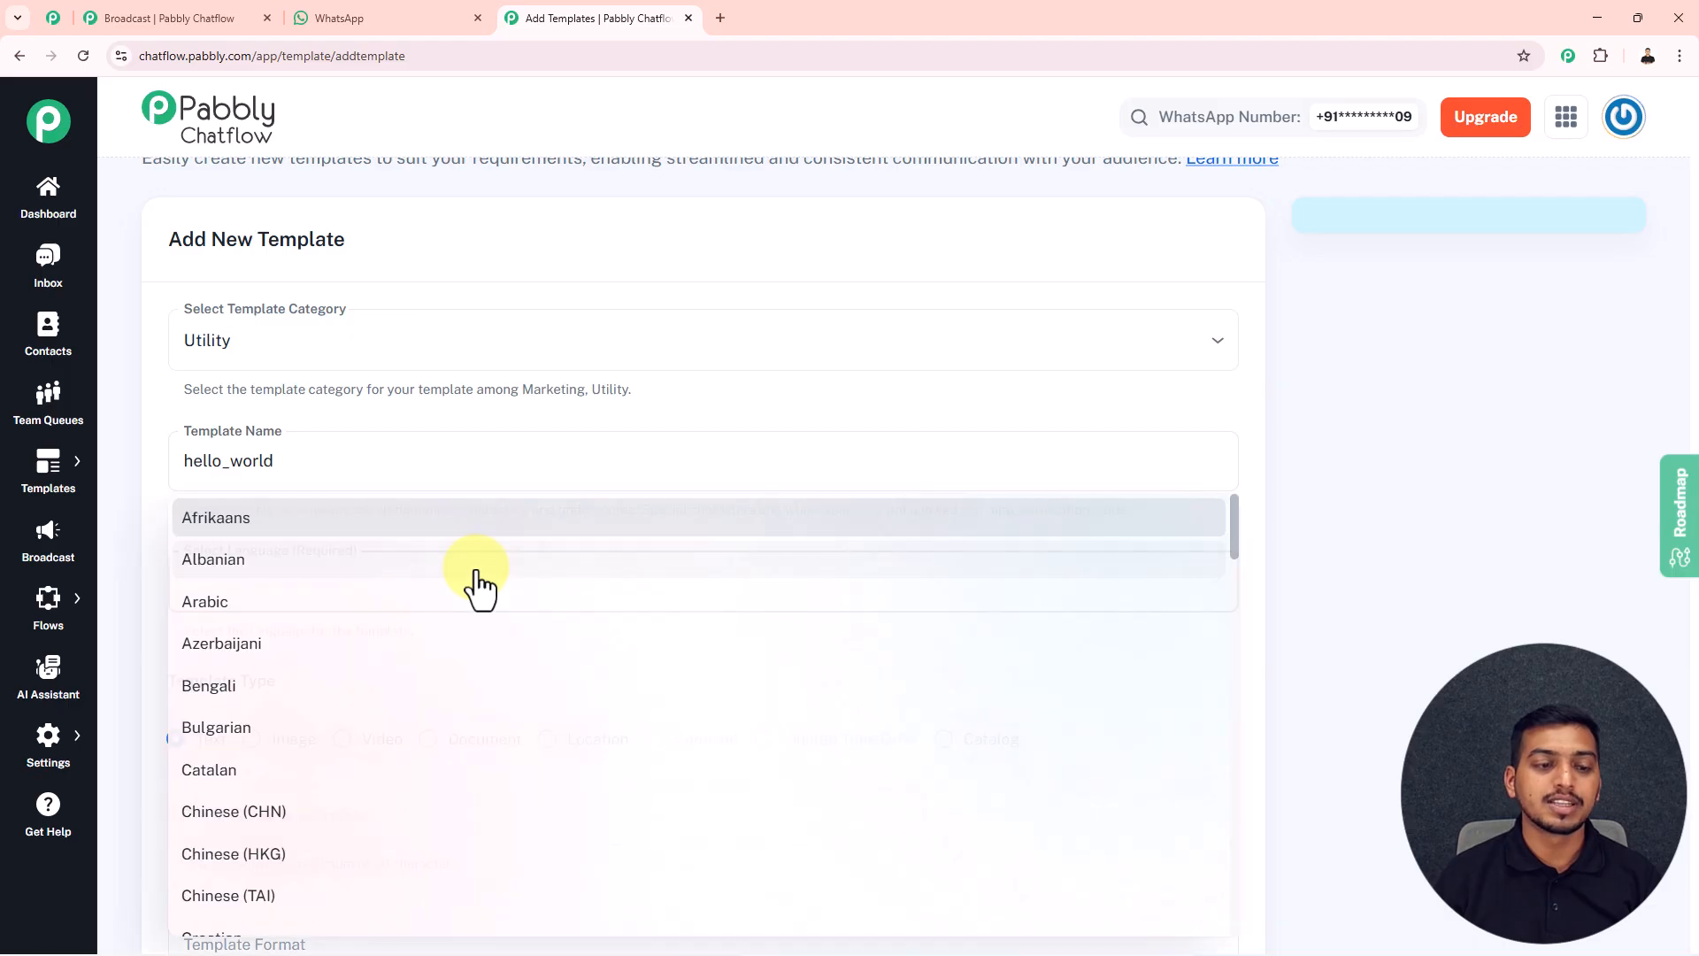
key("e")
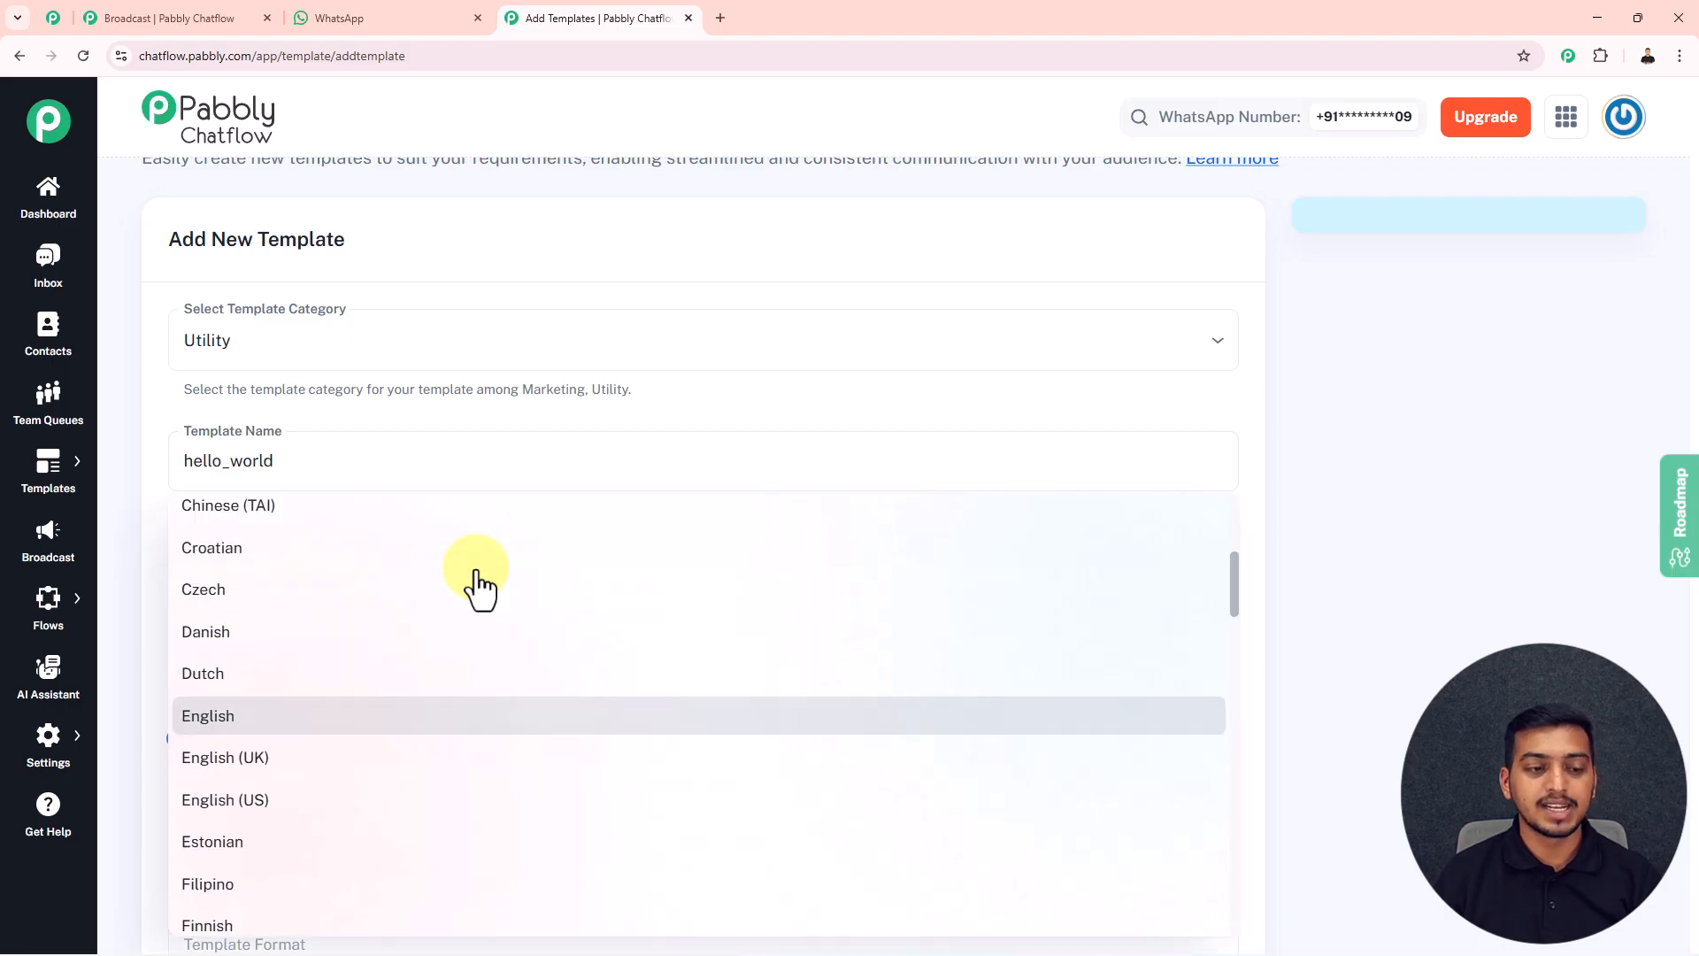
left_click(298, 715)
Step: Try the Image template type and its form fields, and switch back to Text
scroll(425, 579, "down", 3)
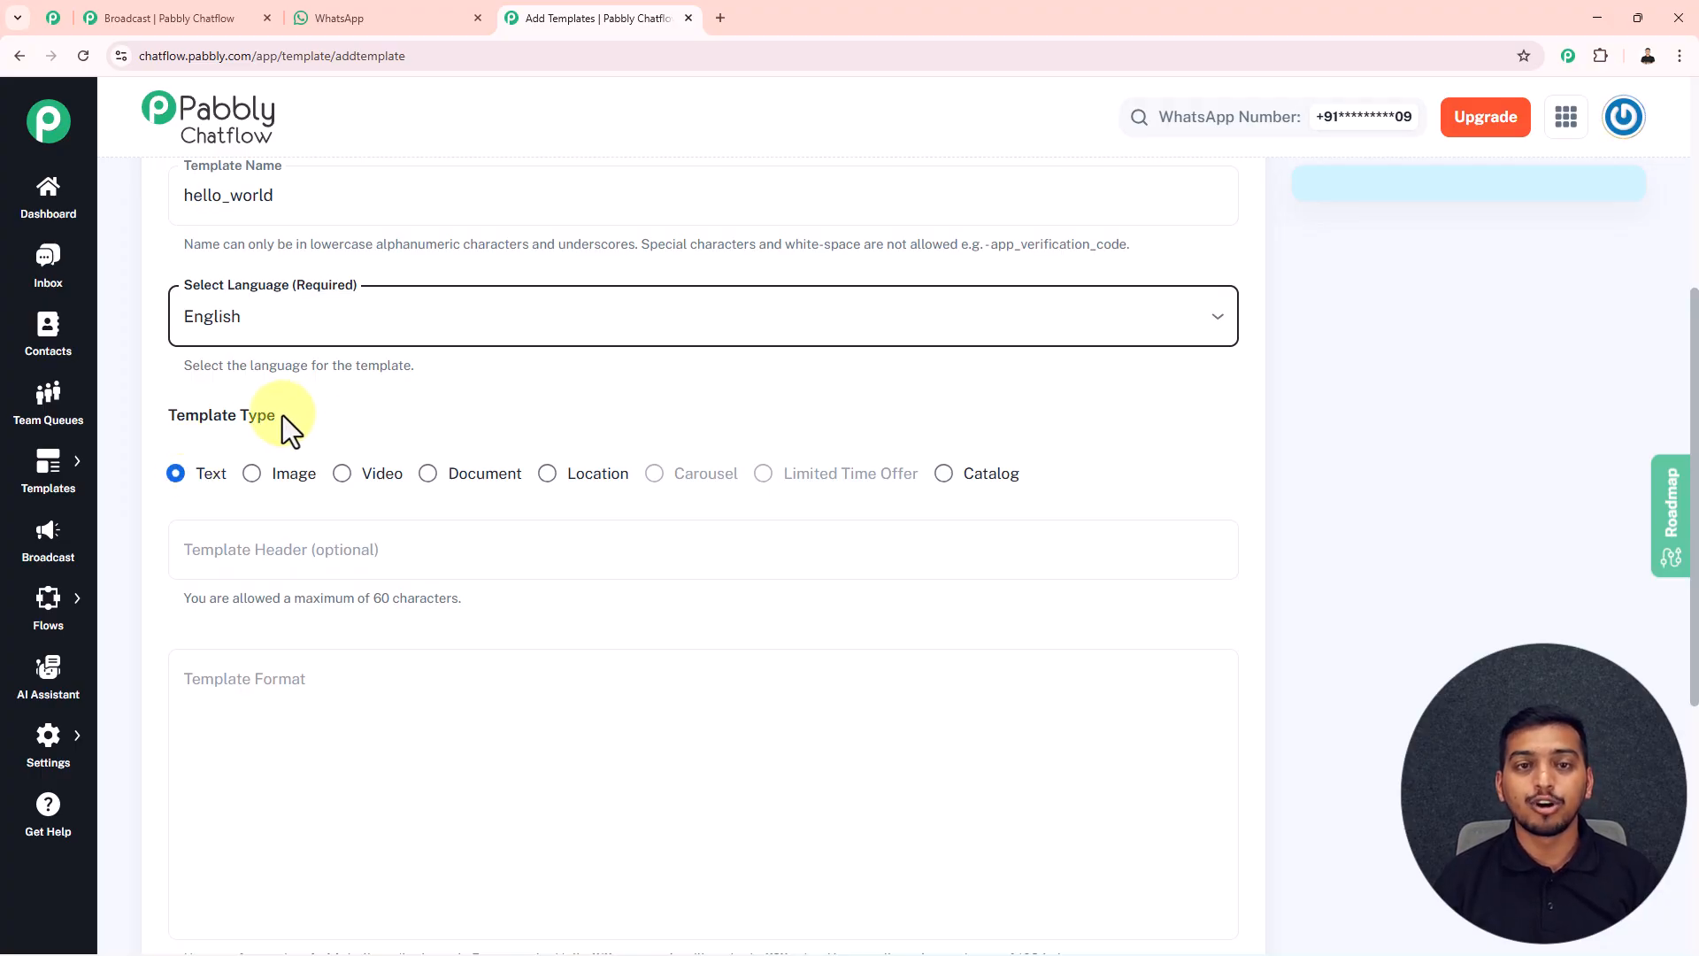
left_click(253, 475)
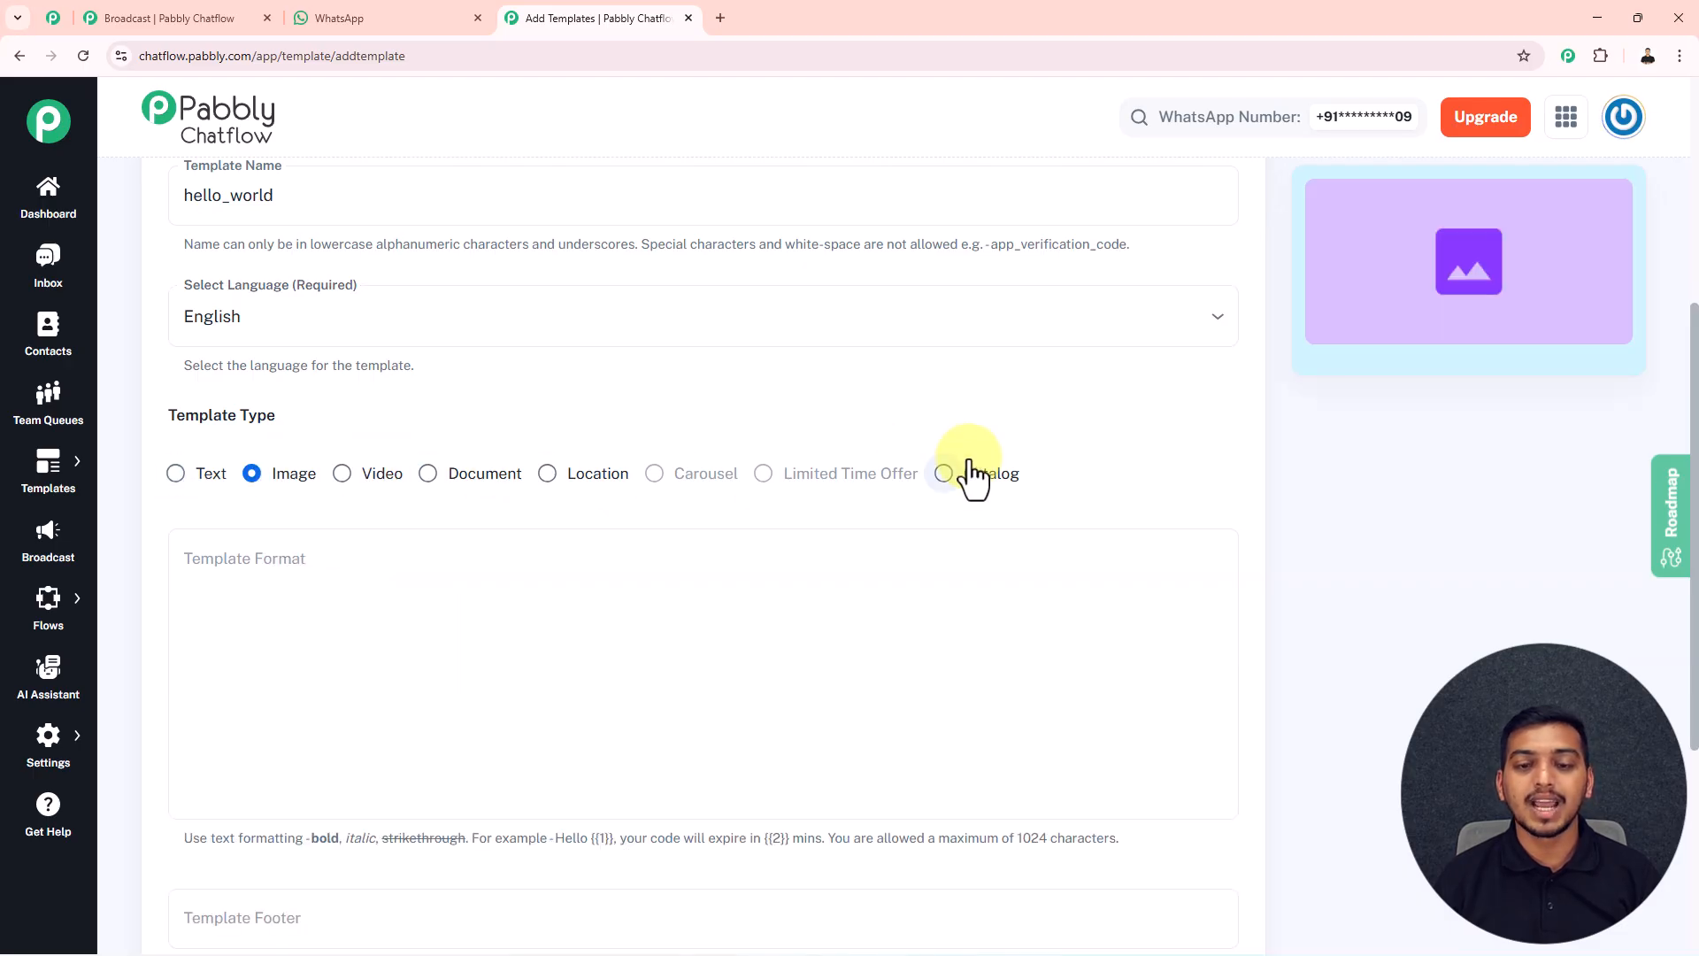
scroll(531, 460, "down", 2)
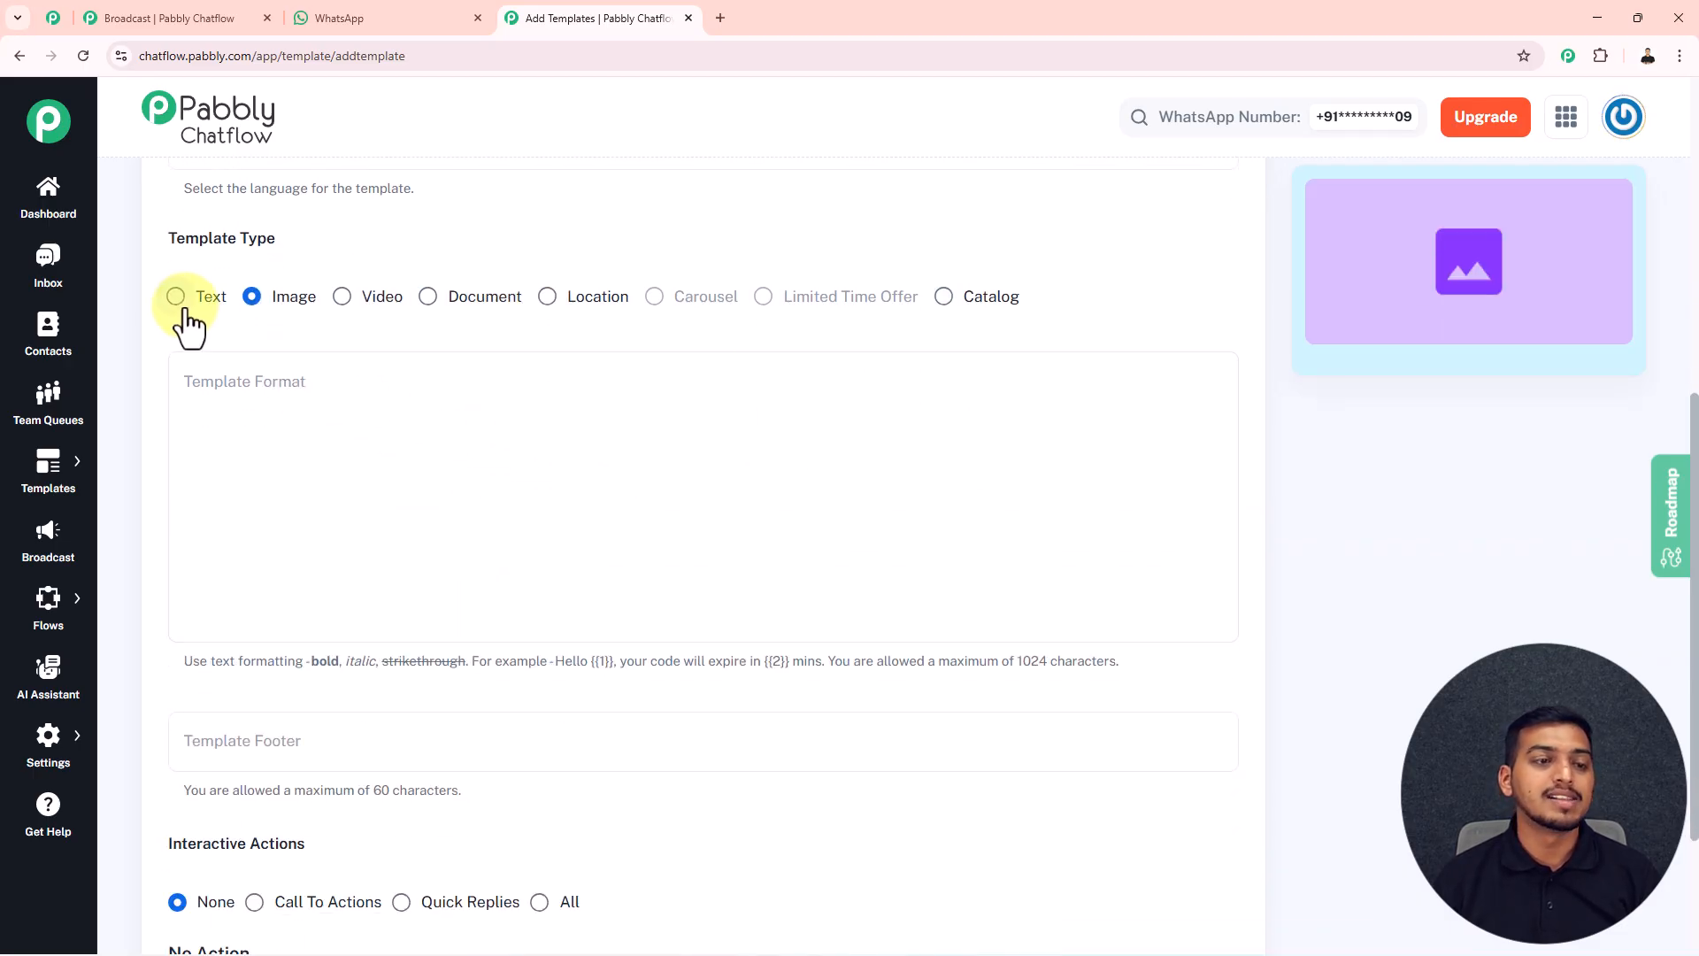
left_click(176, 299)
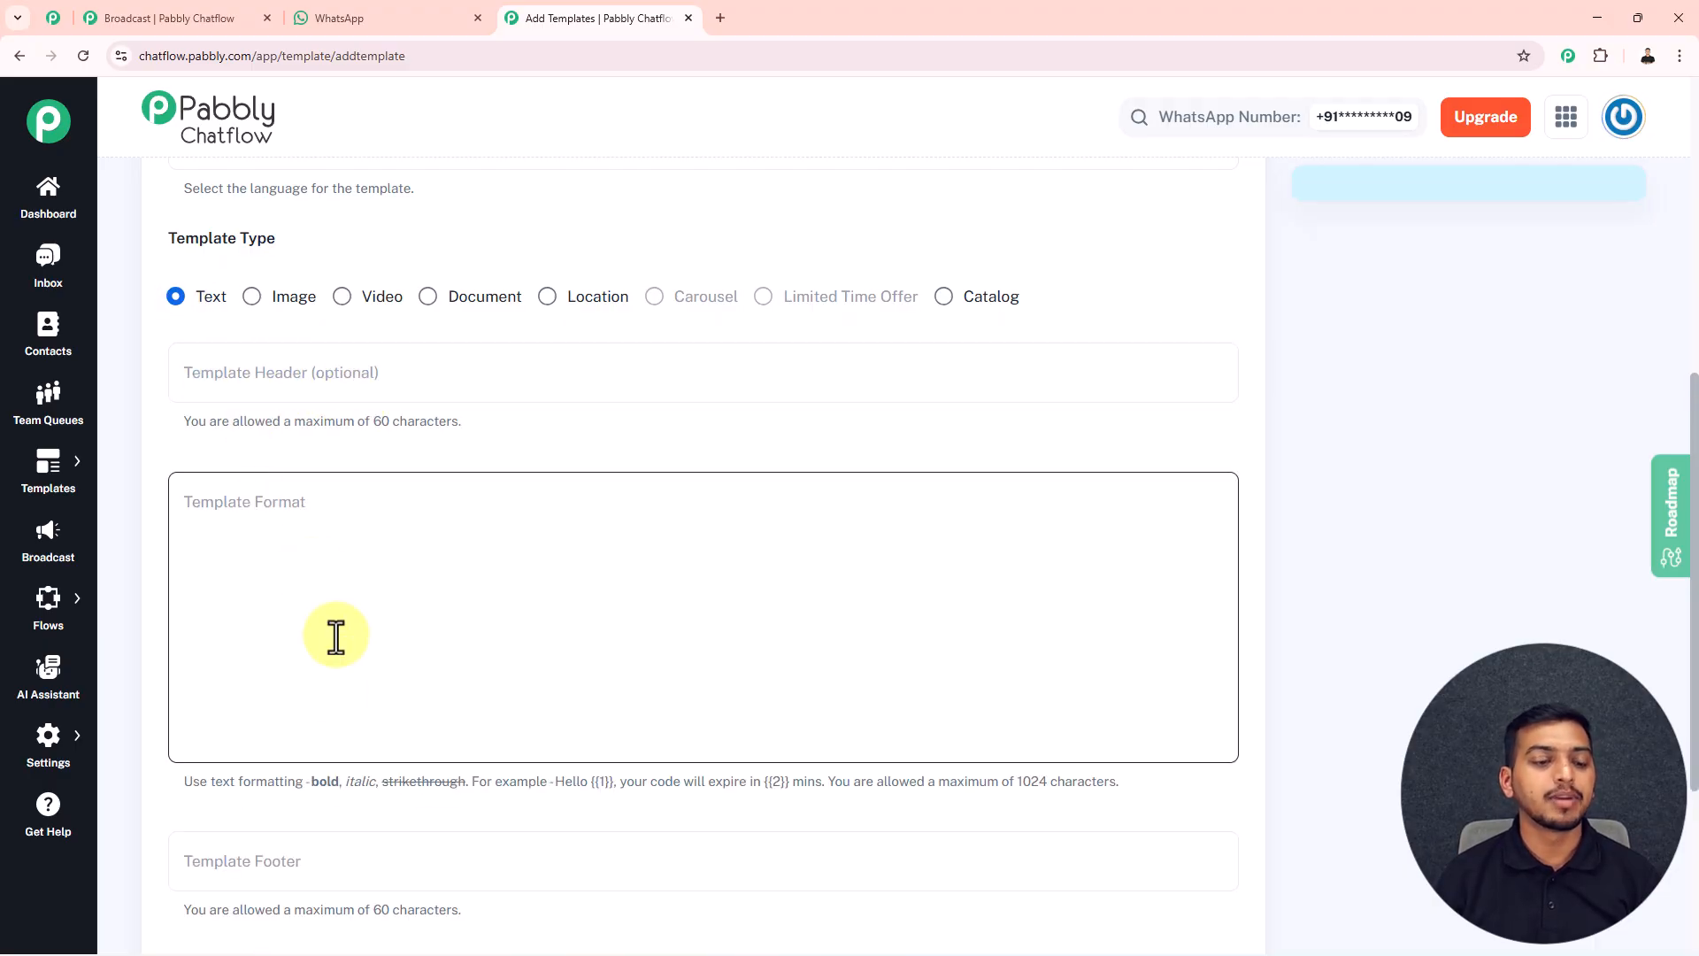
Step: Fill in the template with the header "hello", the body "hello this is a test" and the footer "bye"
left_click(314, 363)
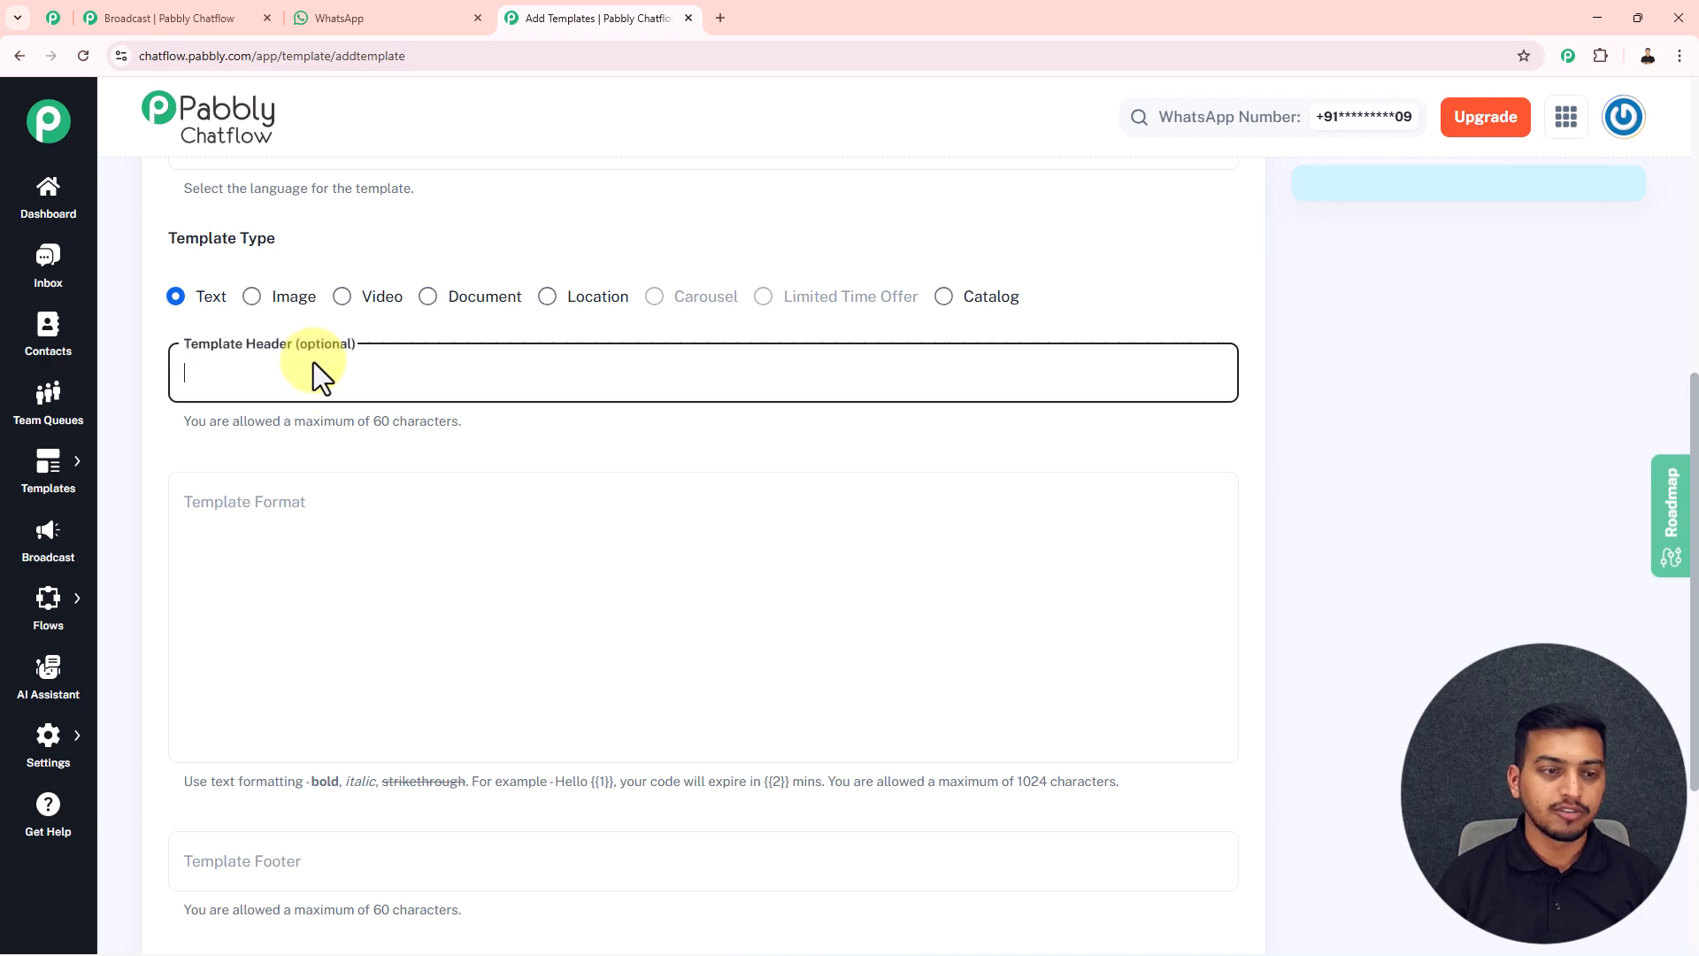
type("hello")
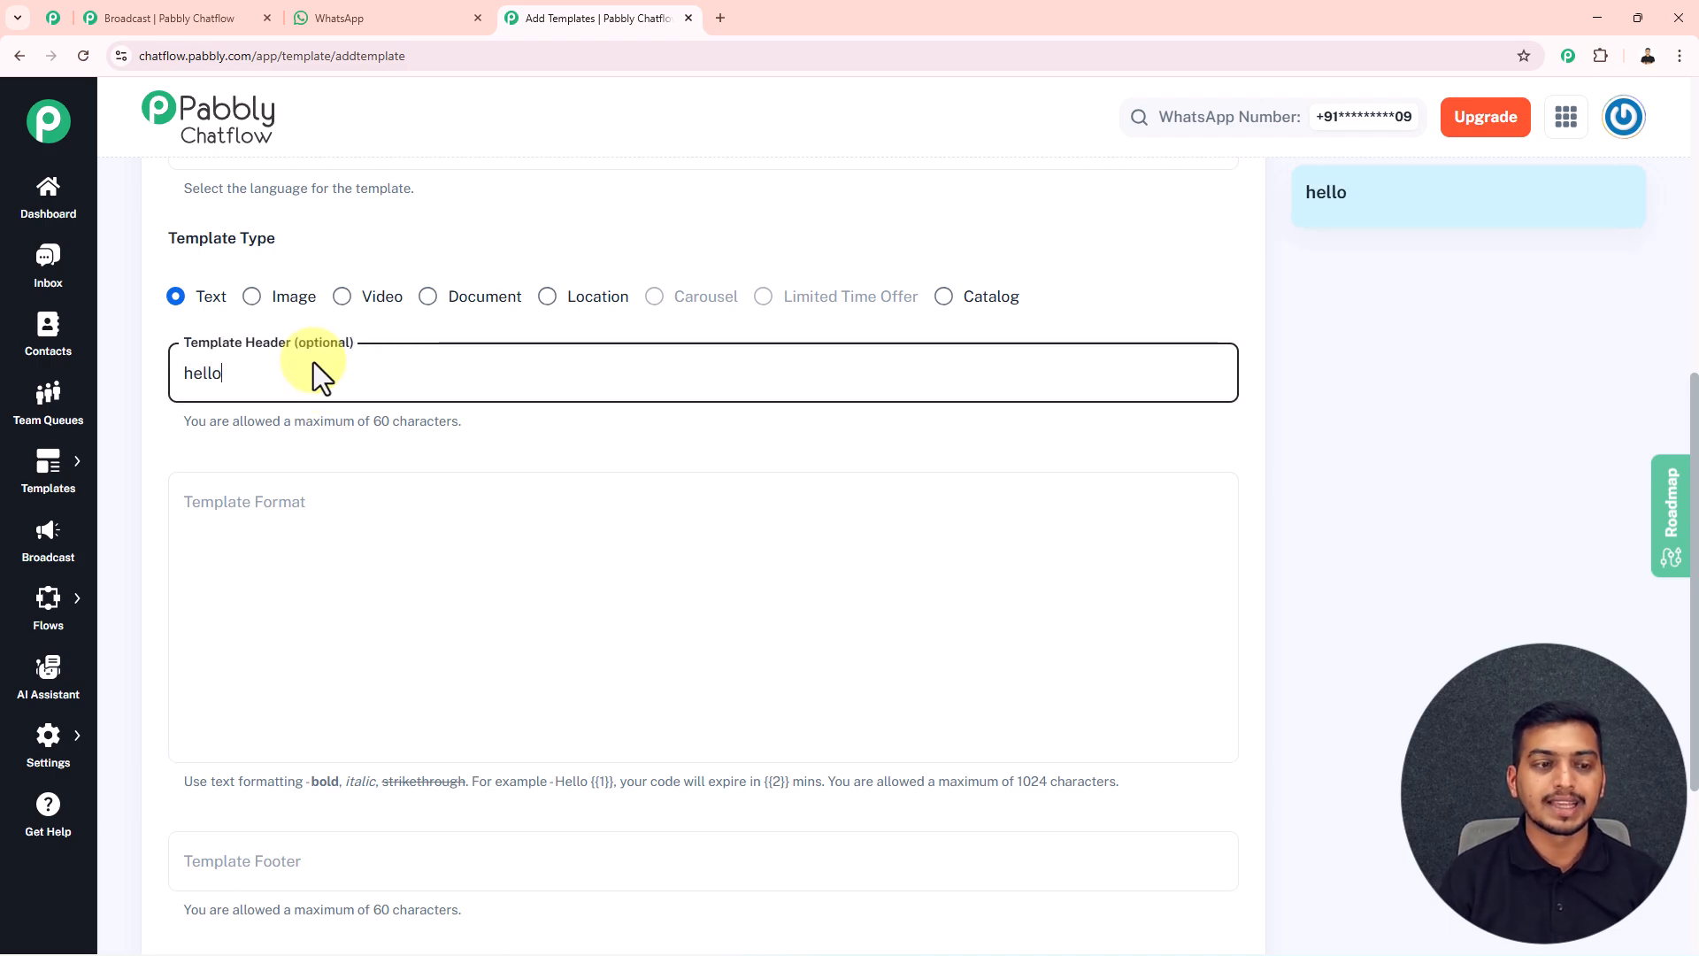
left_click(263, 508)
type("h")
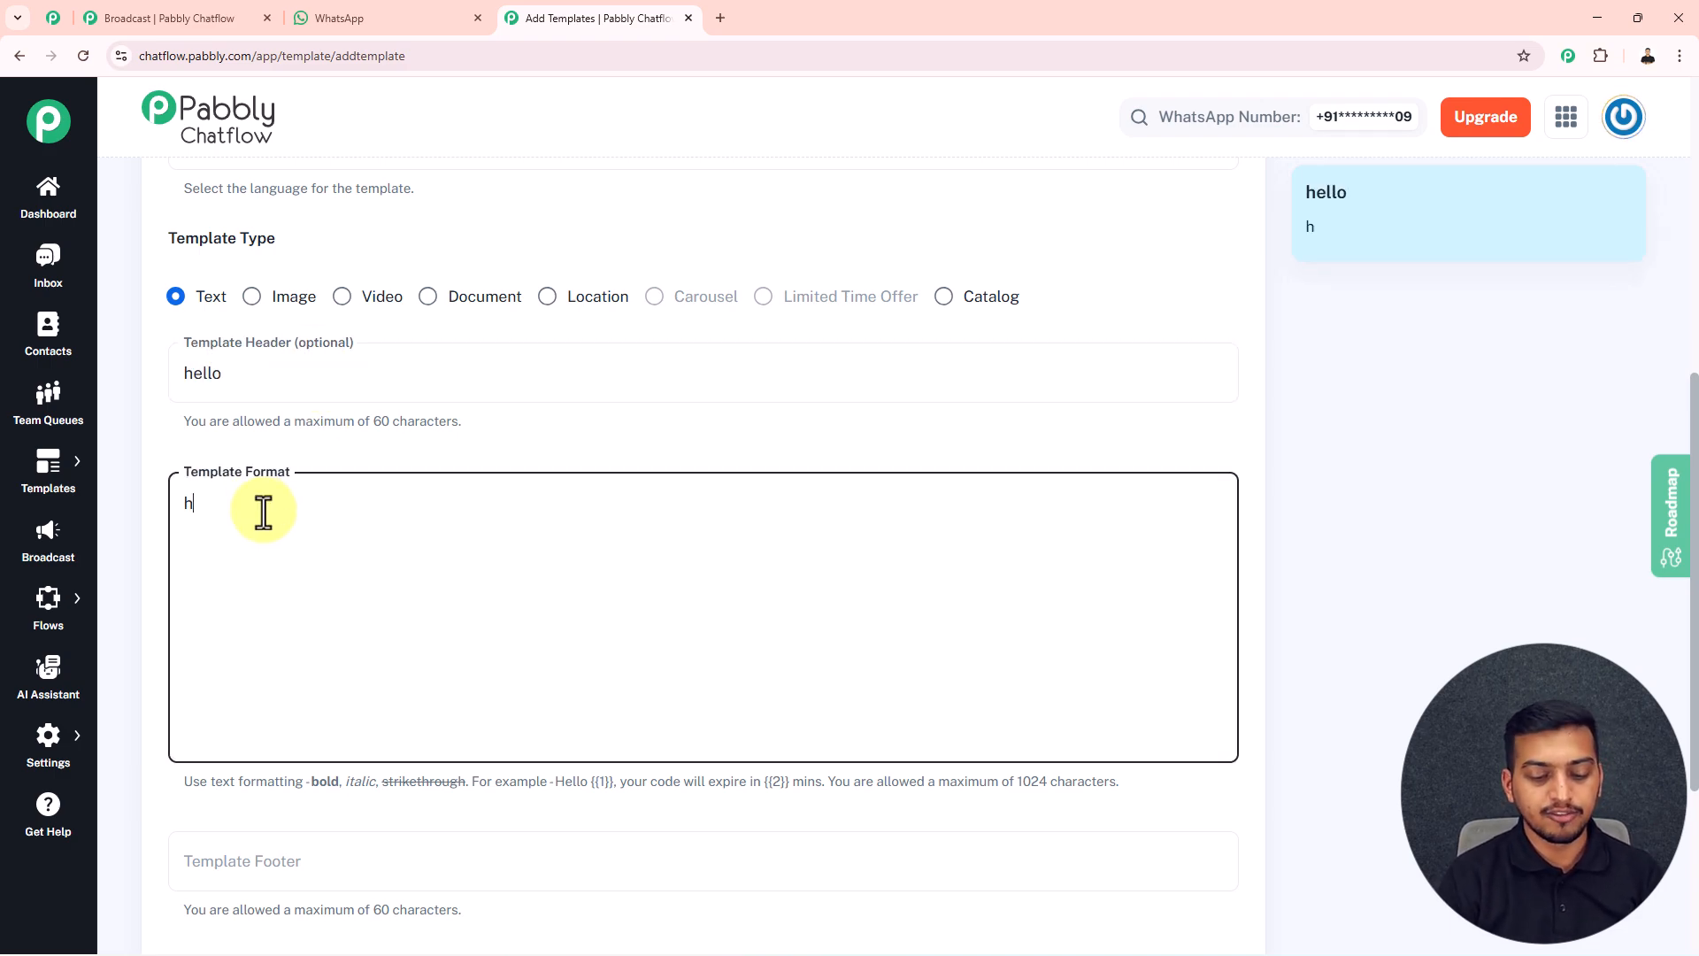
type("ello this is a test")
left_click(252, 855)
type("bye")
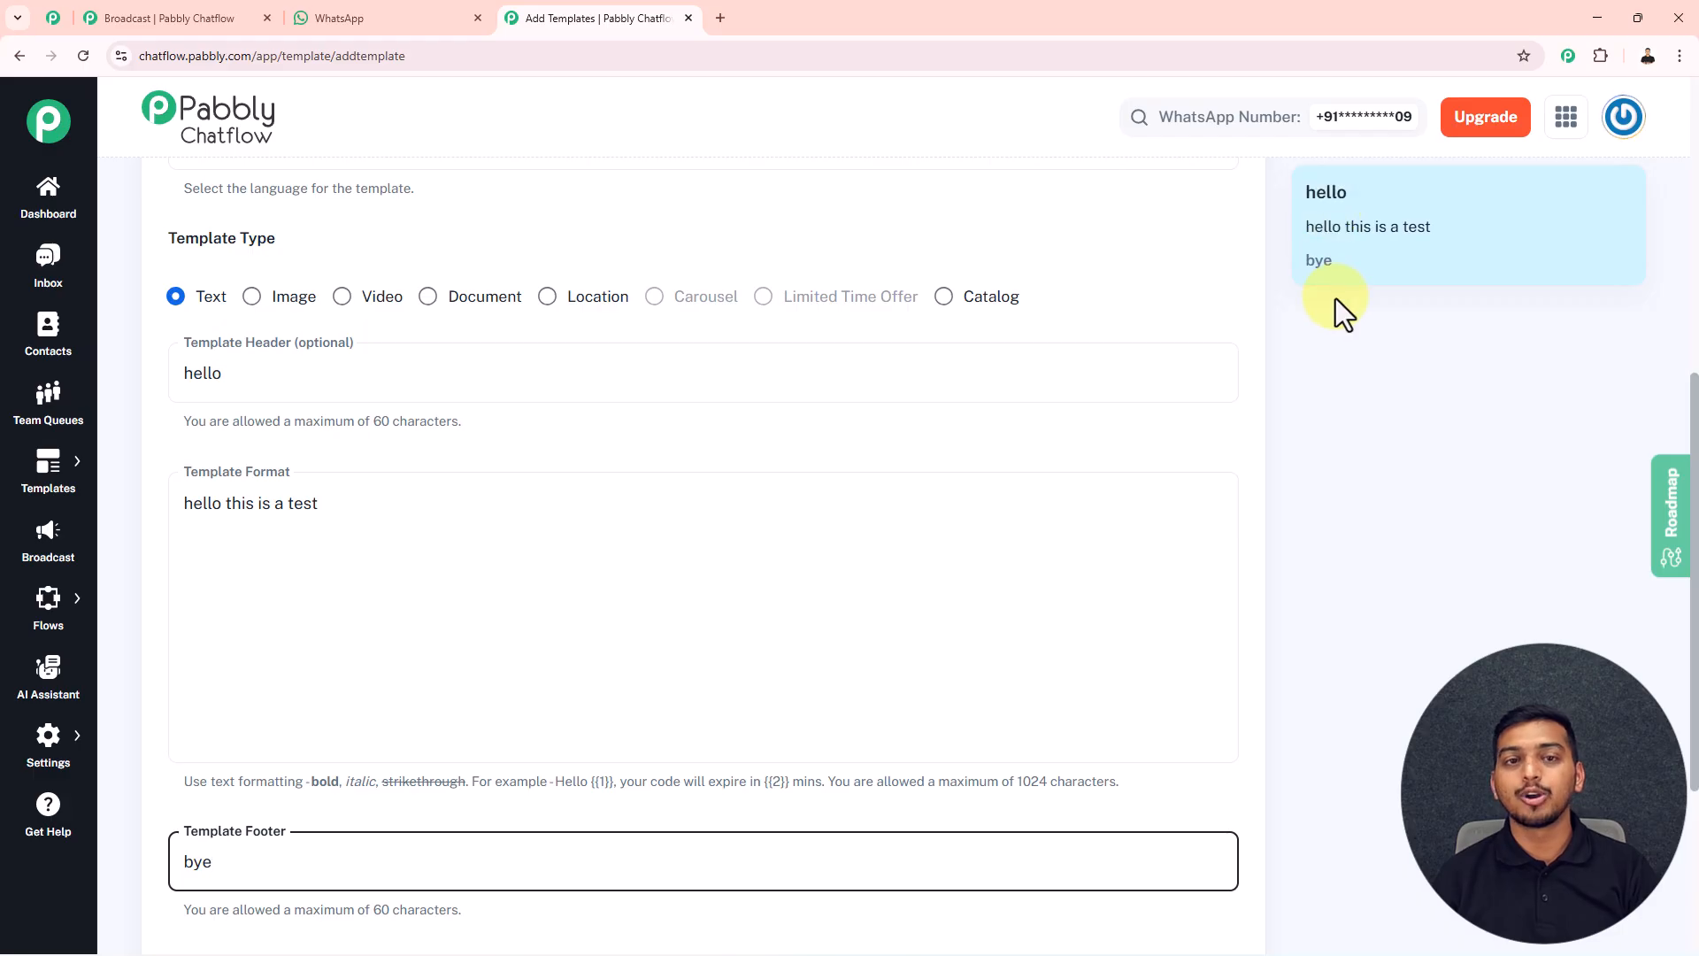
Step: Set the template's interactive actions to Call To Actions and compare them with the message buttons in the Trend Hive chat in WhatsApp
scroll(921, 497, "down", 4)
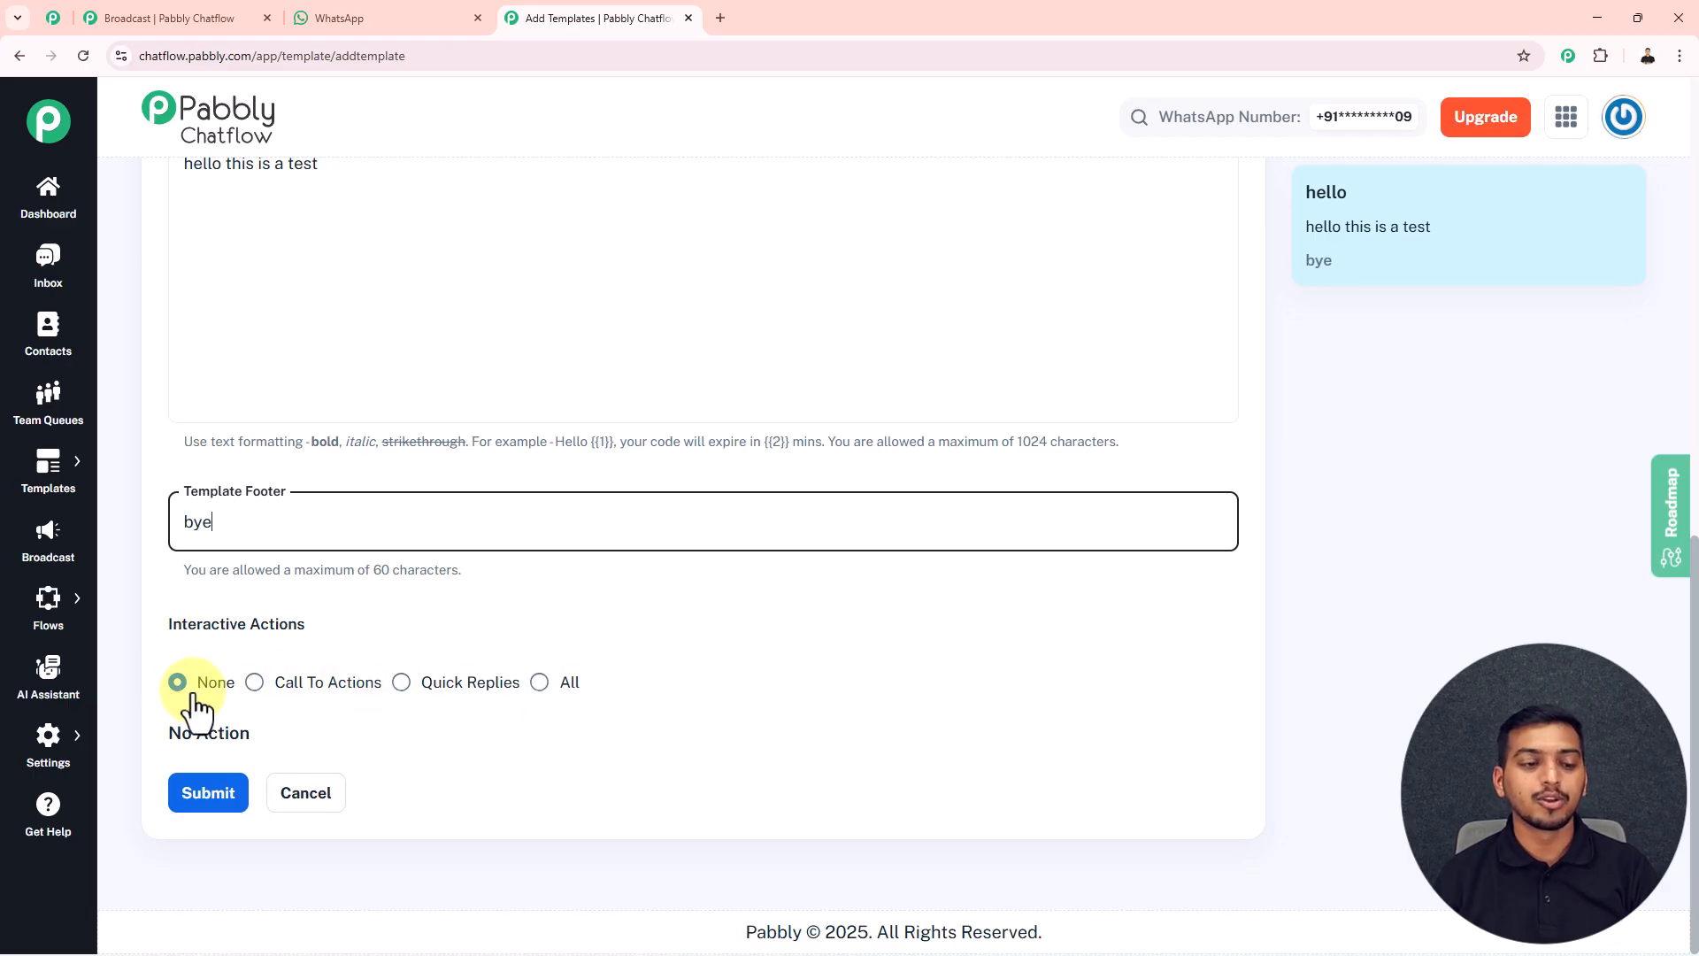
left_click(253, 689)
scroll(495, 743, "down", 2)
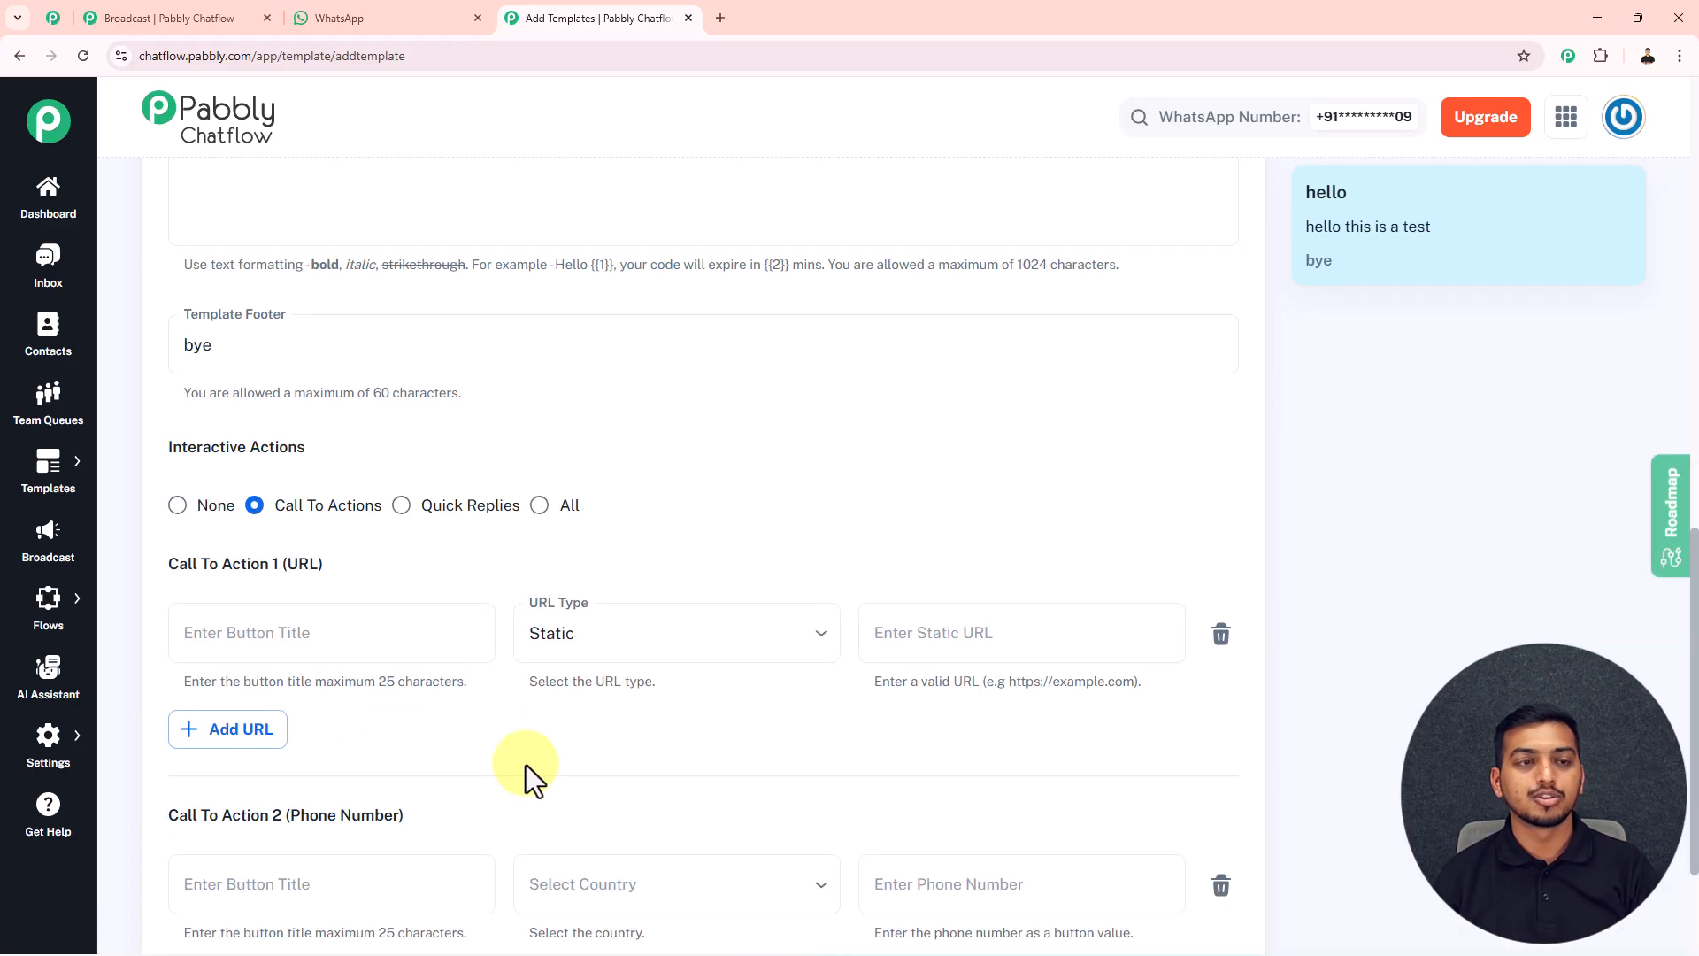
left_click(397, 21)
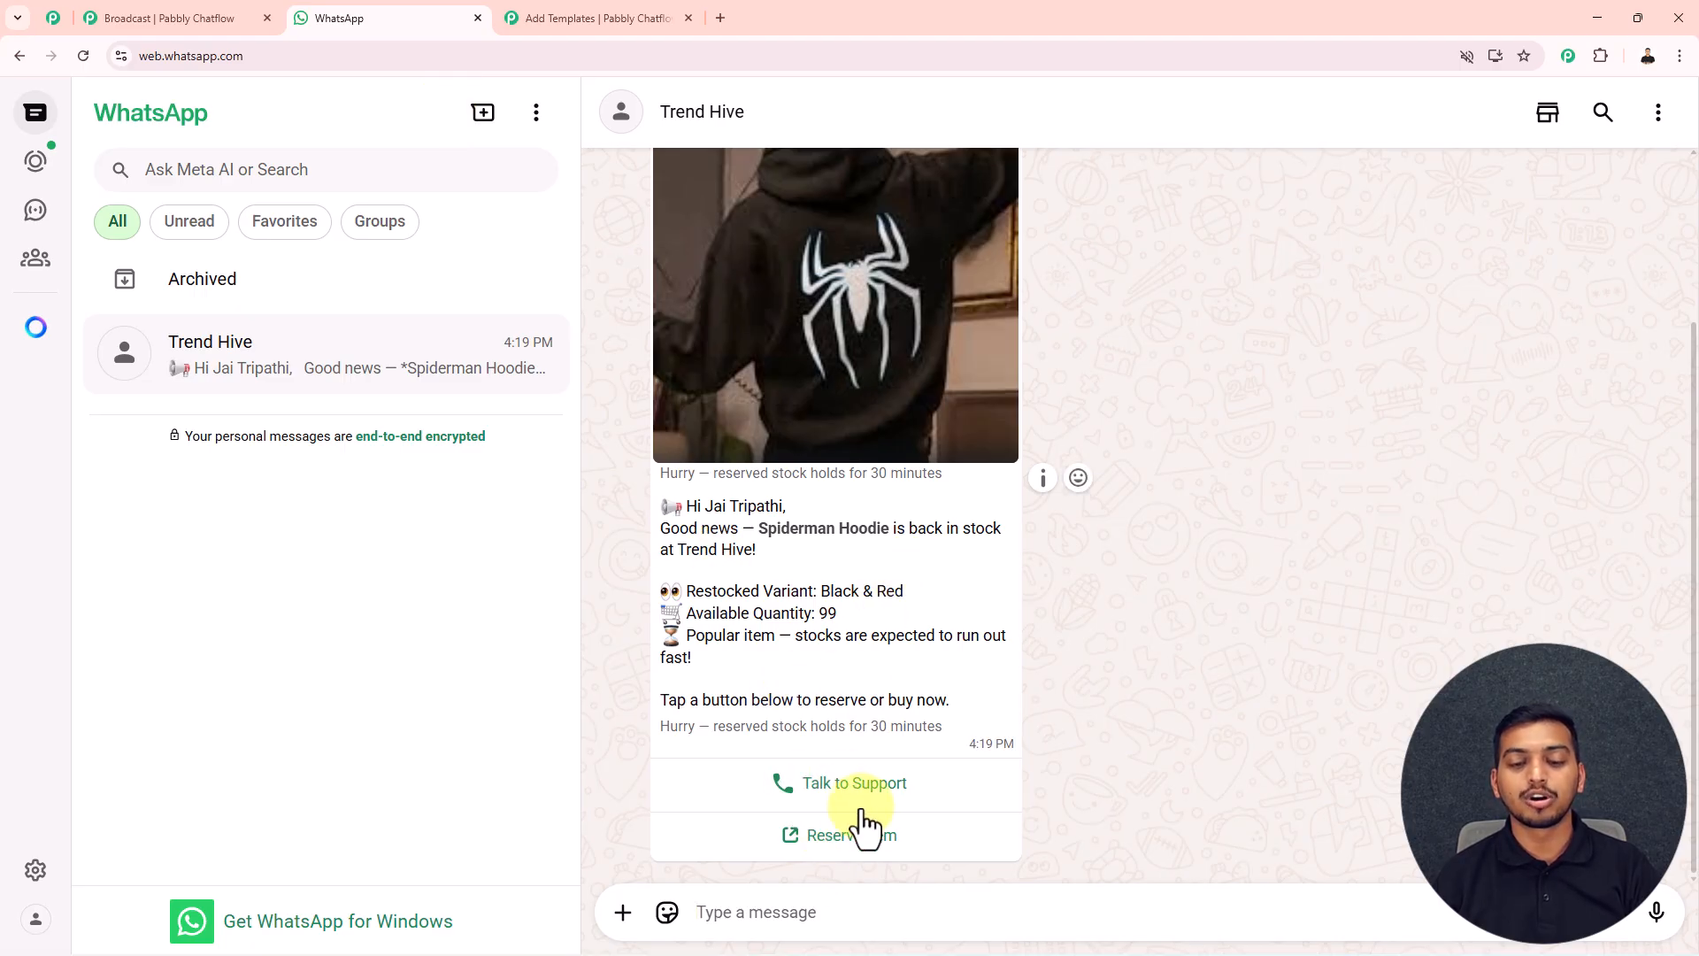
left_click(568, 20)
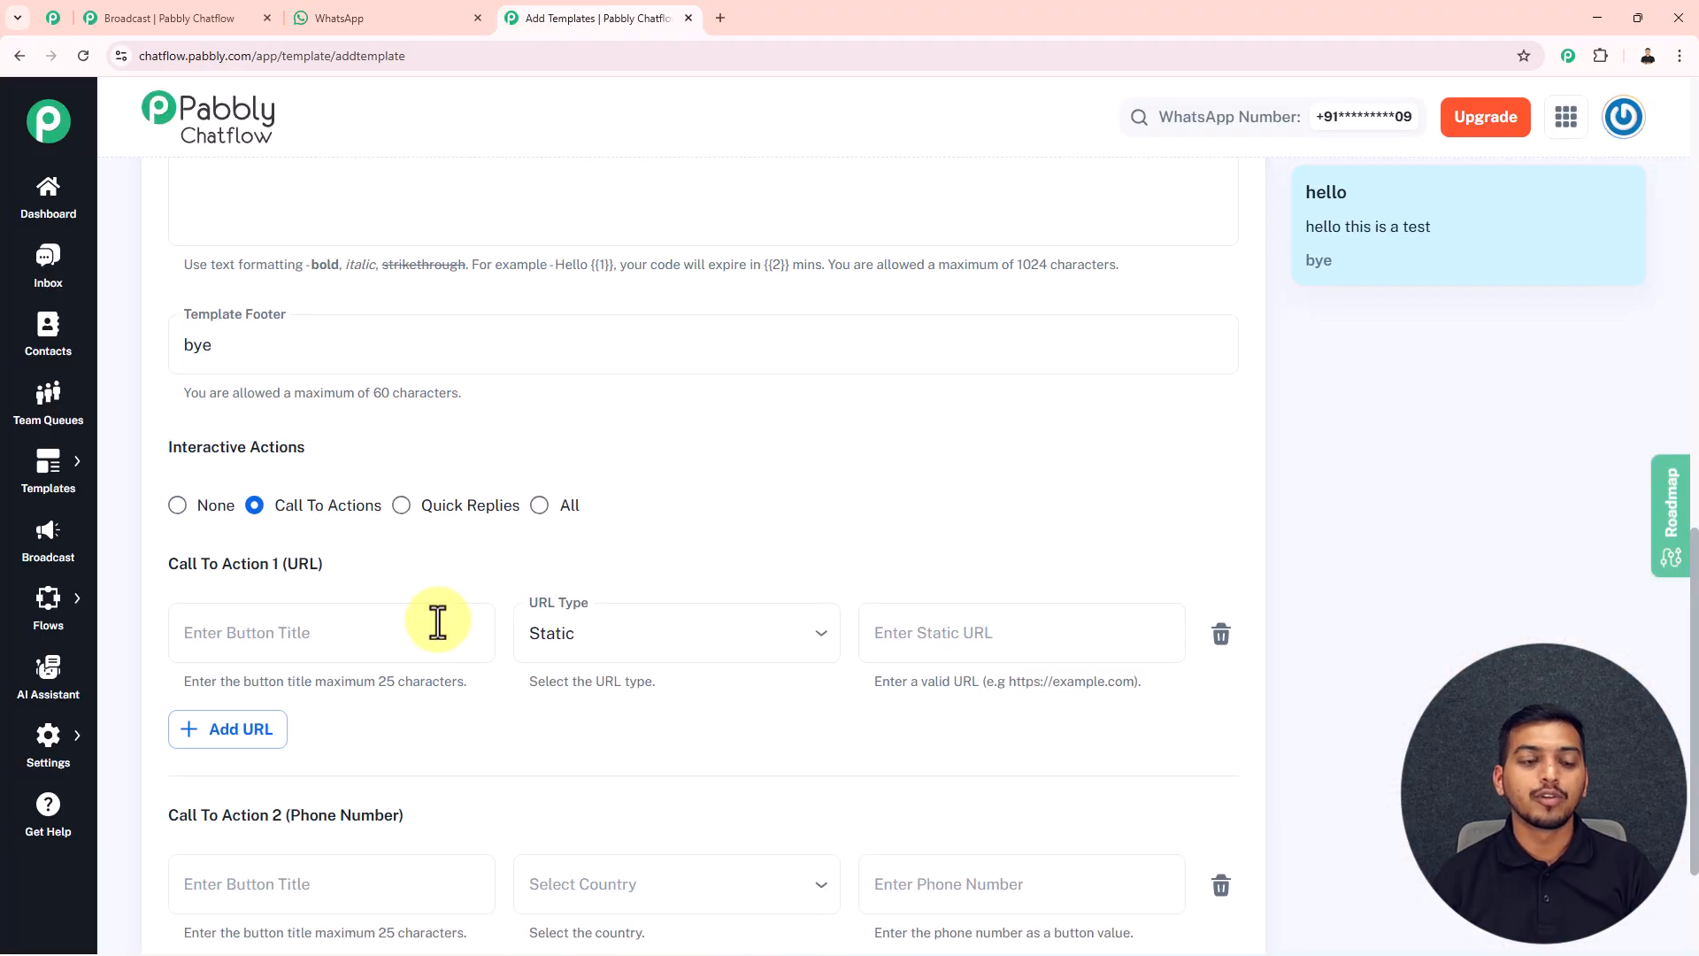
Step: Title the URL call-to-action button "Show now" and examine the static URL and phone number fields
left_click(295, 647)
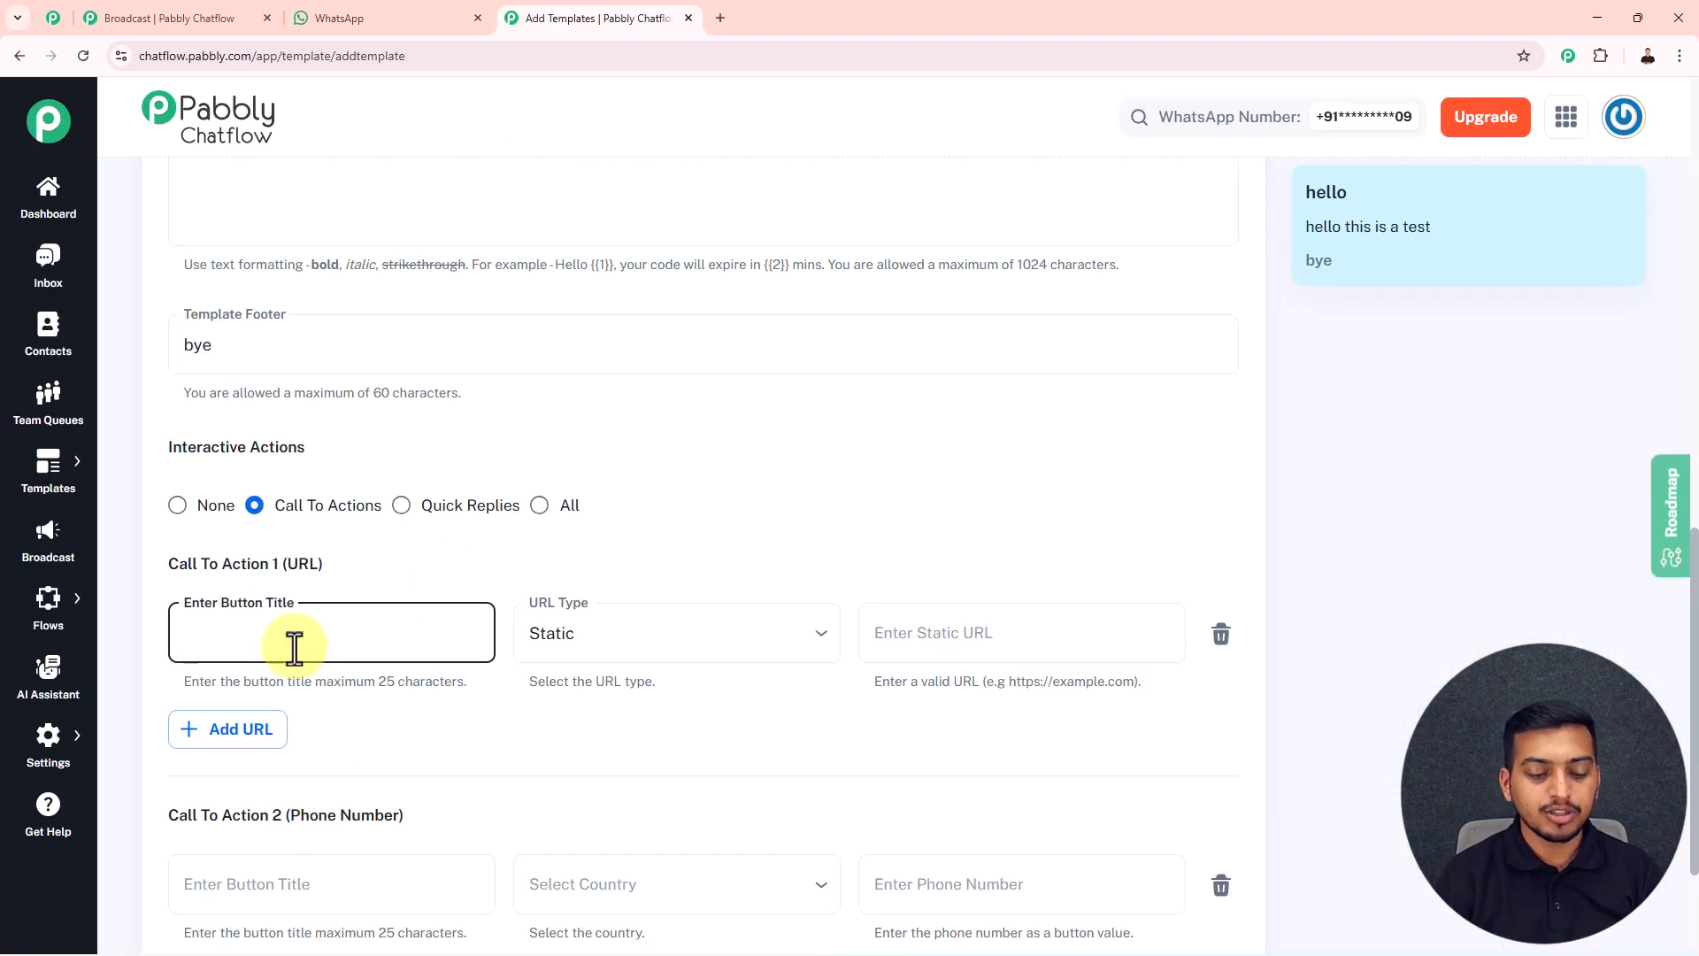
type("Show ")
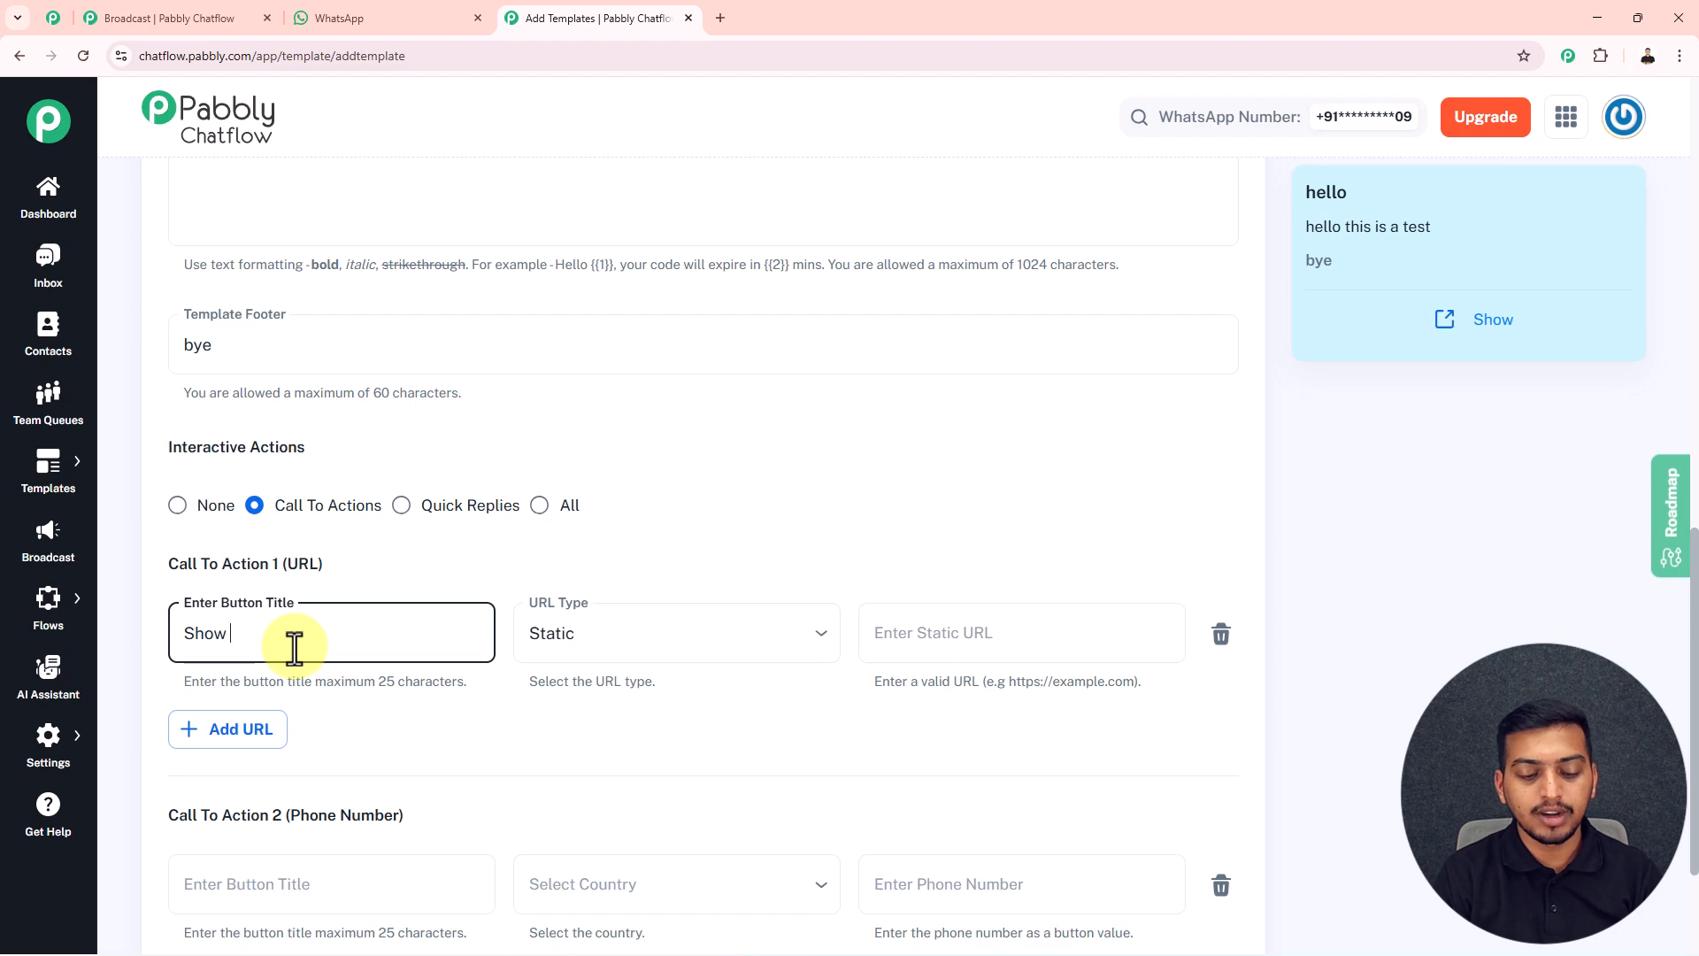
type("now")
left_click(911, 646)
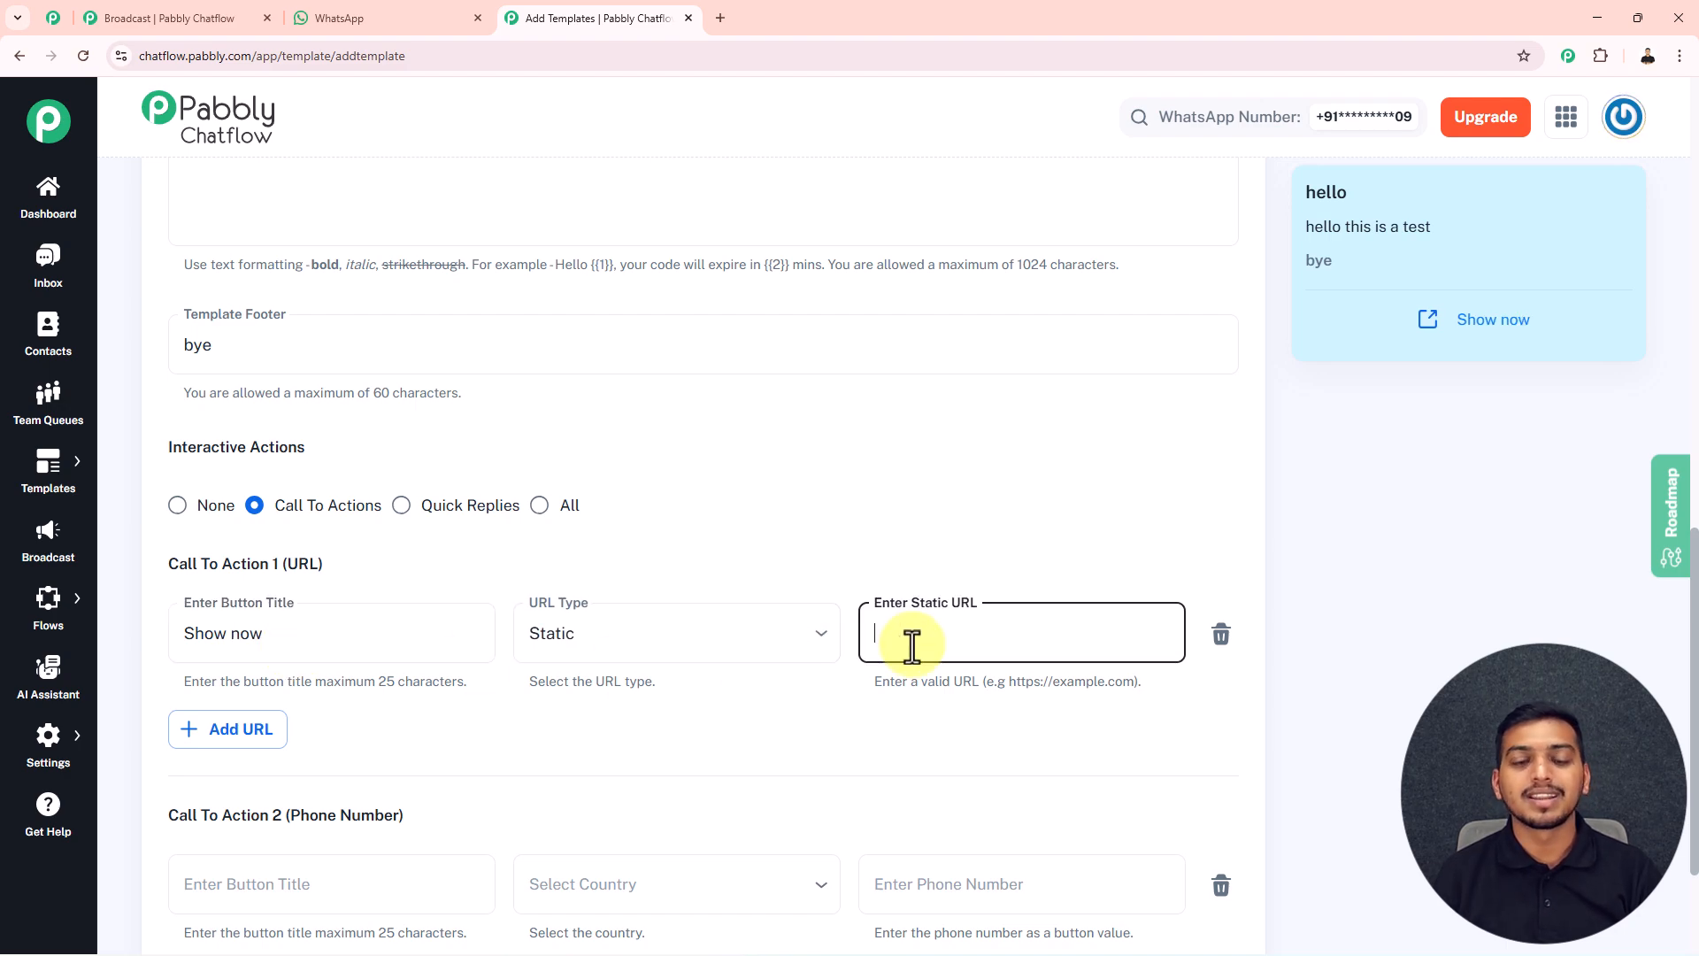
scroll(544, 745, "down", 2)
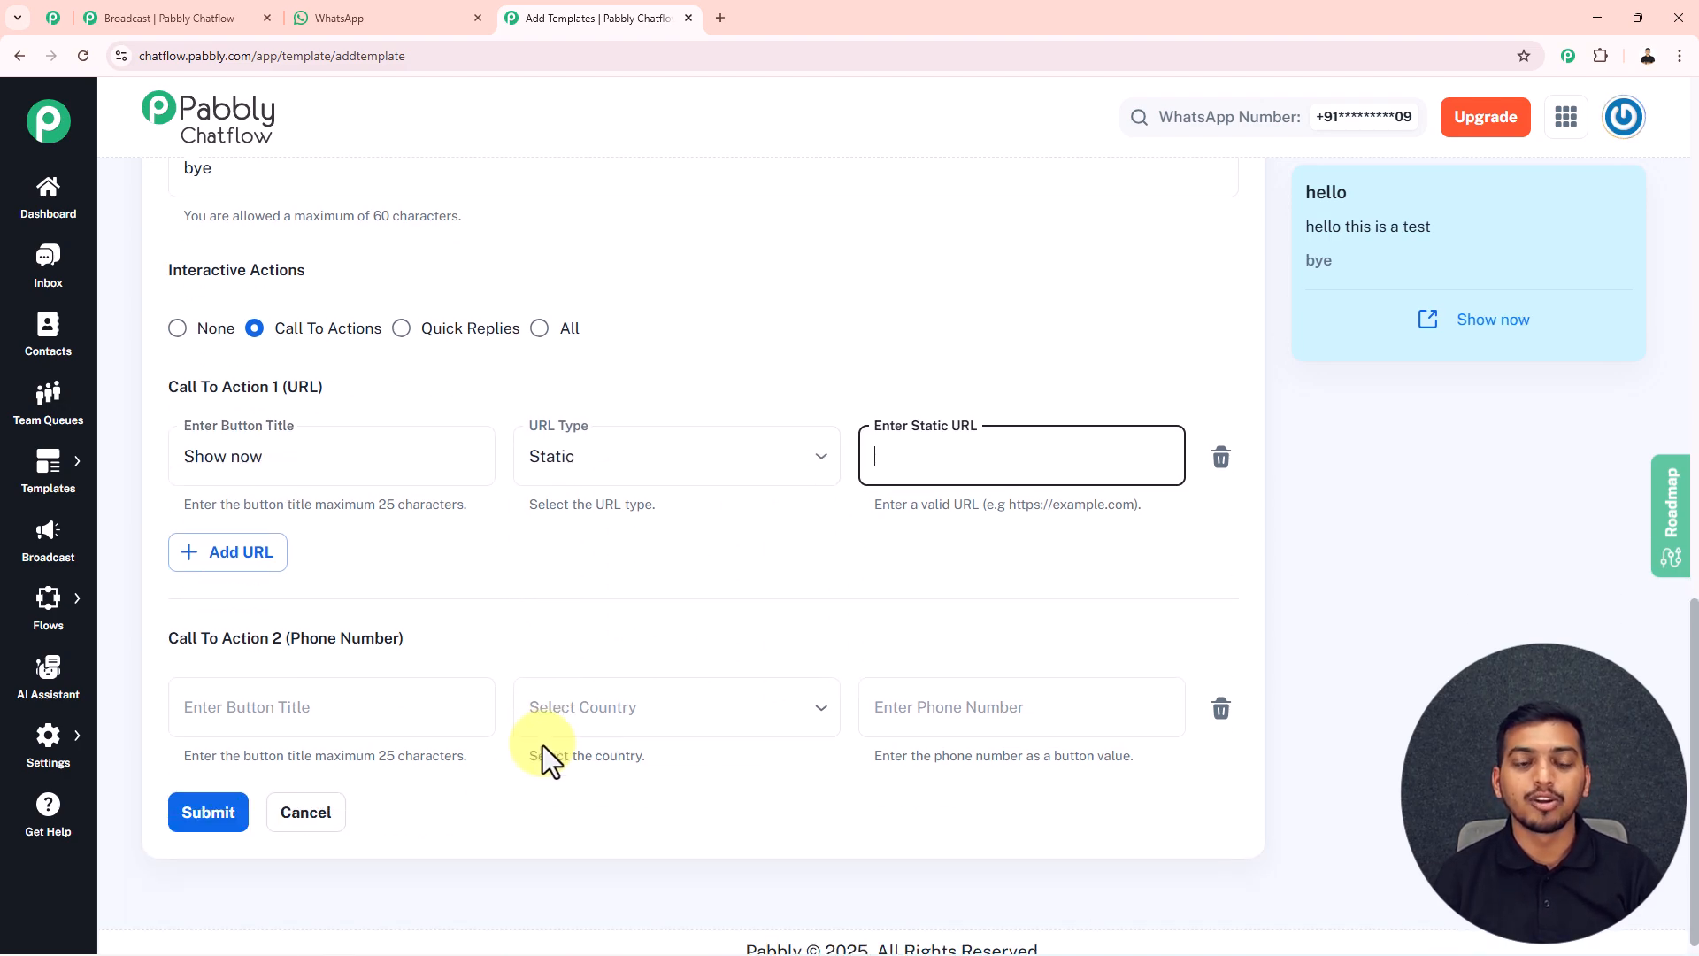
left_click(935, 713)
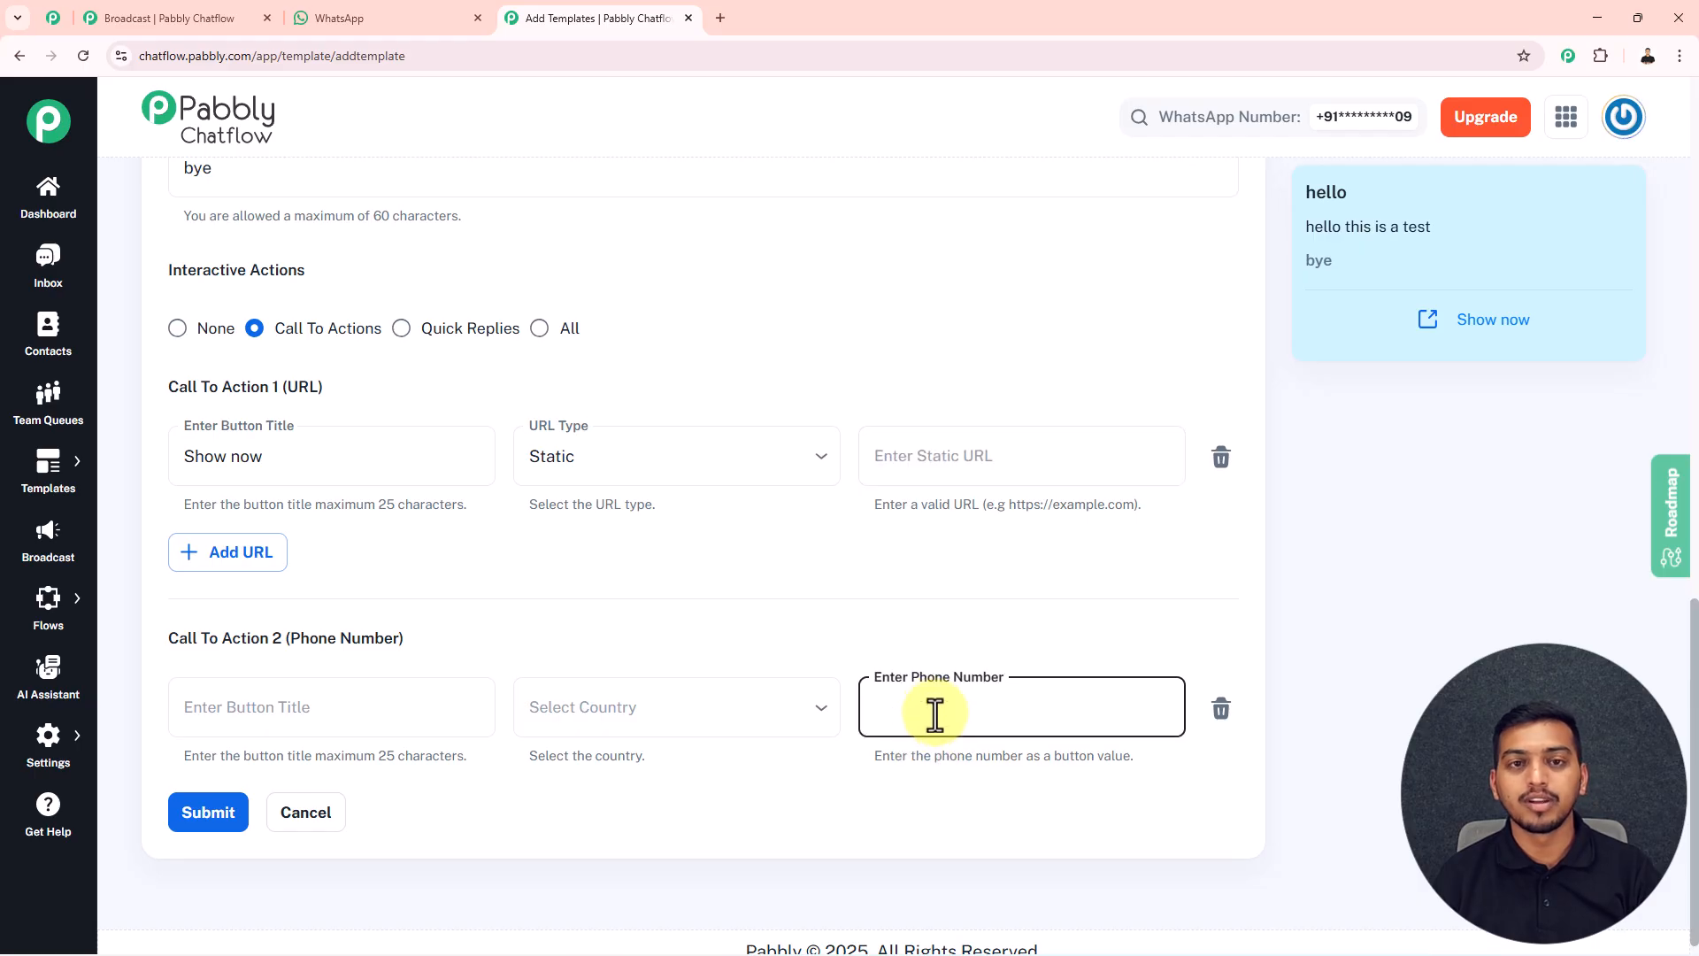
Step: Title the phone number call-to-action button "call us", and try the Quick Replies interactive actions with the reply "yes i agree"
left_click(372, 720)
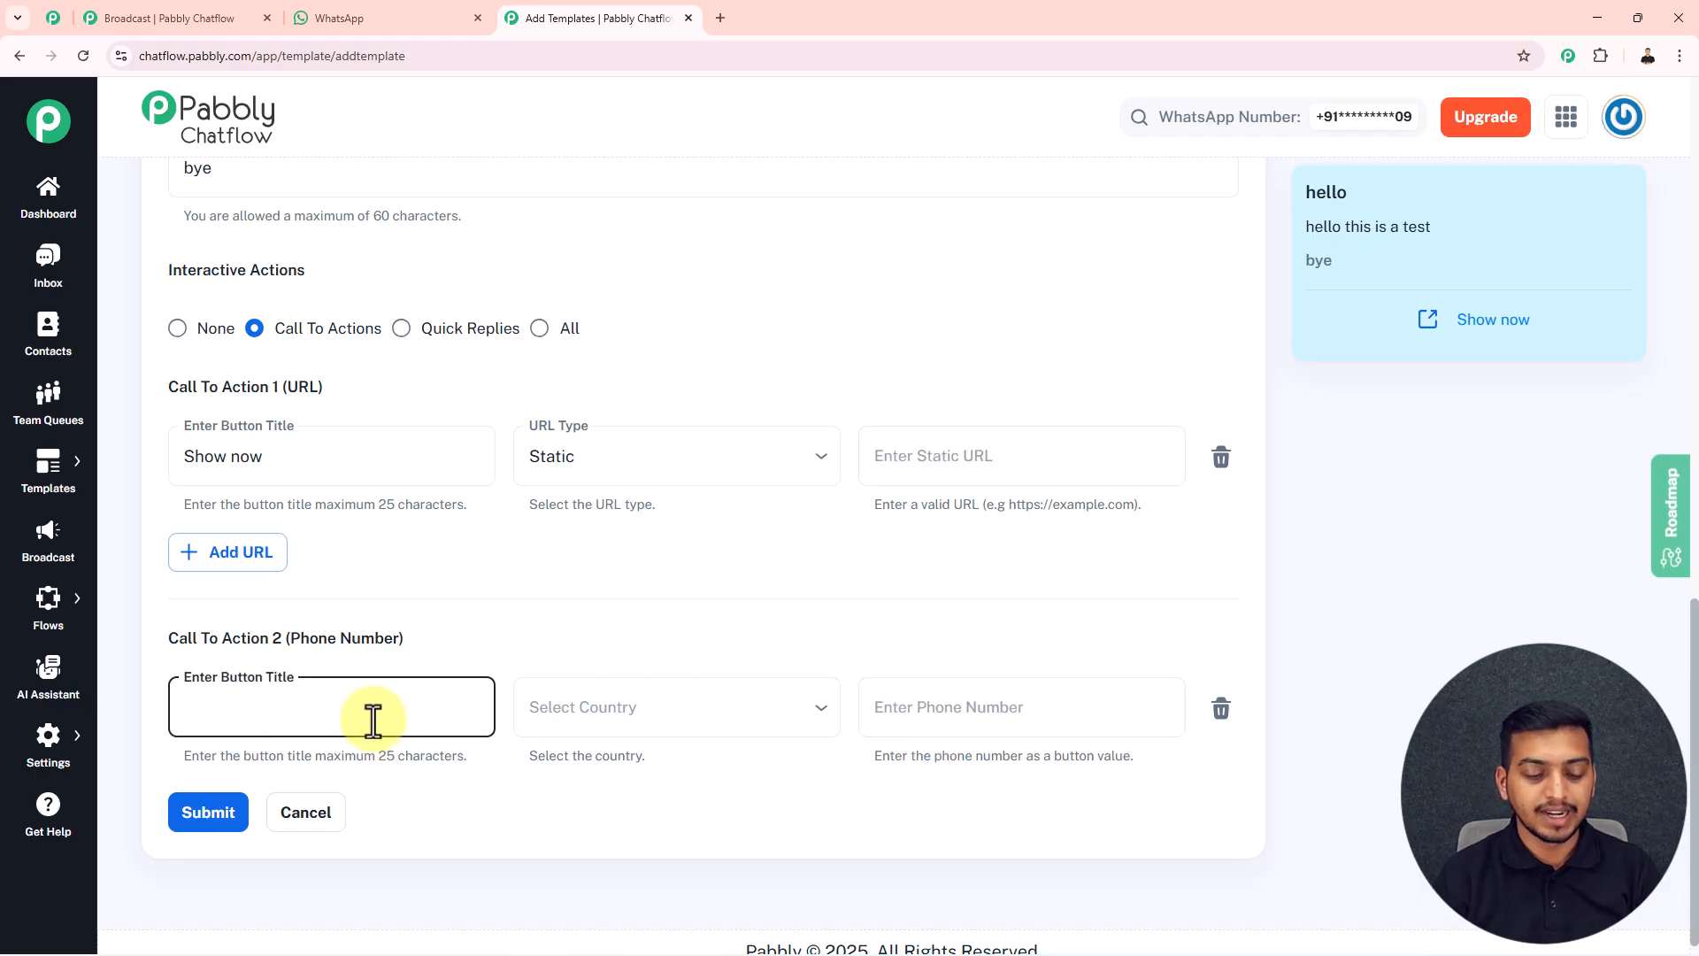
type("call us")
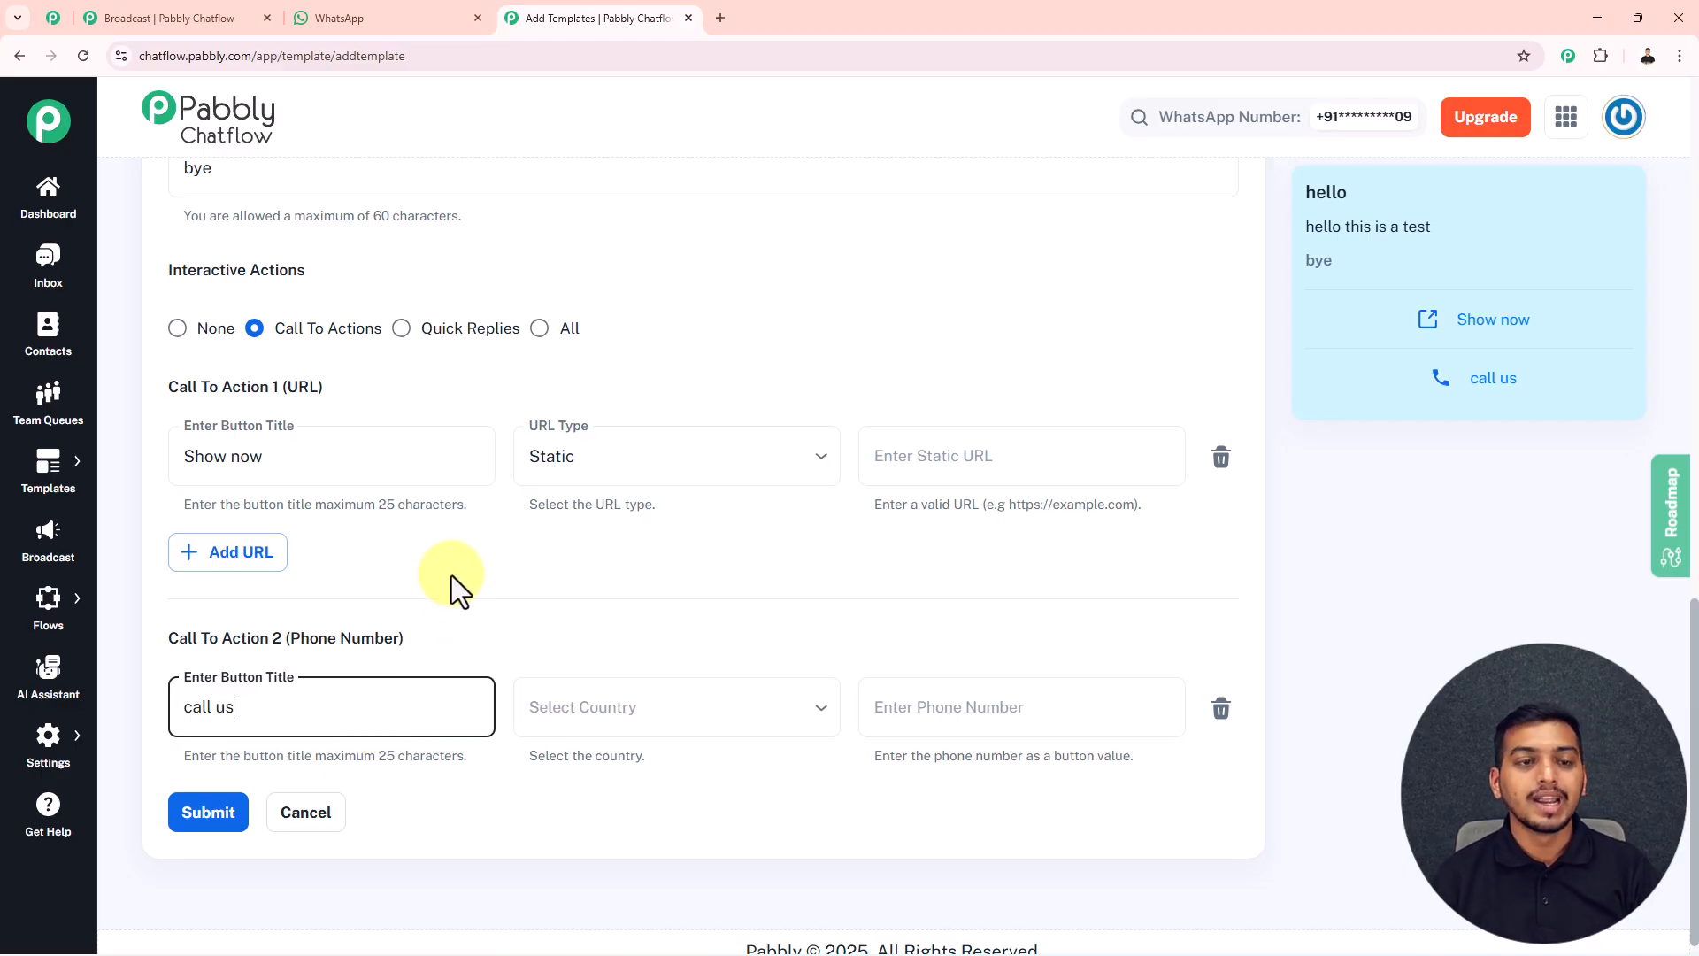
left_click(400, 329)
left_click(263, 642)
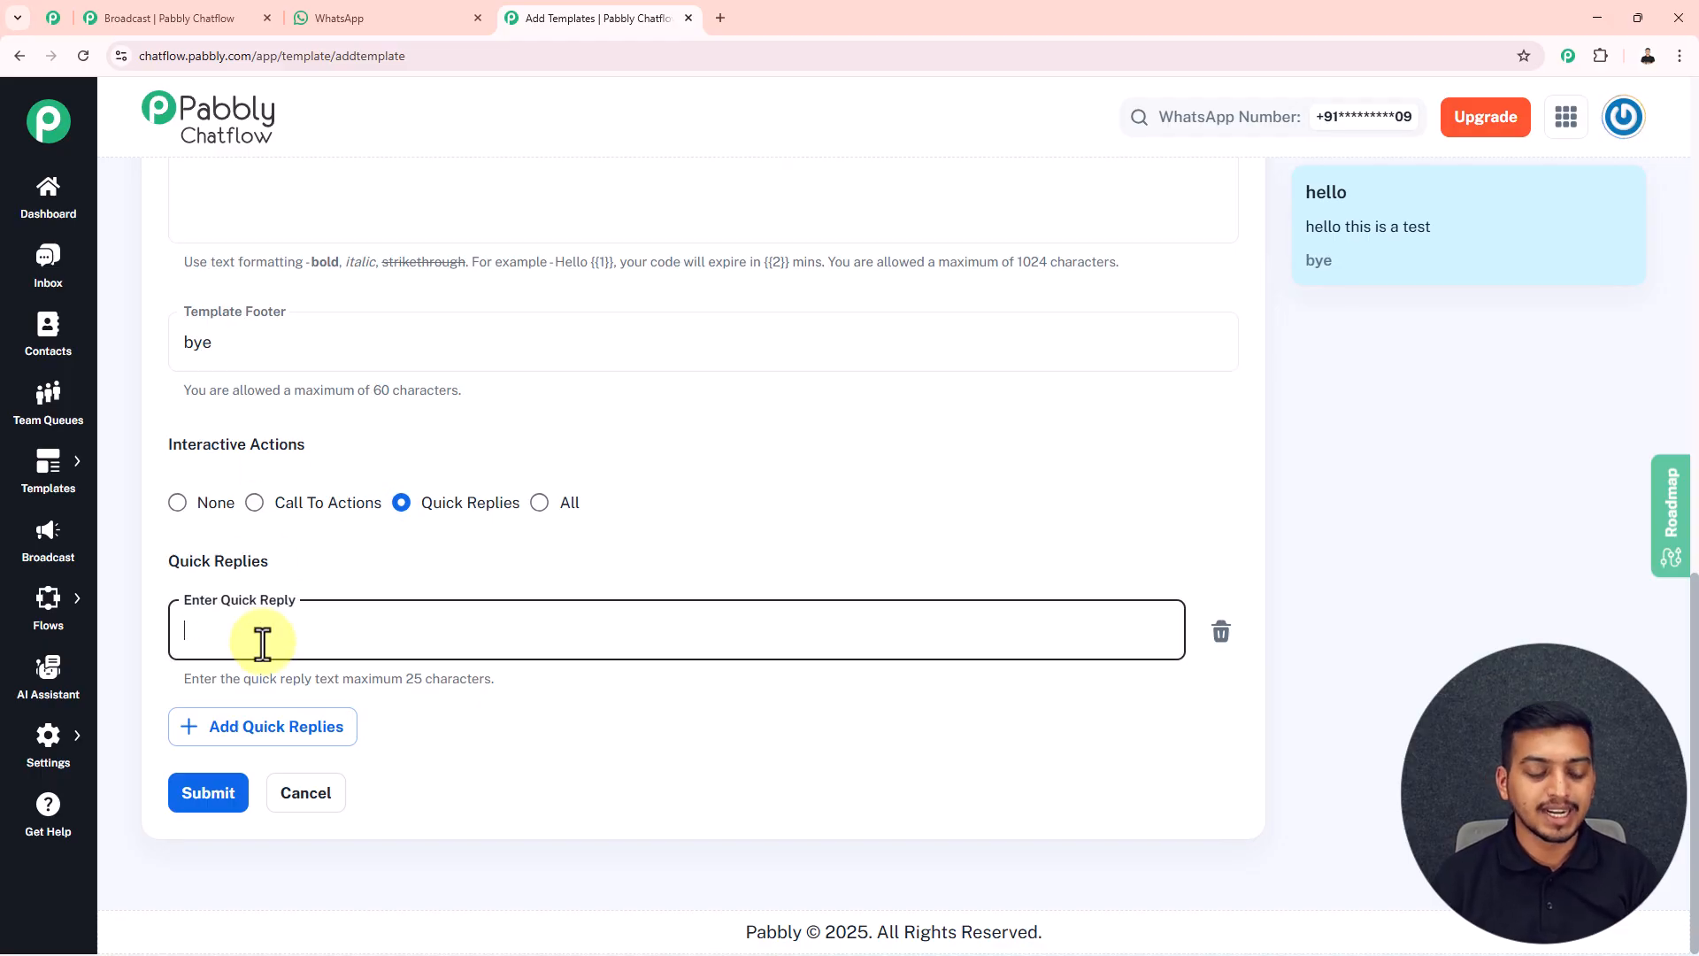
type("yes ")
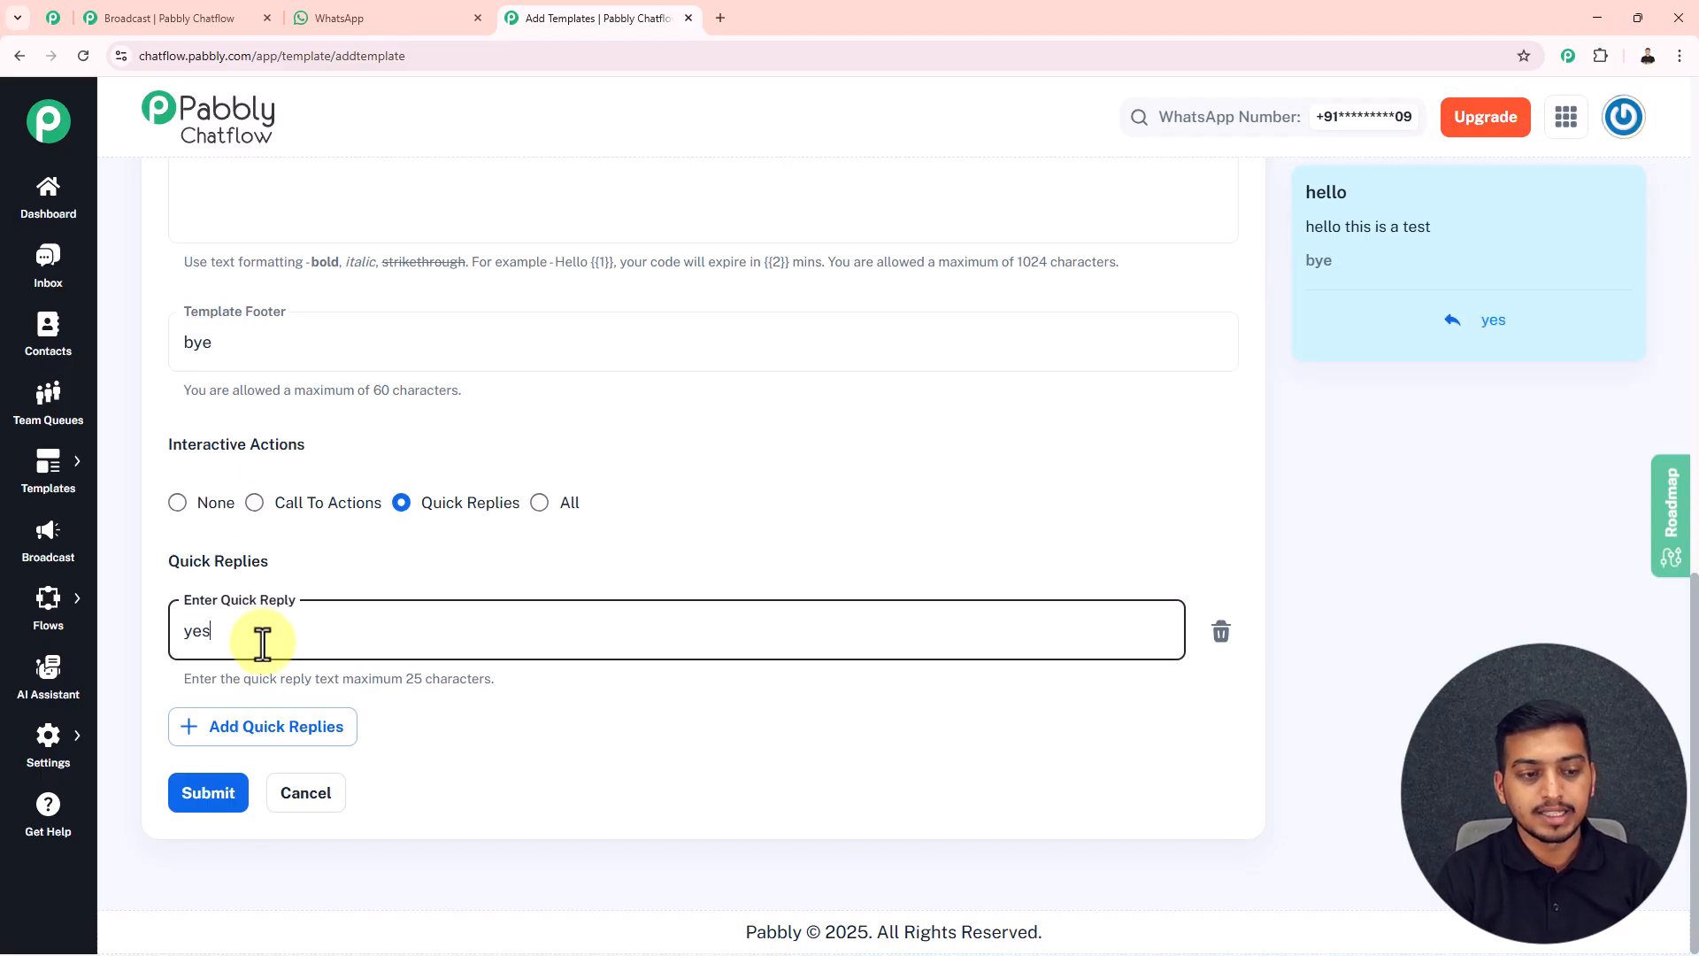
type("i agree")
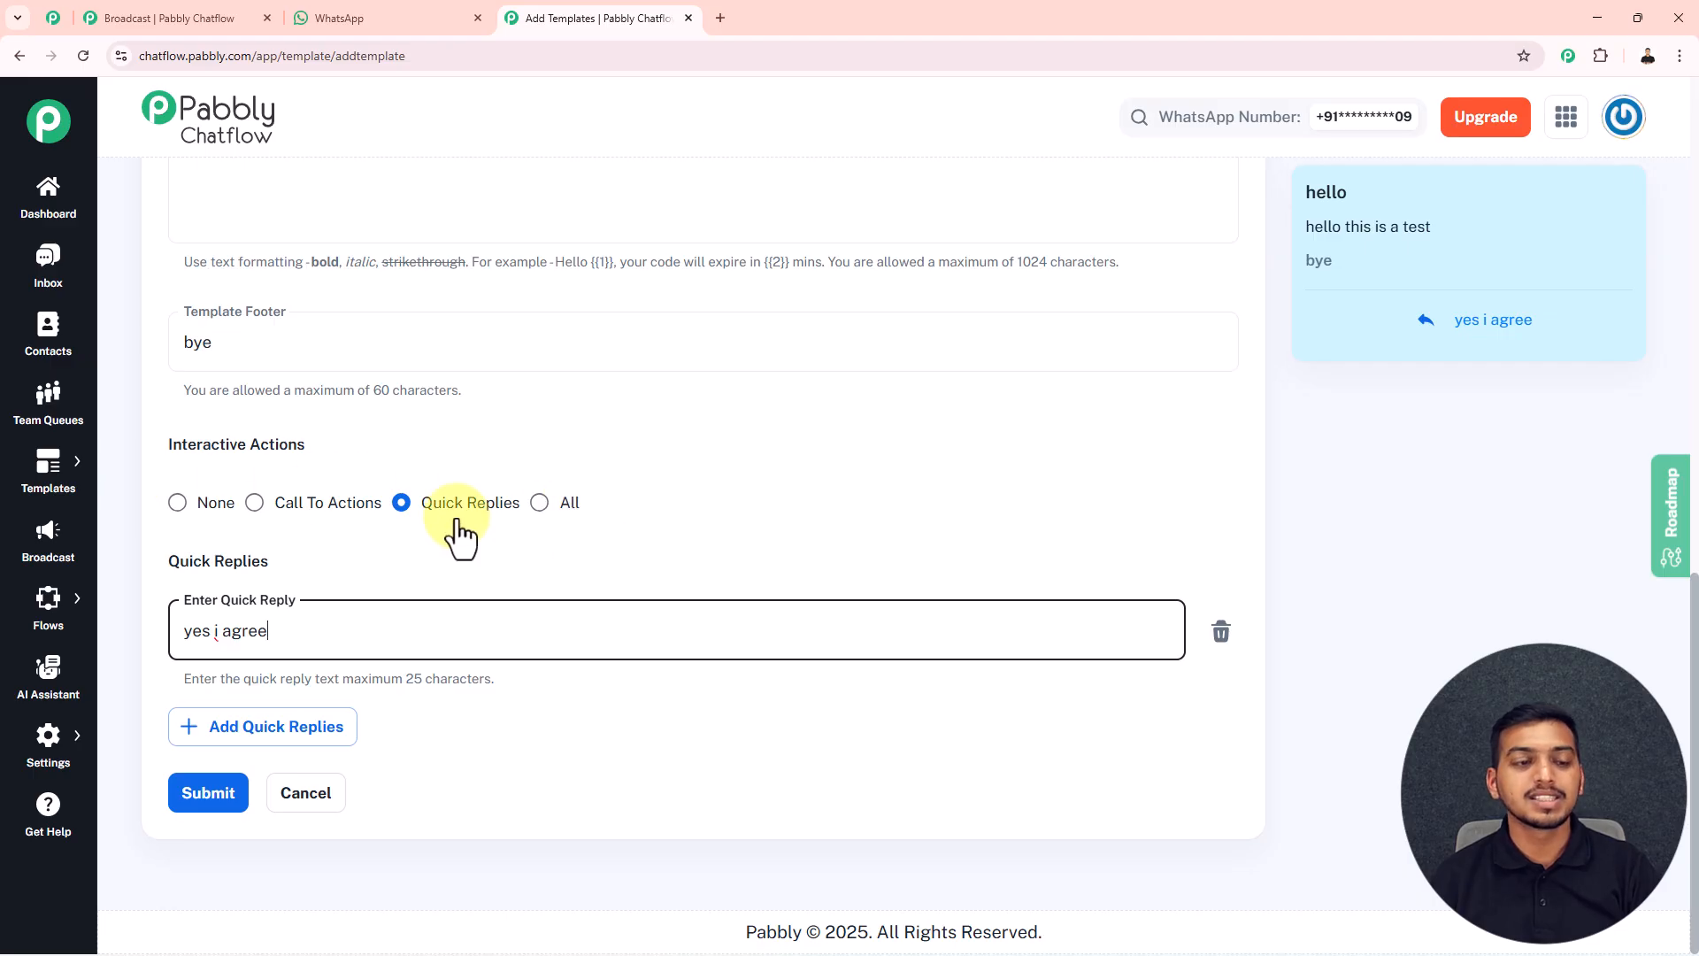
Step: Set the template's interactive actions to None and return to the Broadcast overview
left_click(180, 503)
left_click(213, 793)
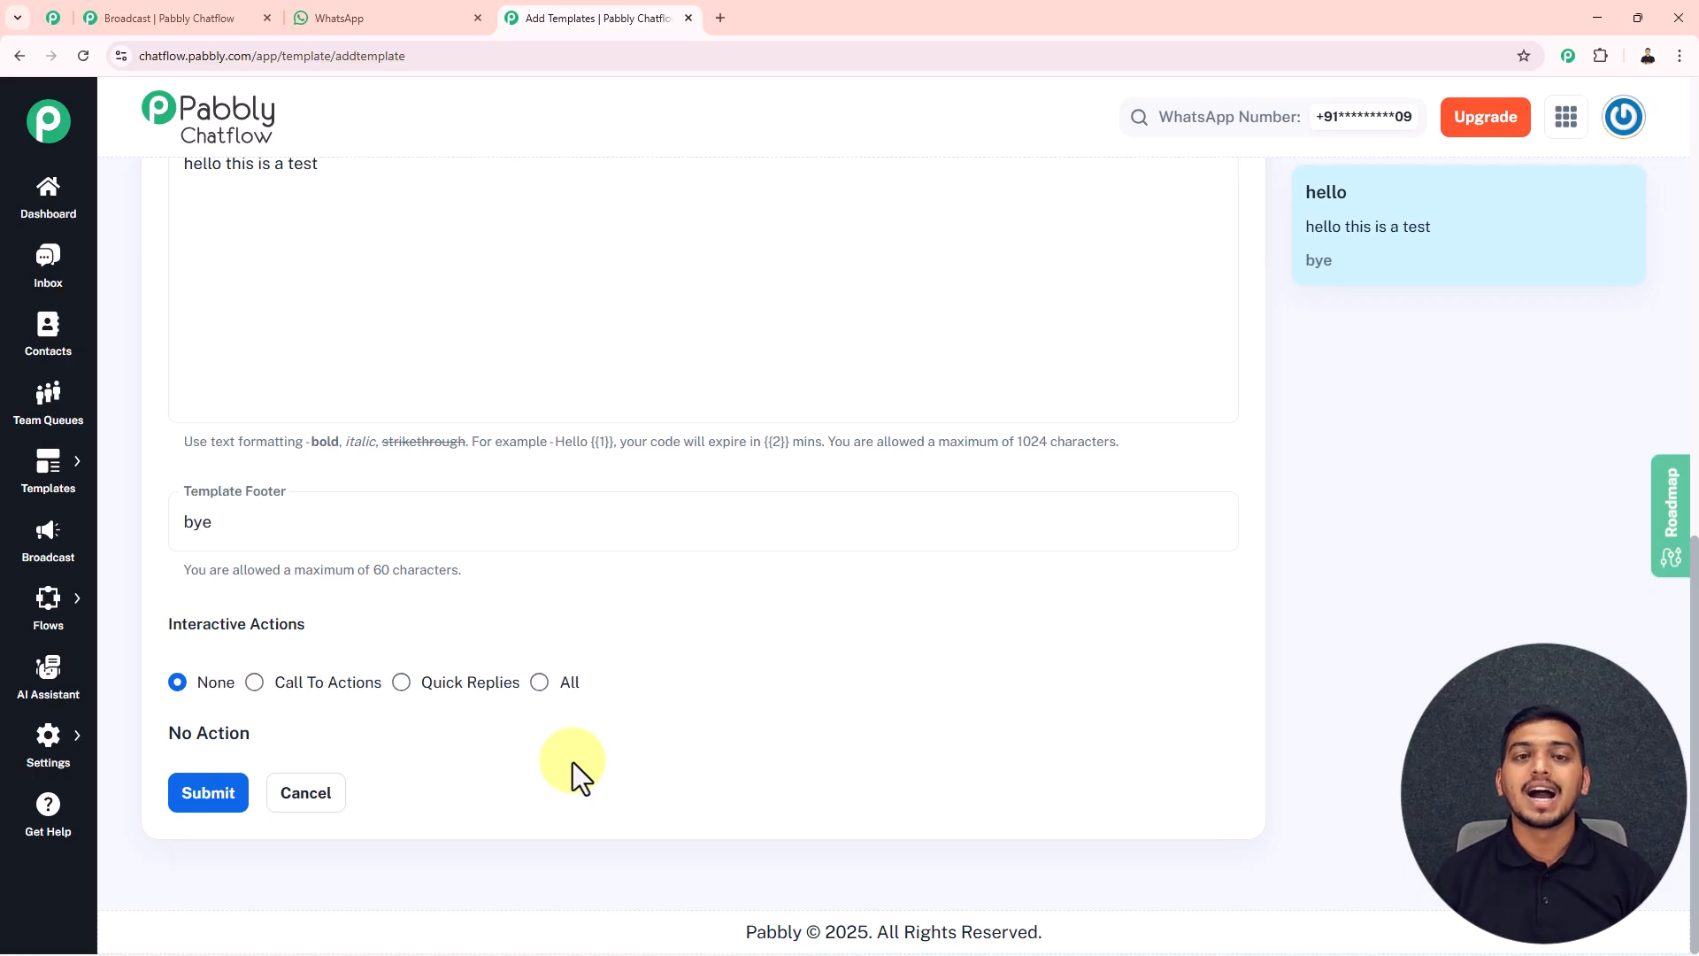
left_click(48, 547)
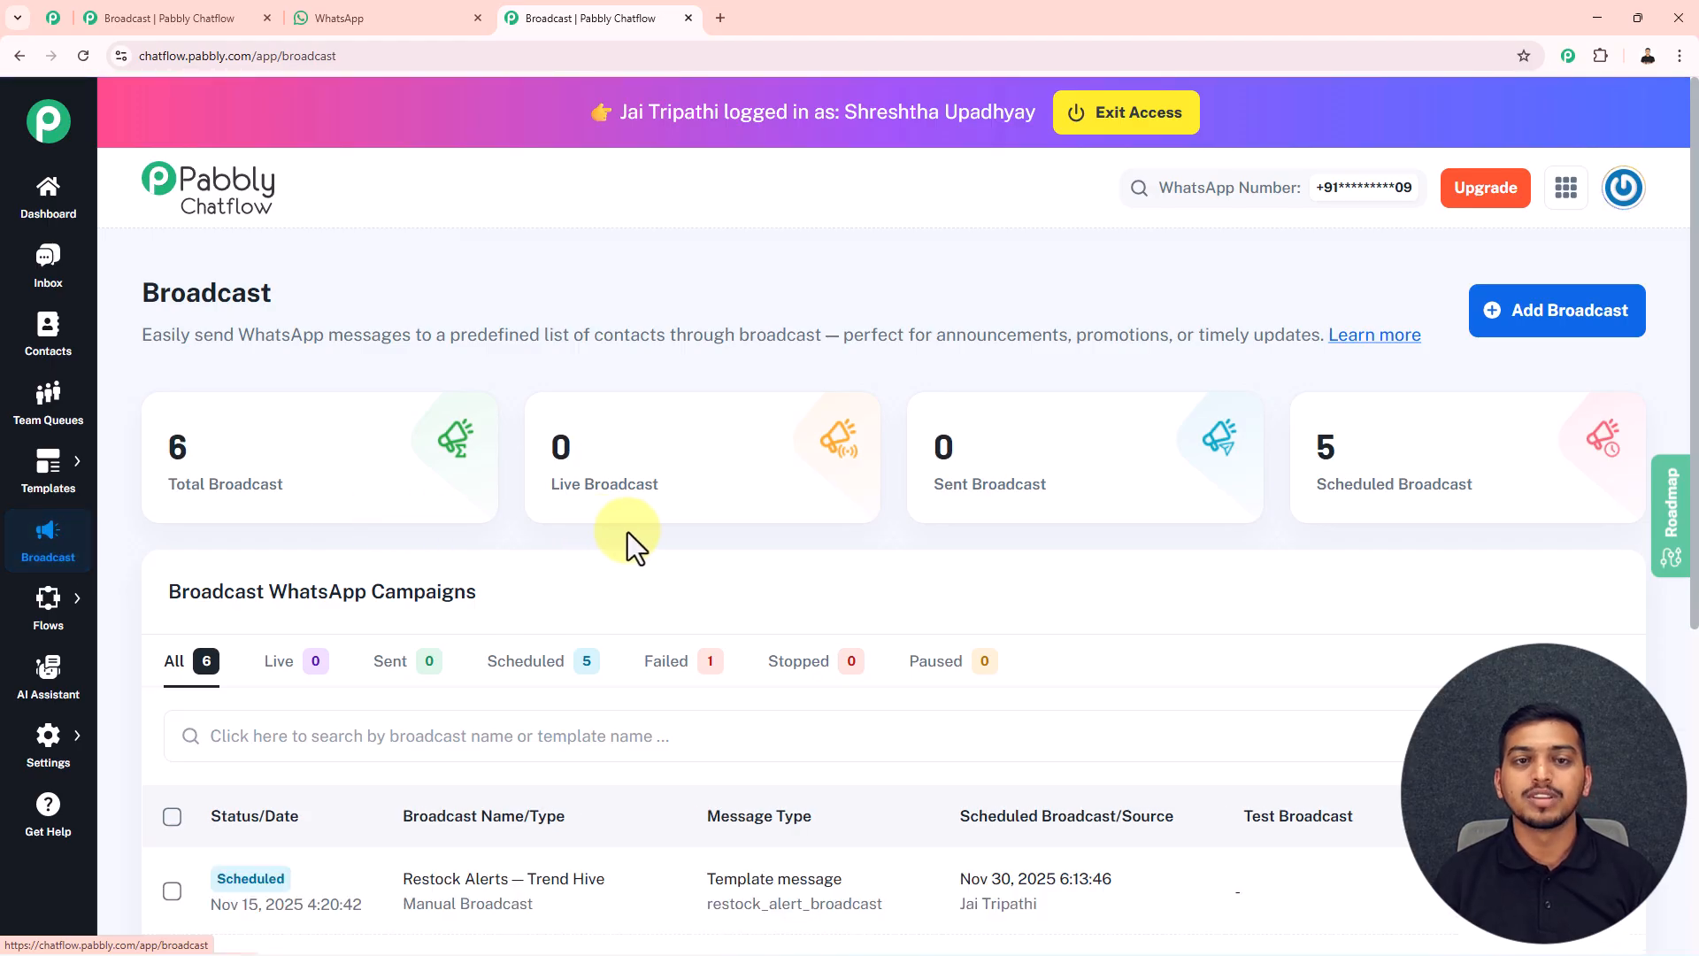